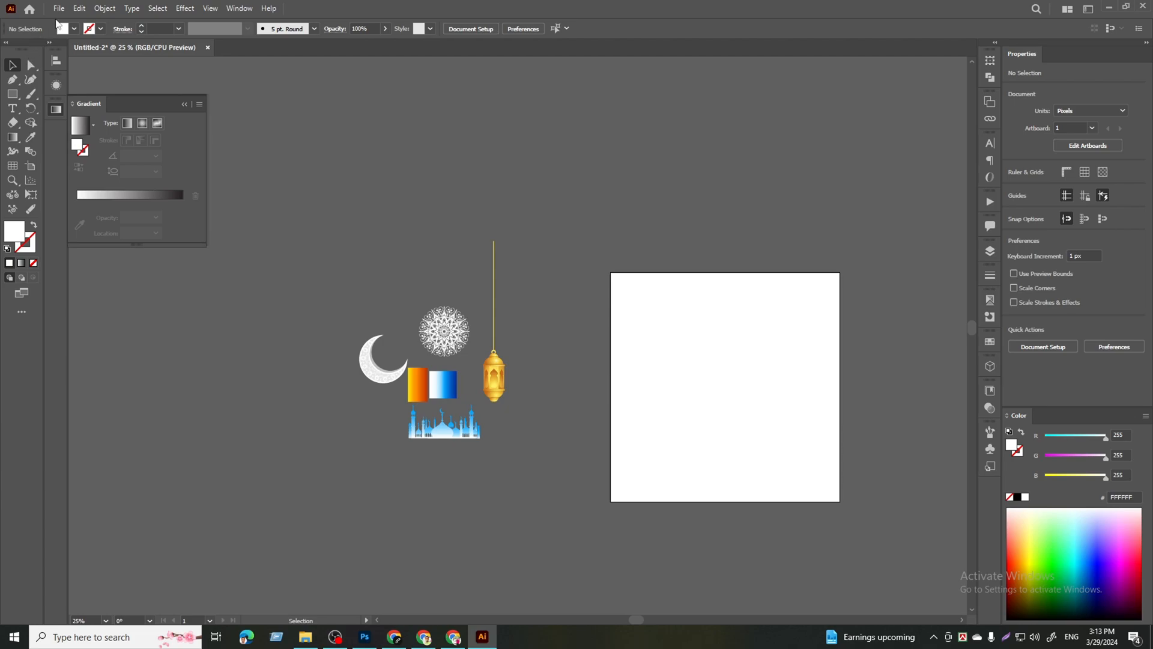
- Create a new 1080 x 1080 px document in RGB Color mode
left_click(67, 18)
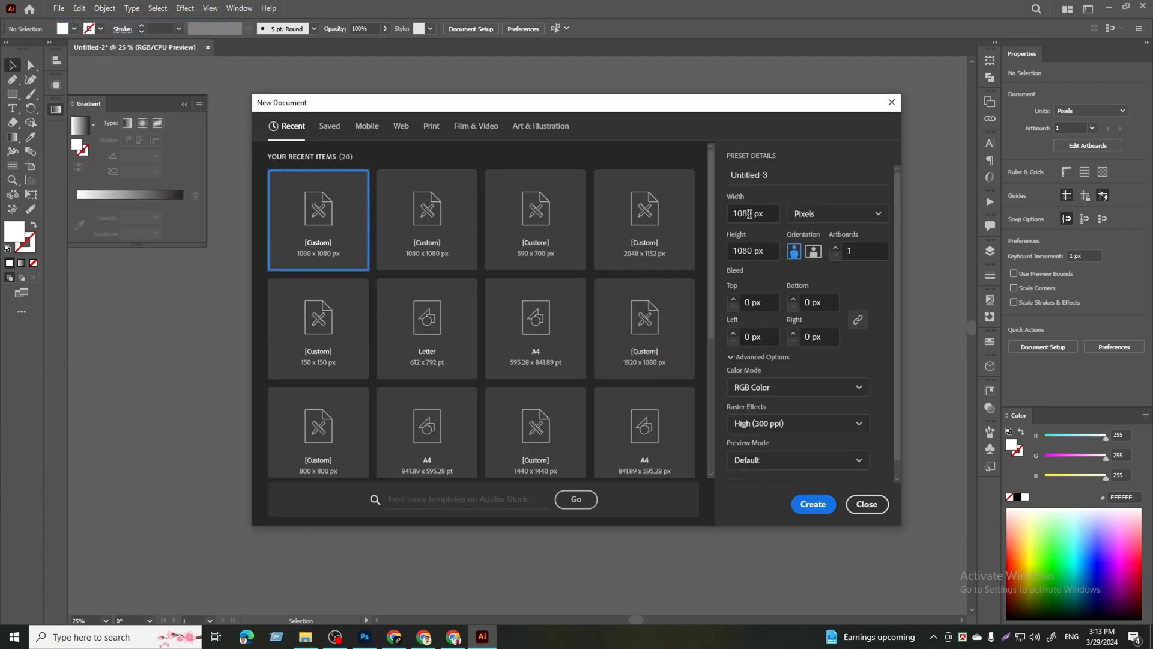
left_click(749, 213)
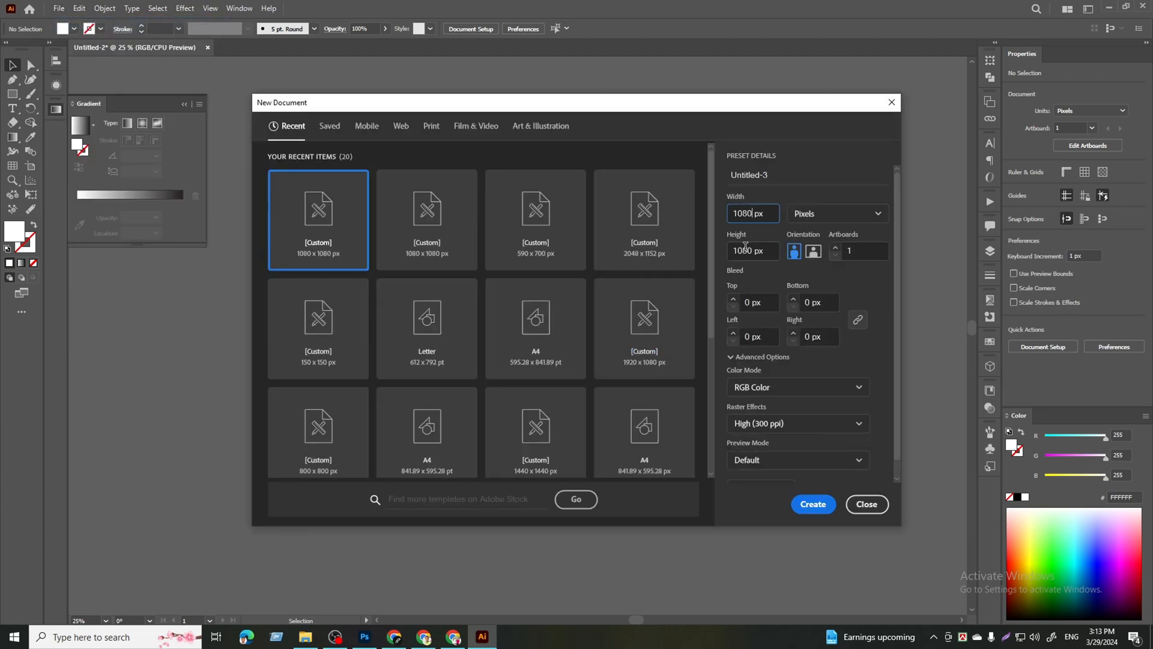
left_click(798, 387)
left_click(780, 406)
left_click(812, 504)
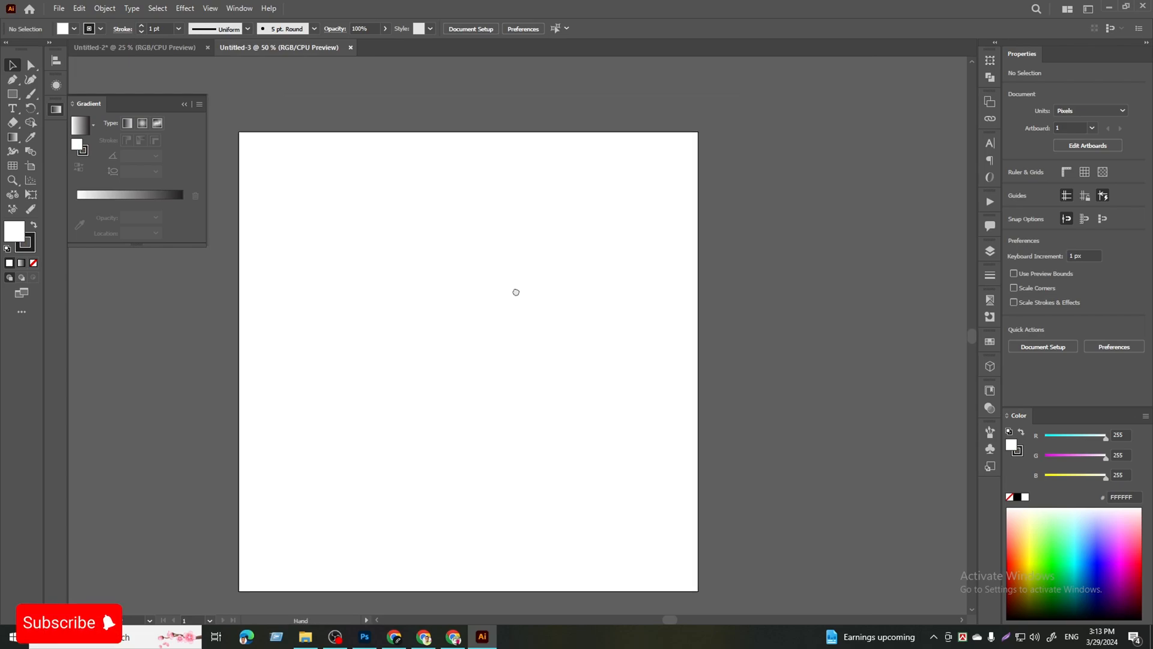
- Bring all the ornament, moon, lantern, mosque and gradient swatch artwork from Untitled-2 into Untitled-3, placing it beside the artboard
left_click(138, 48)
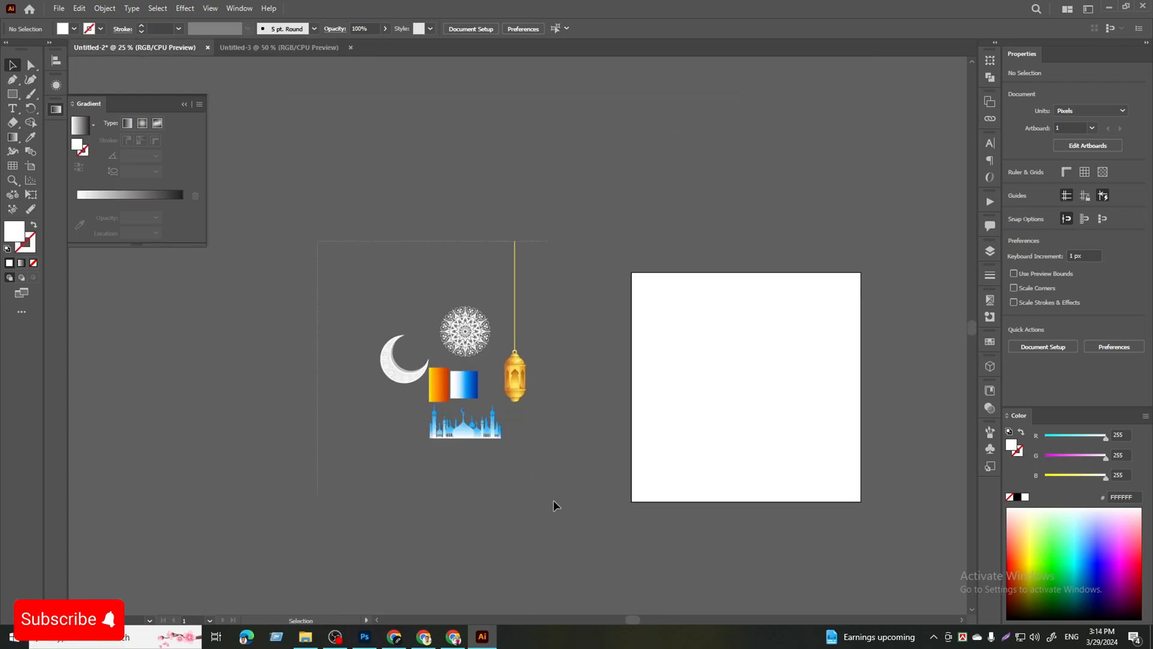
key("ctrl+a")
left_click_drag(515, 372, 382, 191)
left_click_drag(912, 334, 841, 348)
scroll(839, 350, "down", 2)
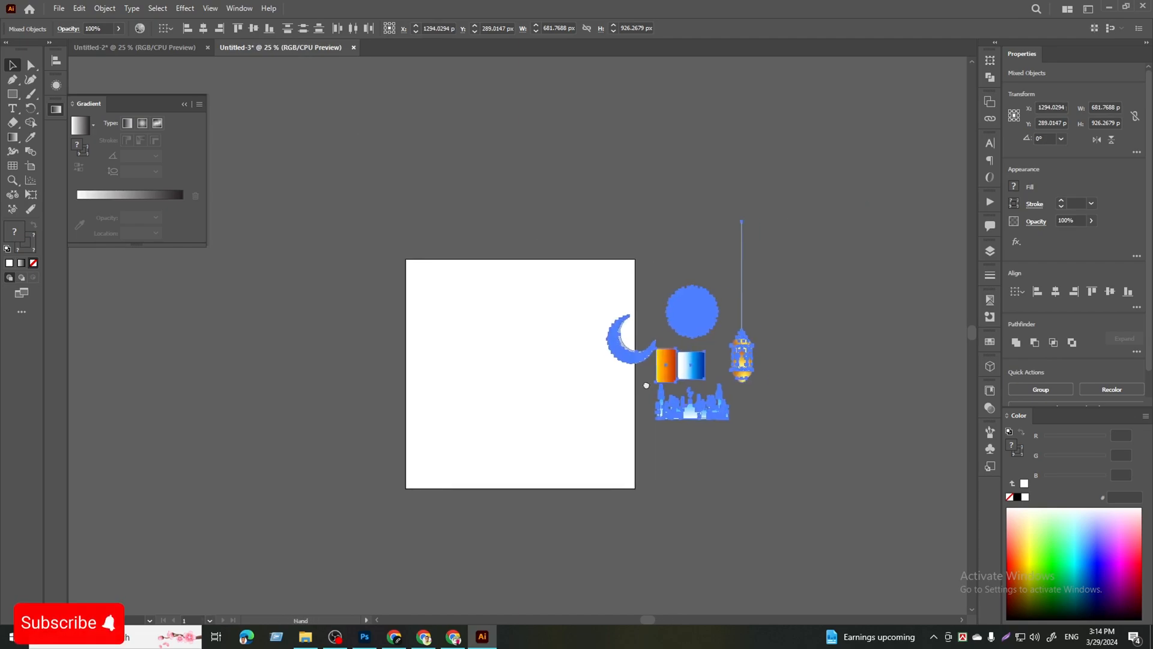
left_click_drag(691, 372, 846, 419)
left_click(788, 494)
scroll(601, 369, "up", 1)
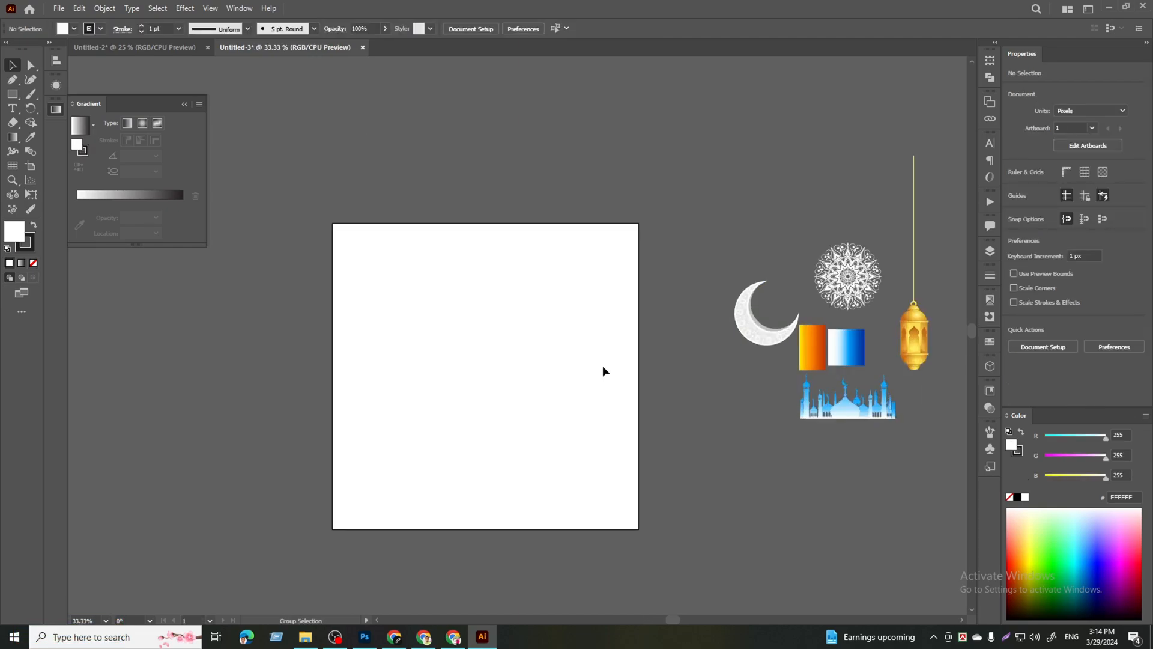
- Create a rectangle 1080 px wide and 1080 px high
left_click_drag(559, 331, 571, 303)
left_click(12, 94)
left_click(450, 310)
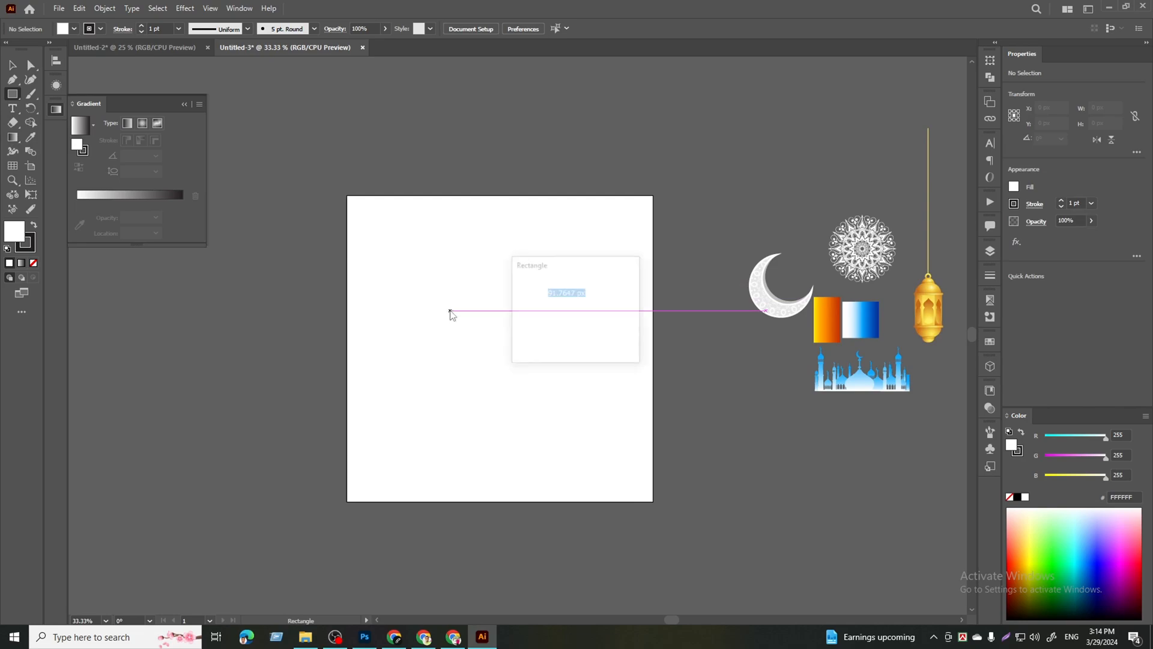
type("1080")
key("Tab")
type("10")
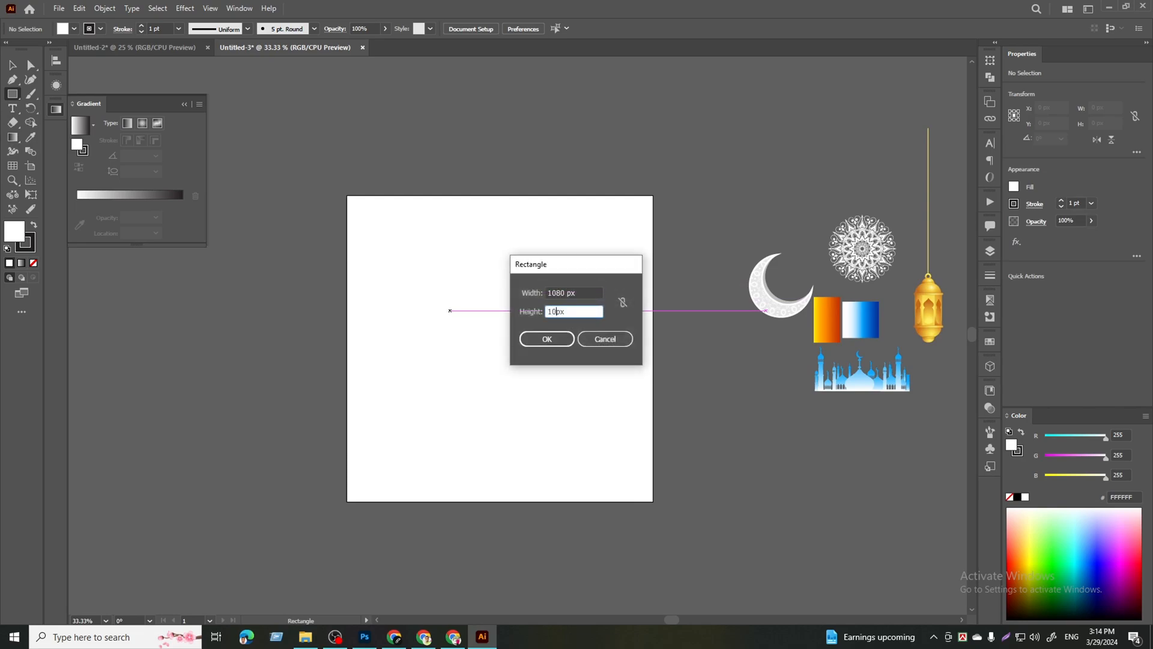
type("80")
left_click(547, 339)
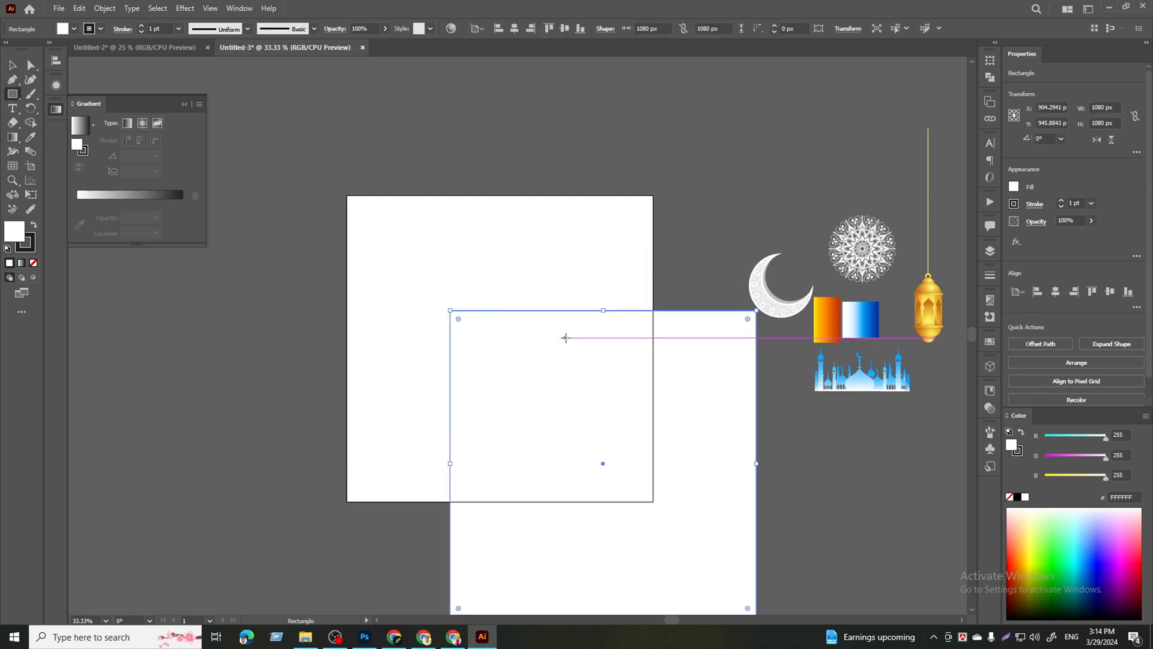
- Remove the square's stroke and centre it horizontally and vertically on the artboard
left_click(12, 65)
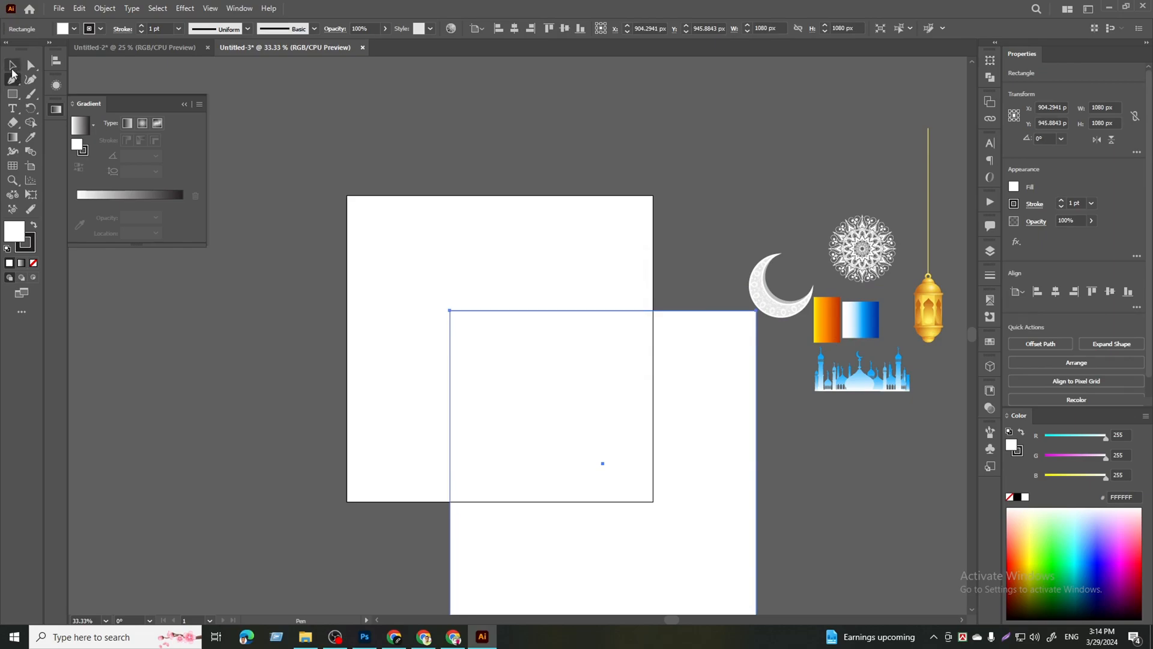
left_click(31, 250)
left_click(34, 264)
left_click(17, 231)
left_click(337, 325)
left_click(540, 347)
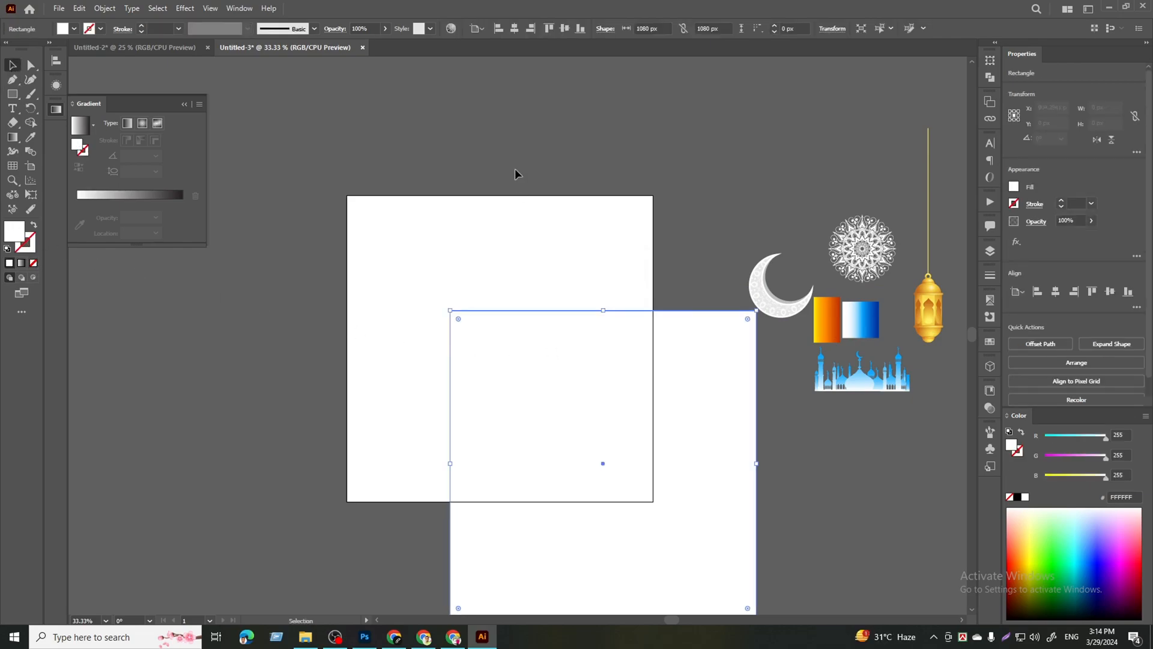
left_click(514, 29)
left_click(553, 29)
left_click(556, 128)
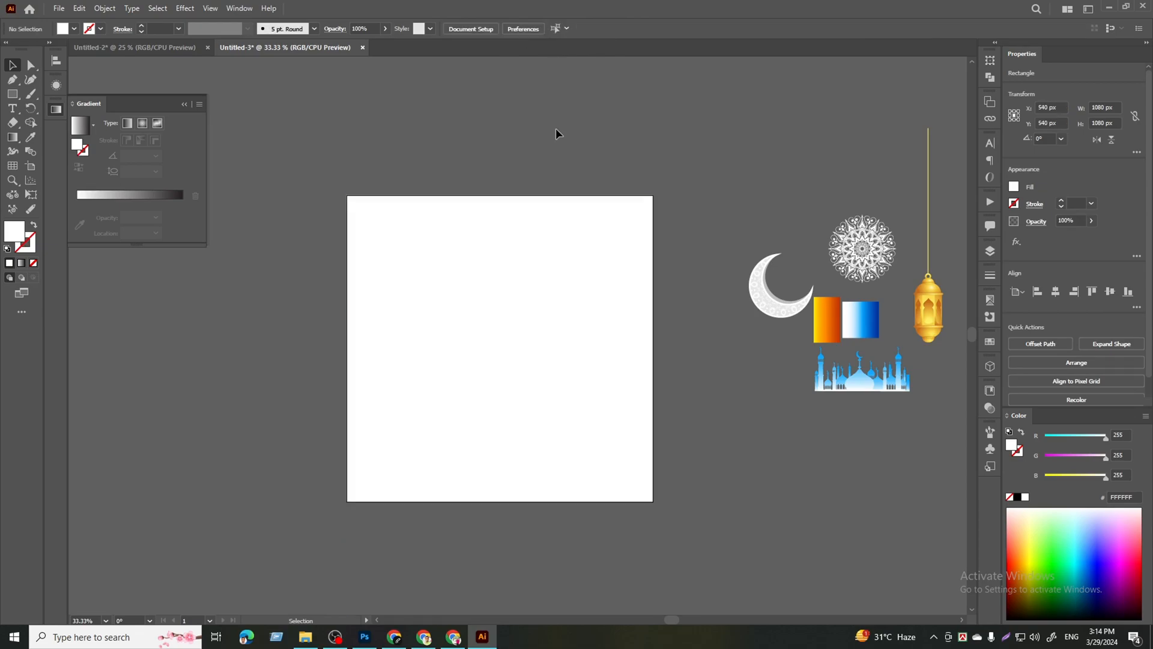
- Fill the background square with the sampled white-to-blue gradient of the swatch and set the gradient angle to 90°
left_click(543, 249)
left_click(32, 139)
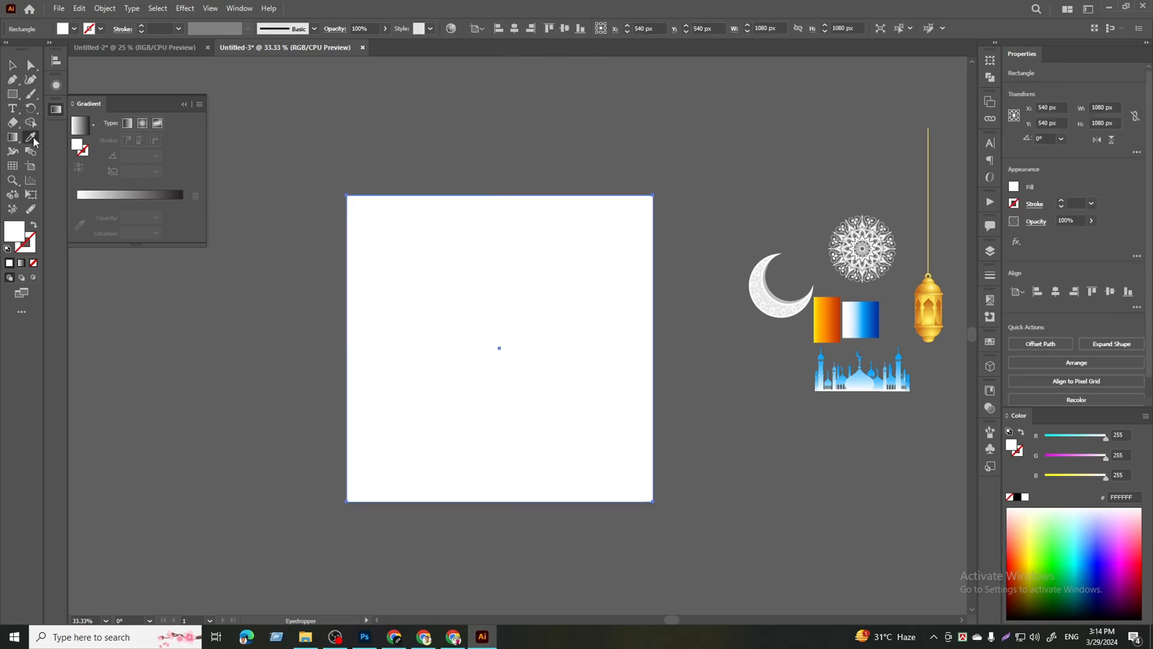
left_click(876, 318)
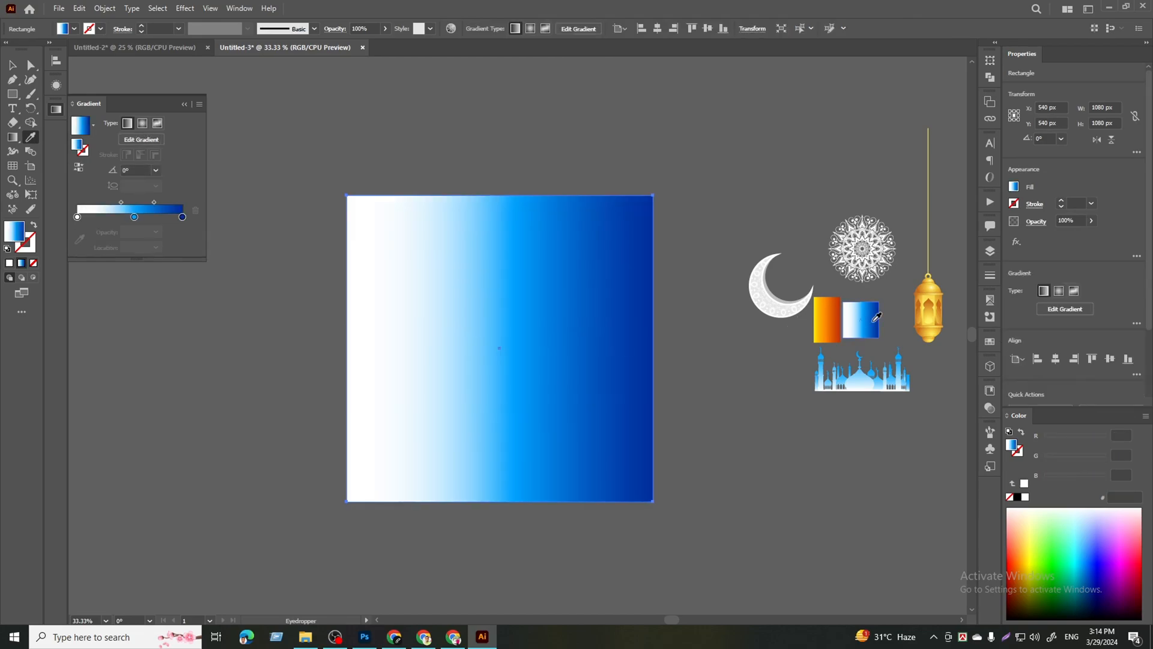
left_click(156, 170)
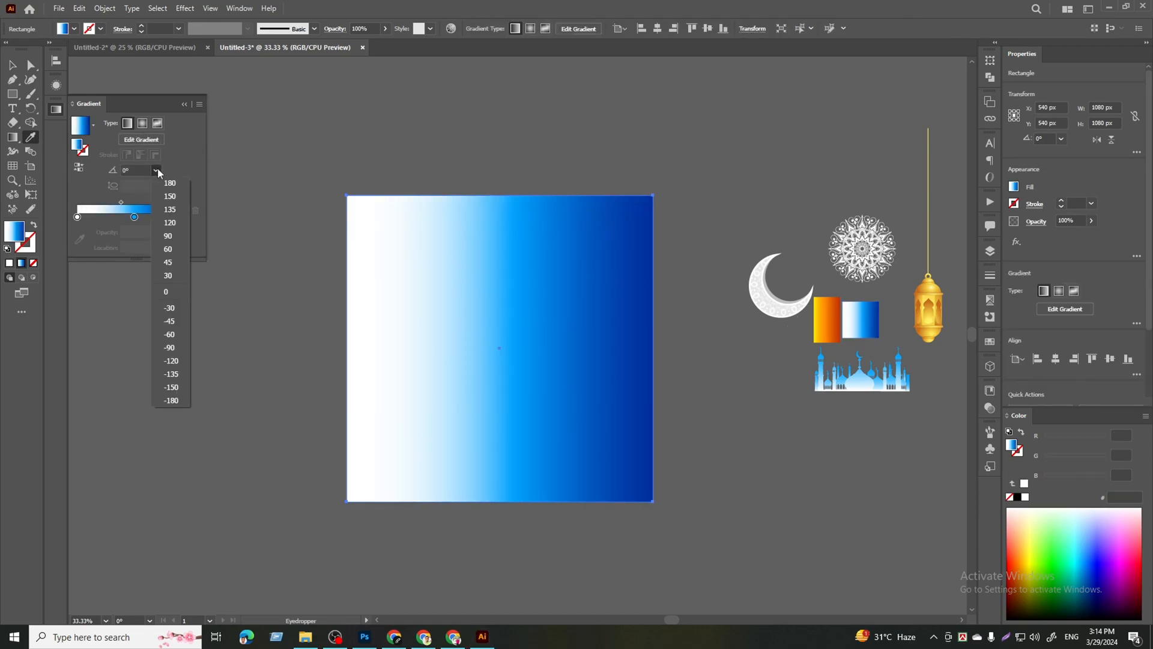
left_click(177, 228)
left_click(12, 65)
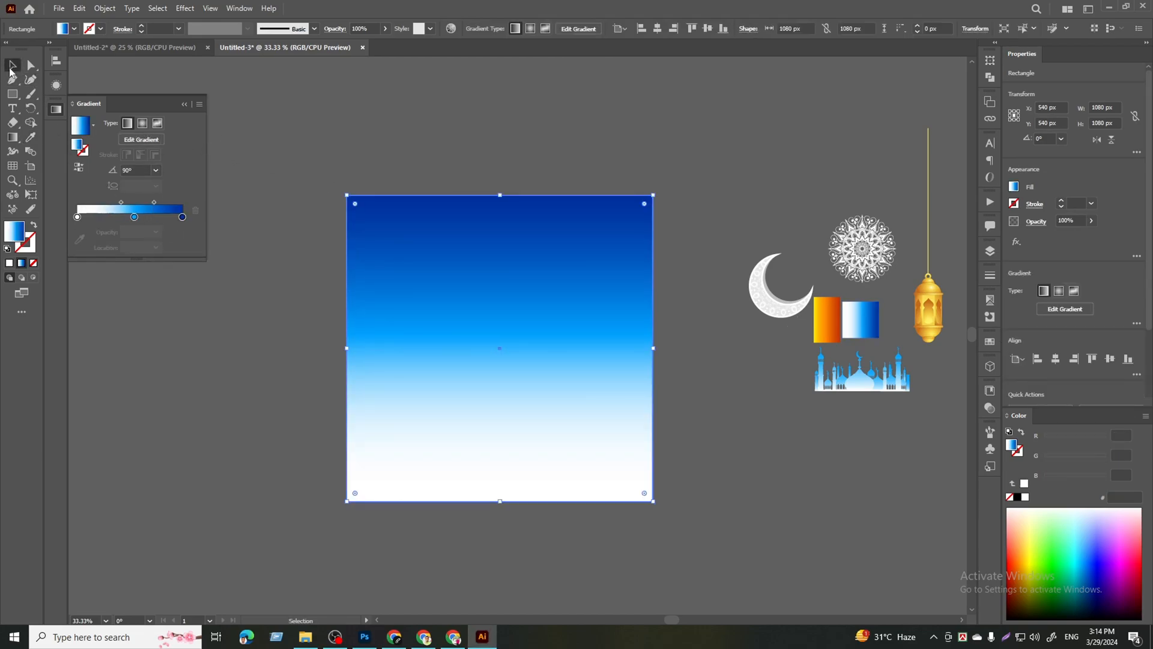
left_click(364, 150)
left_click(463, 248)
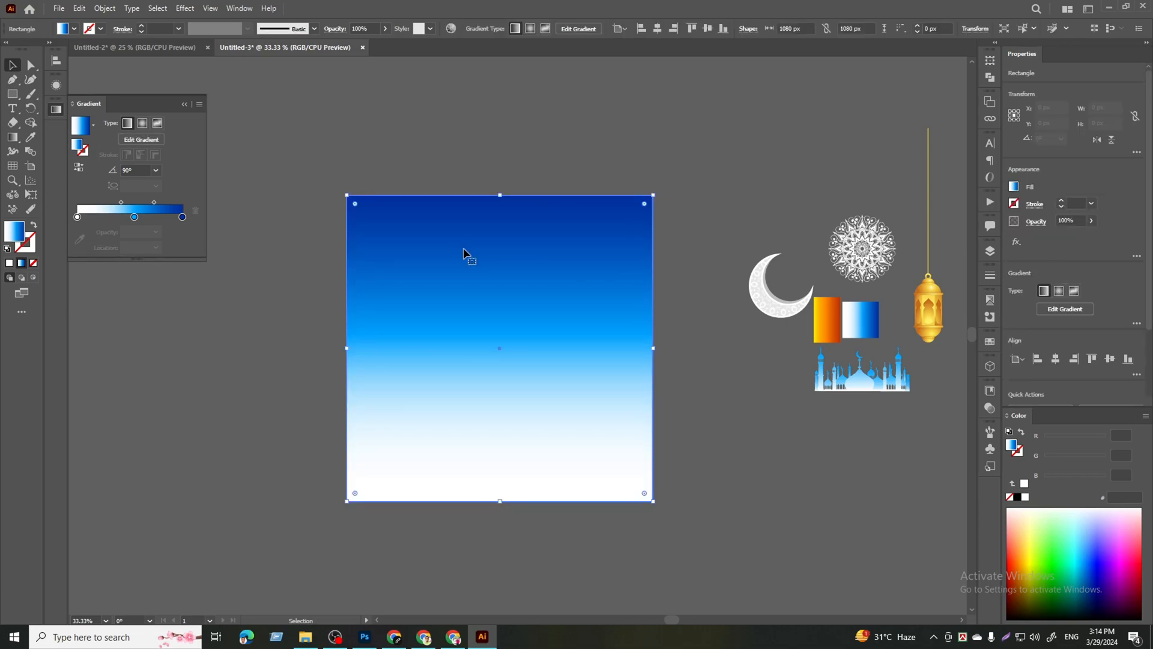
left_click(543, 176)
- Enlarge the mandala to 1080 px, centre it horizontally on the artboard and position it straddling the artboard's upper edge
left_click_drag(875, 268, 530, 414)
left_click(514, 29)
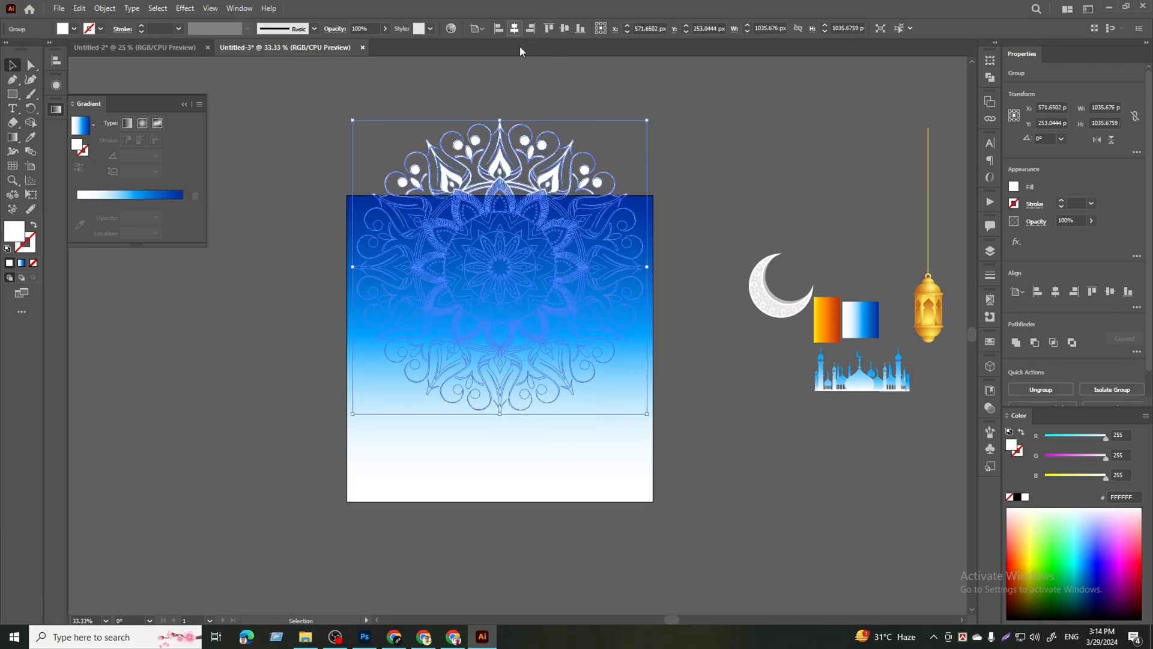
left_click_drag(647, 266, 654, 271)
left_click(721, 203)
left_click_drag(537, 156, 568, 164)
- Bring the mandala to the front of the stacking order
left_click(573, 228)
right_click(573, 228)
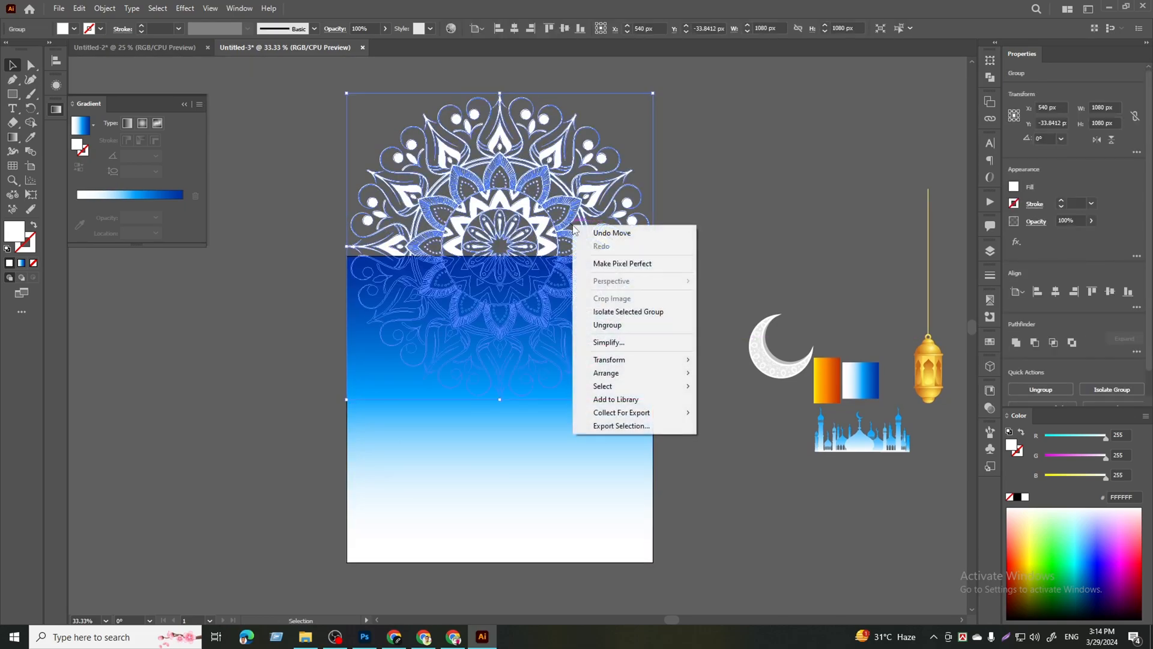
mouse_move(603, 373)
left_click(720, 371)
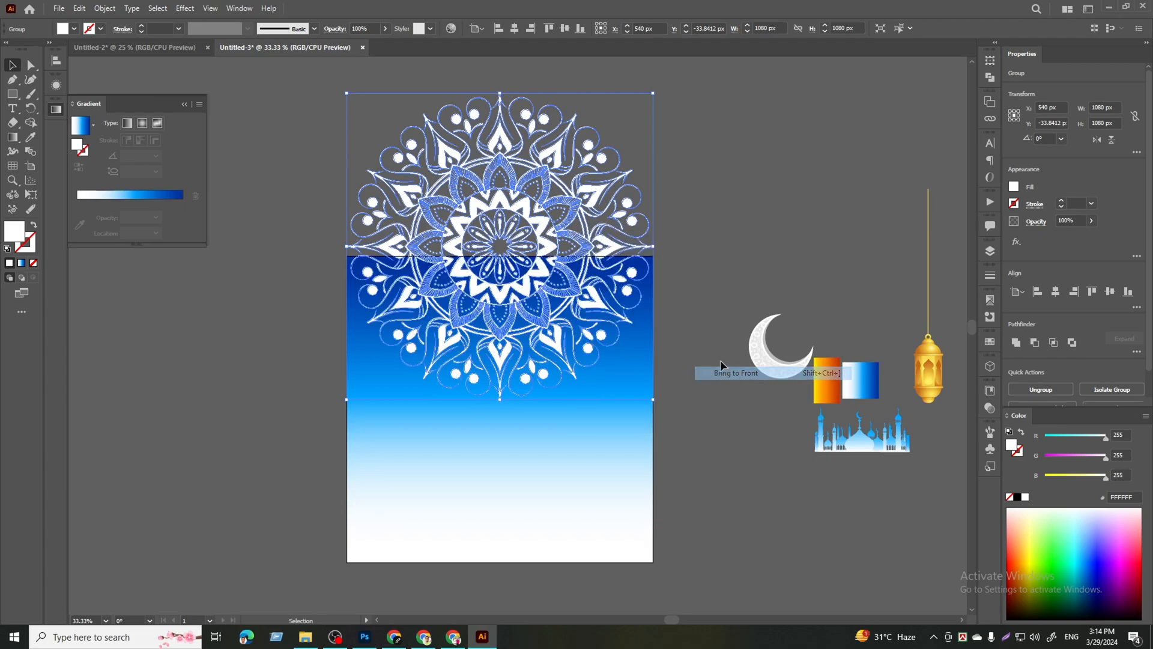
left_click(704, 233)
- Apply a gradient fill to the mandala and make its end colour stop white with 0% opacity
left_click(601, 225)
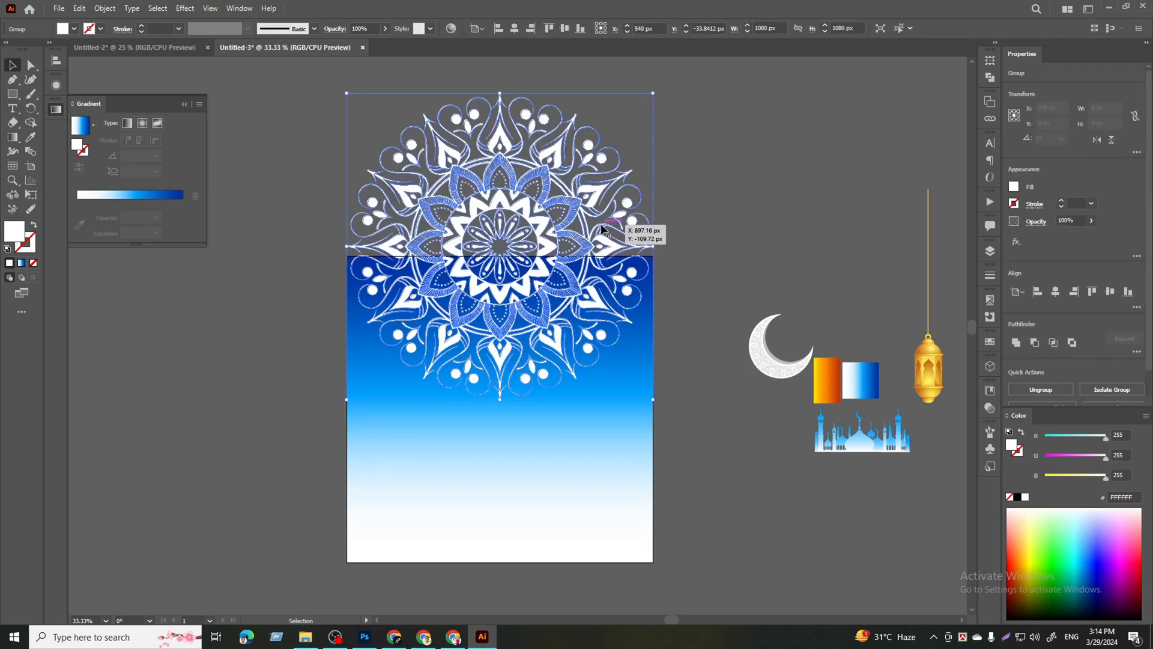
left_click(94, 128)
left_click(74, 150)
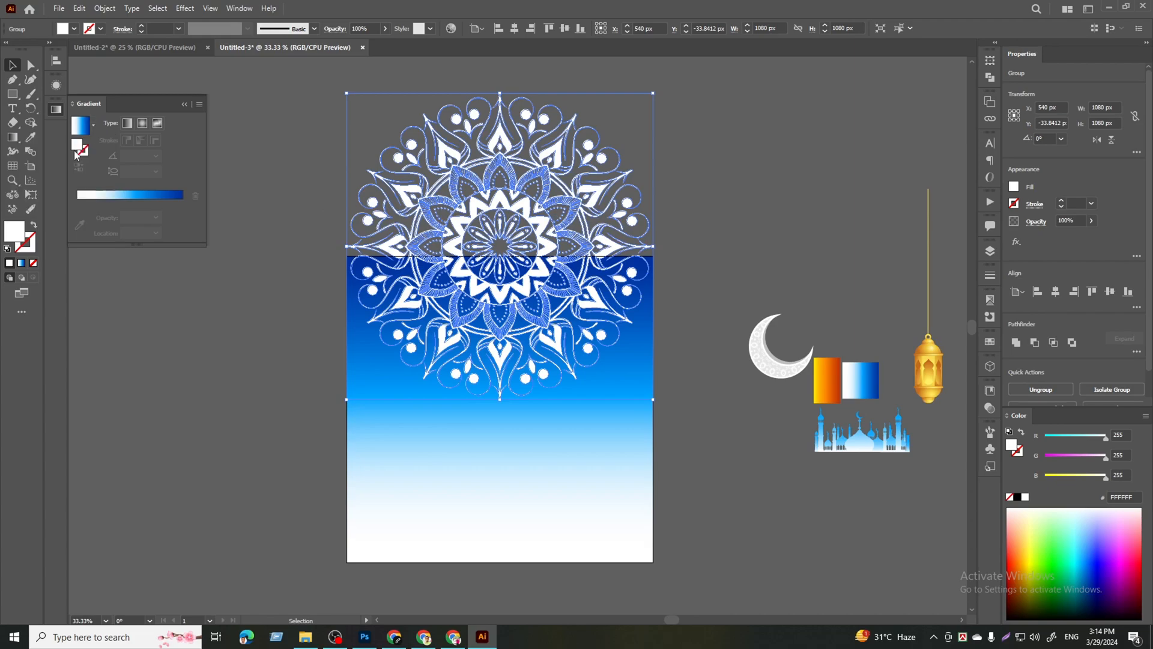
double_click(182, 203)
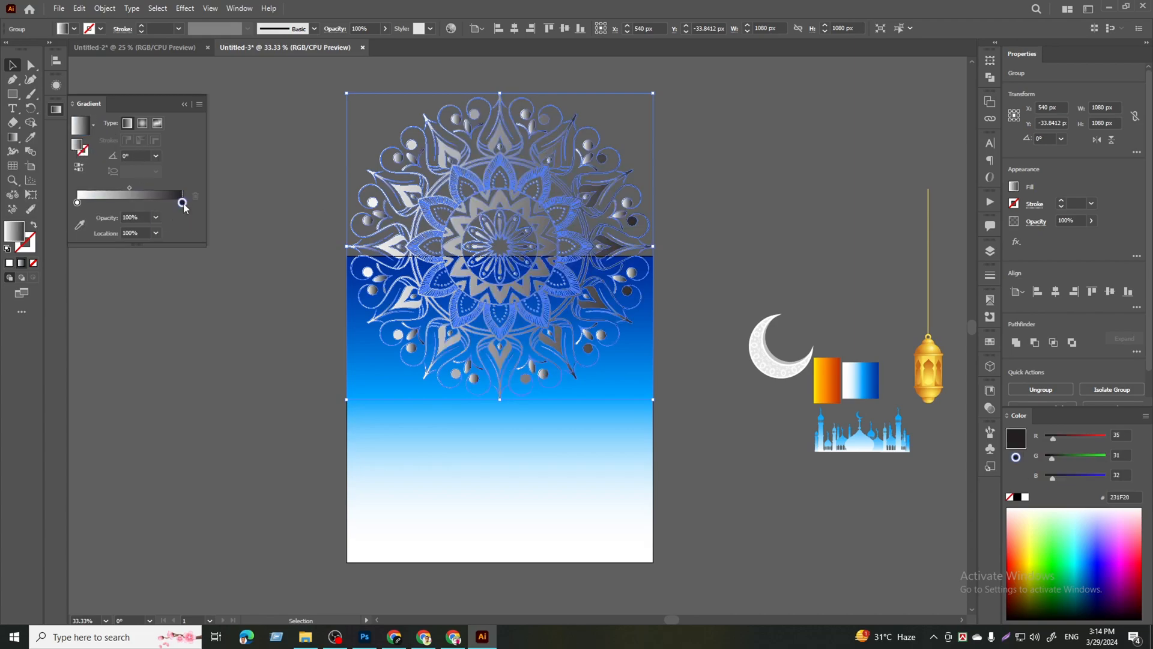
left_click(46, 241)
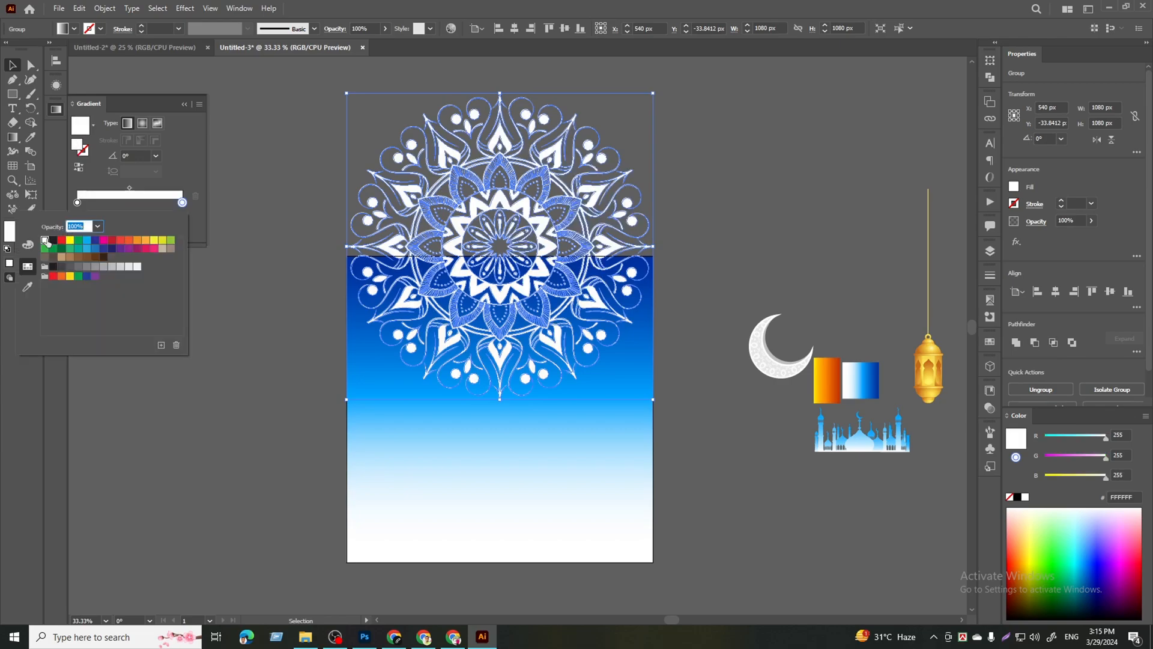
left_click(98, 227)
left_click(110, 239)
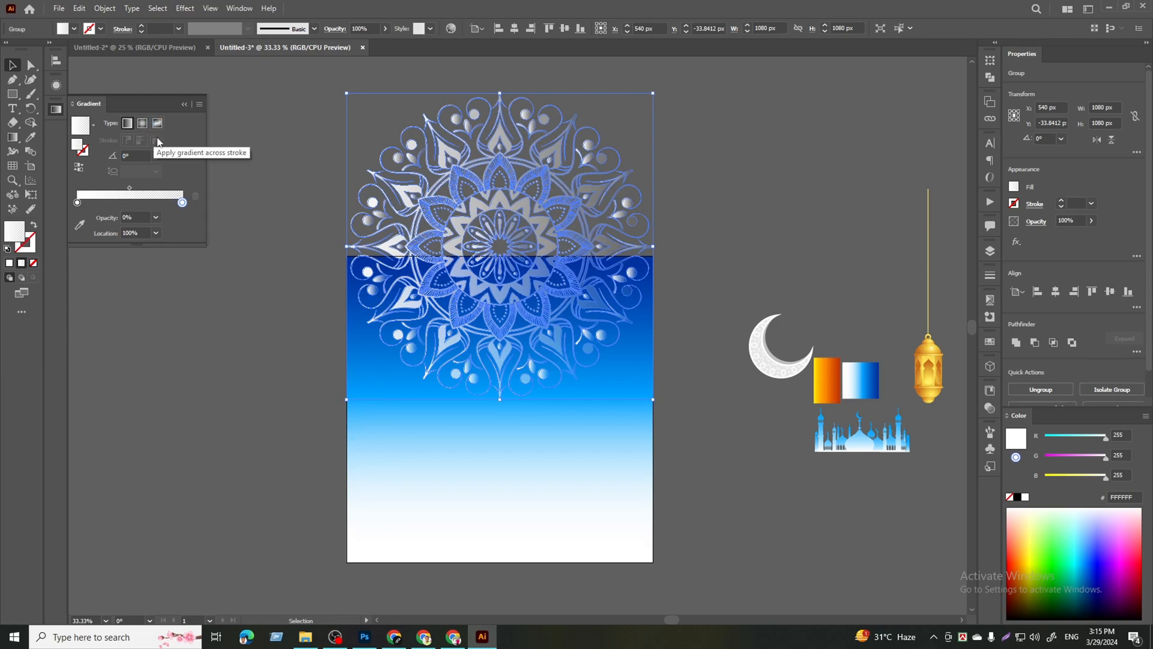
- Make the mandala's gradient radial and stretch it as one gradient from the ornament's centre out to its outer edge
left_click(143, 123)
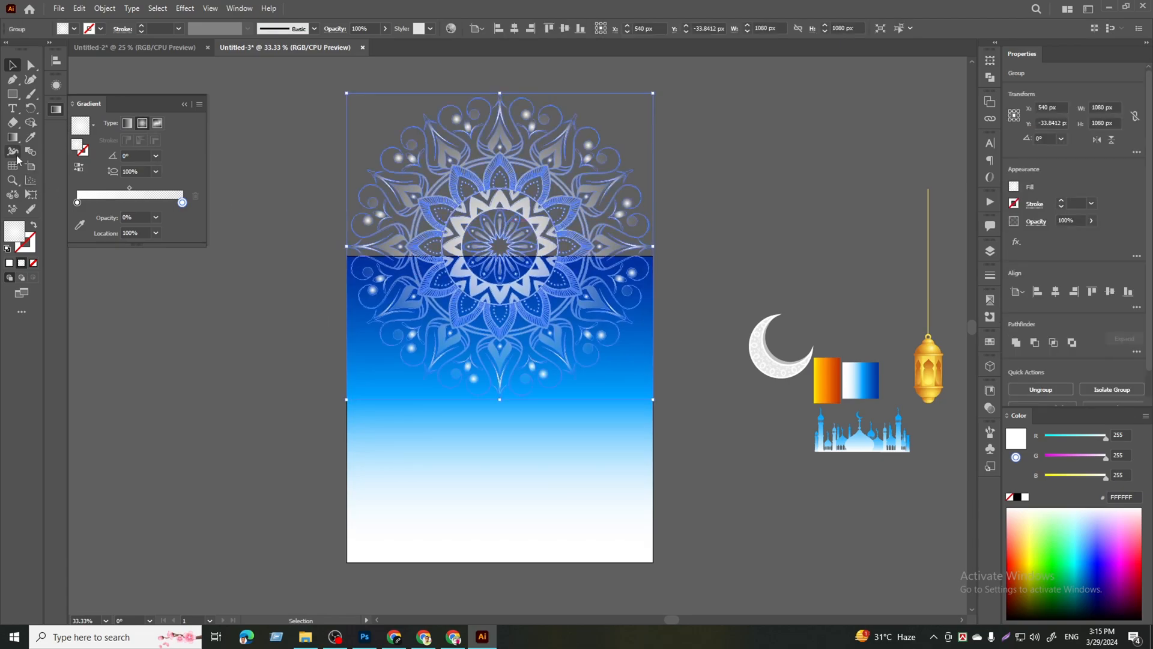
left_click(12, 137)
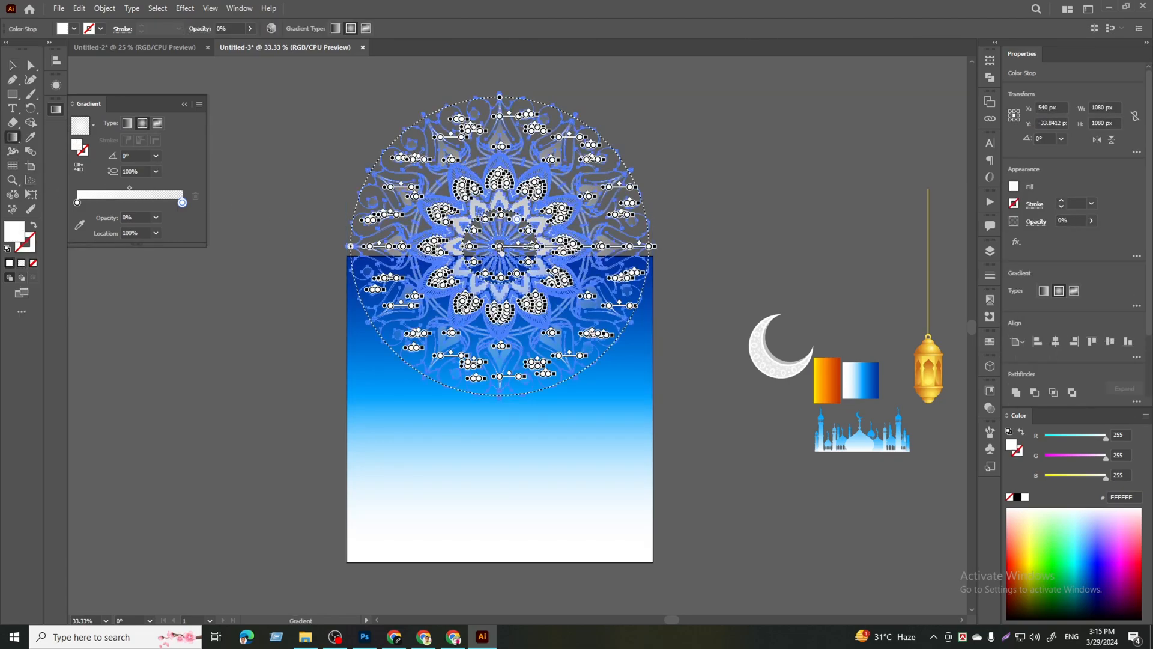
scroll(512, 252, "up", 4)
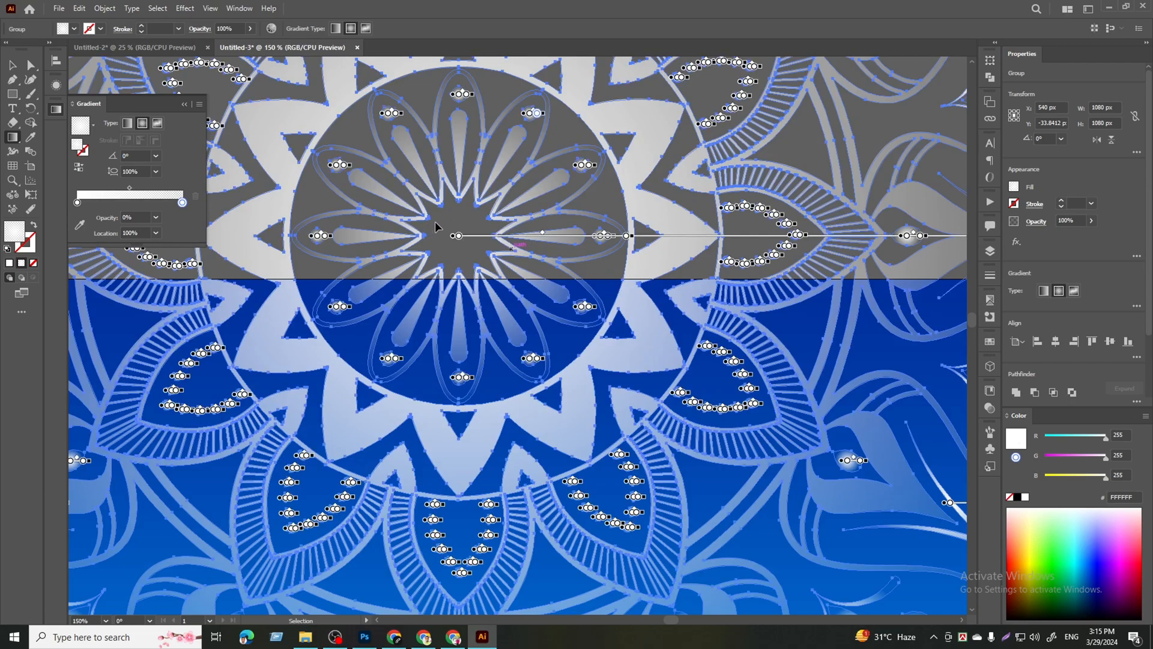
scroll(444, 225, "down", 2)
key("g")
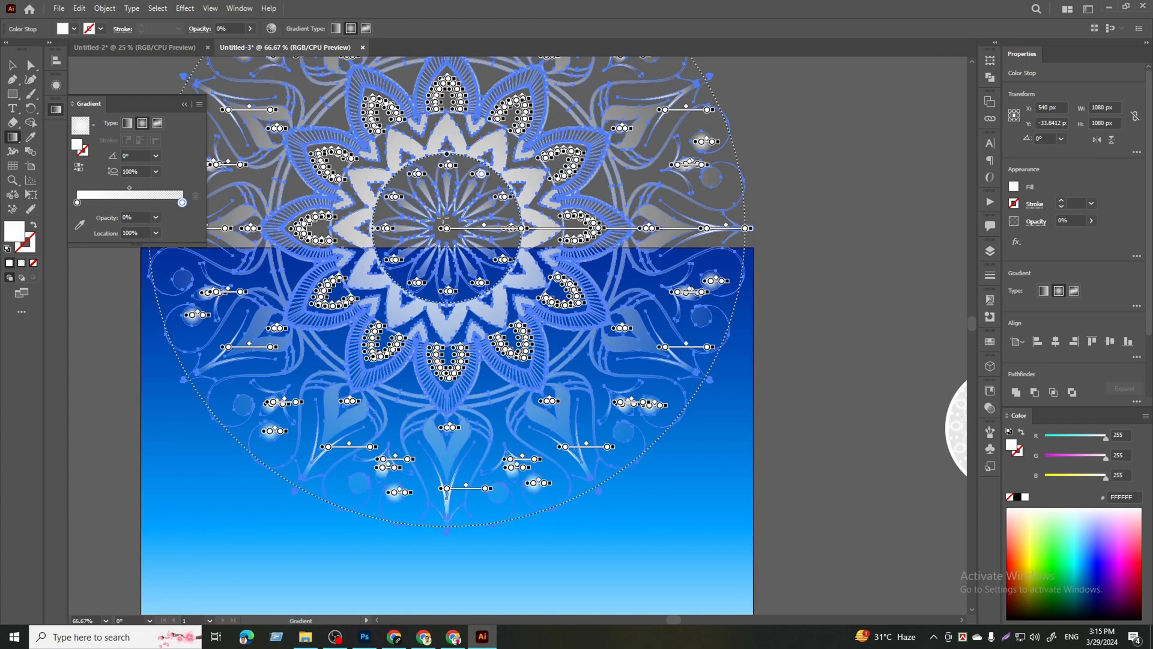
left_click_drag(437, 219, 747, 220)
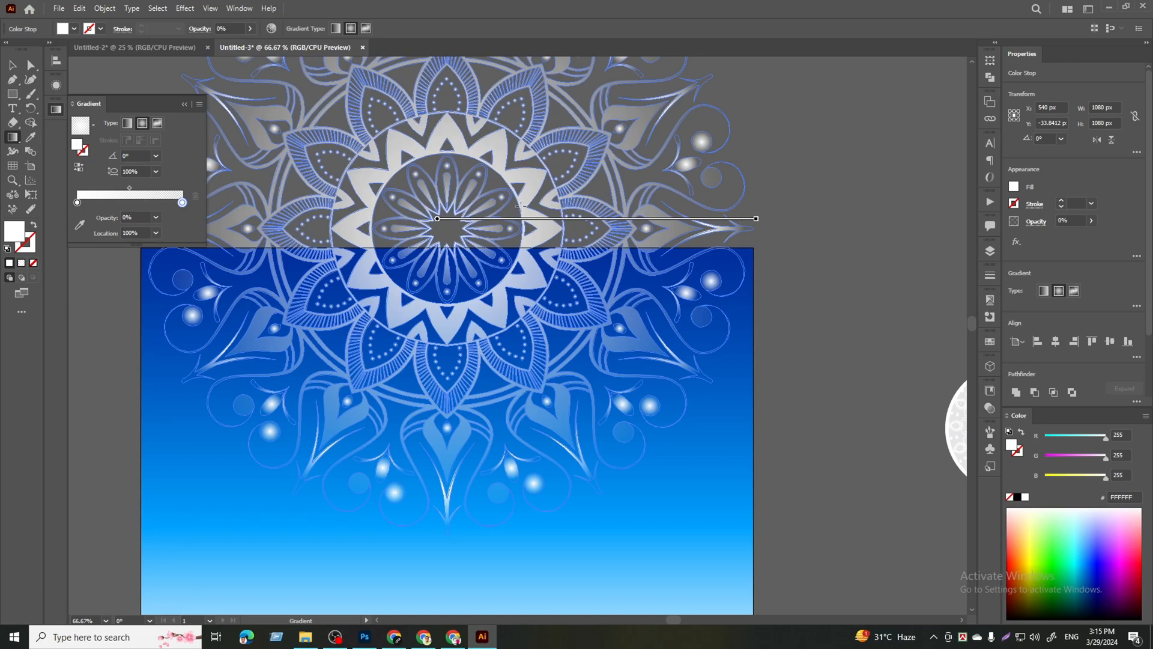
left_click(12, 65)
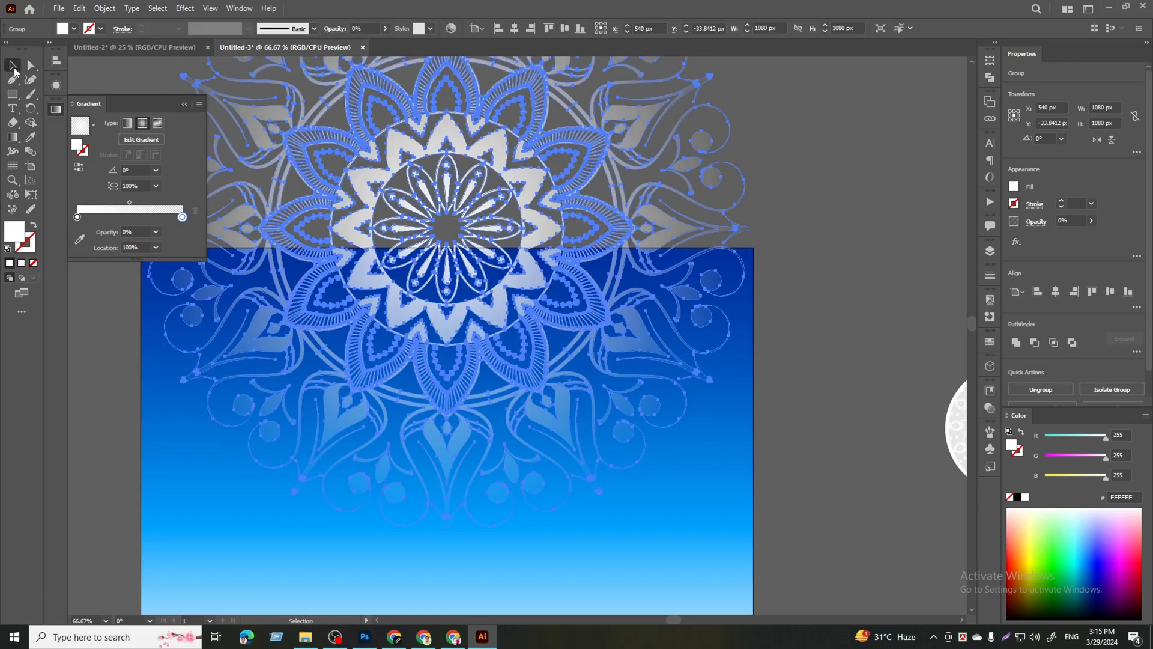
left_click(783, 322)
scroll(784, 323, "down", 1)
- Reduce the mandala's opacity to 50%
left_click(690, 233)
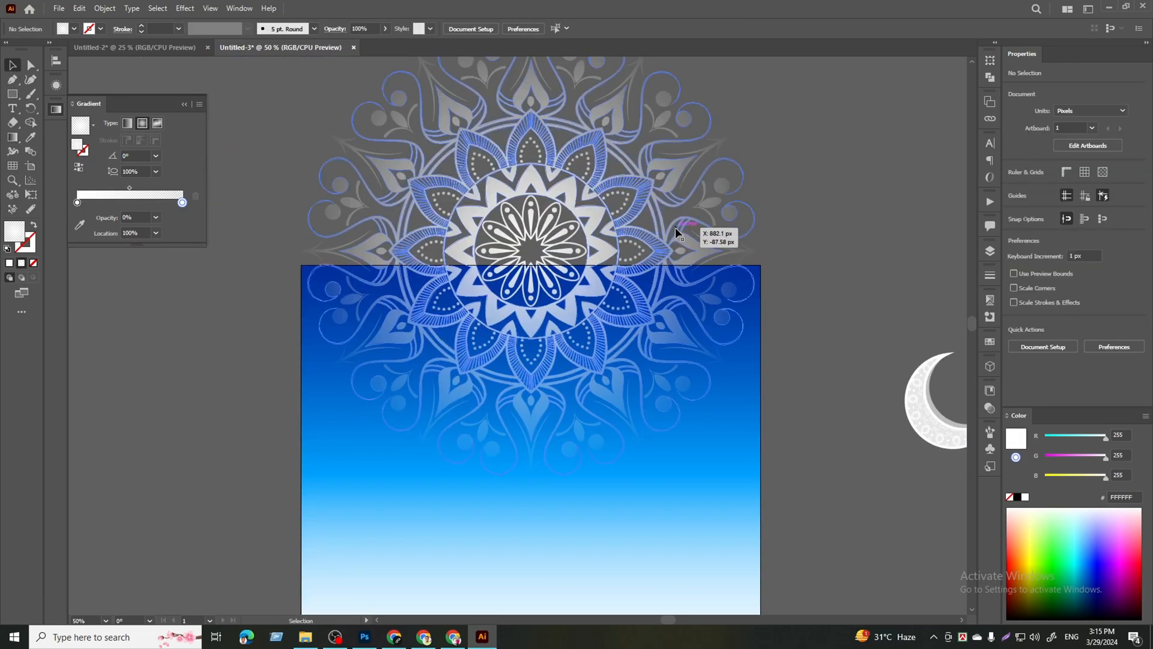
left_click(1090, 221)
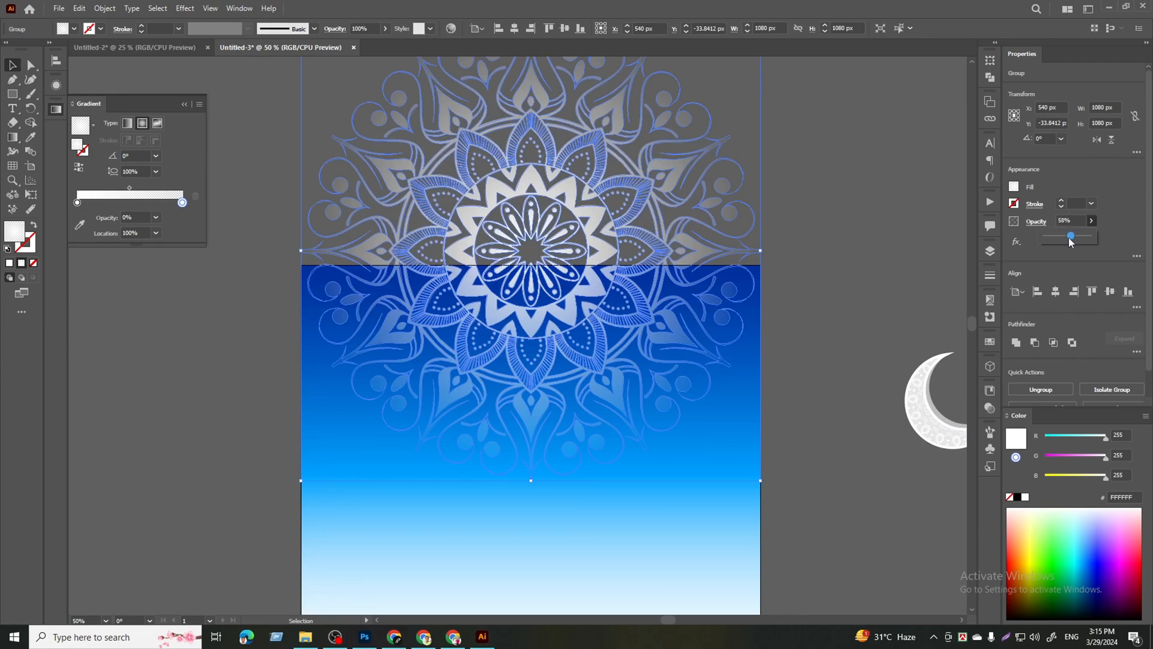
left_click_drag(1068, 240, 1058, 238)
left_click(841, 275)
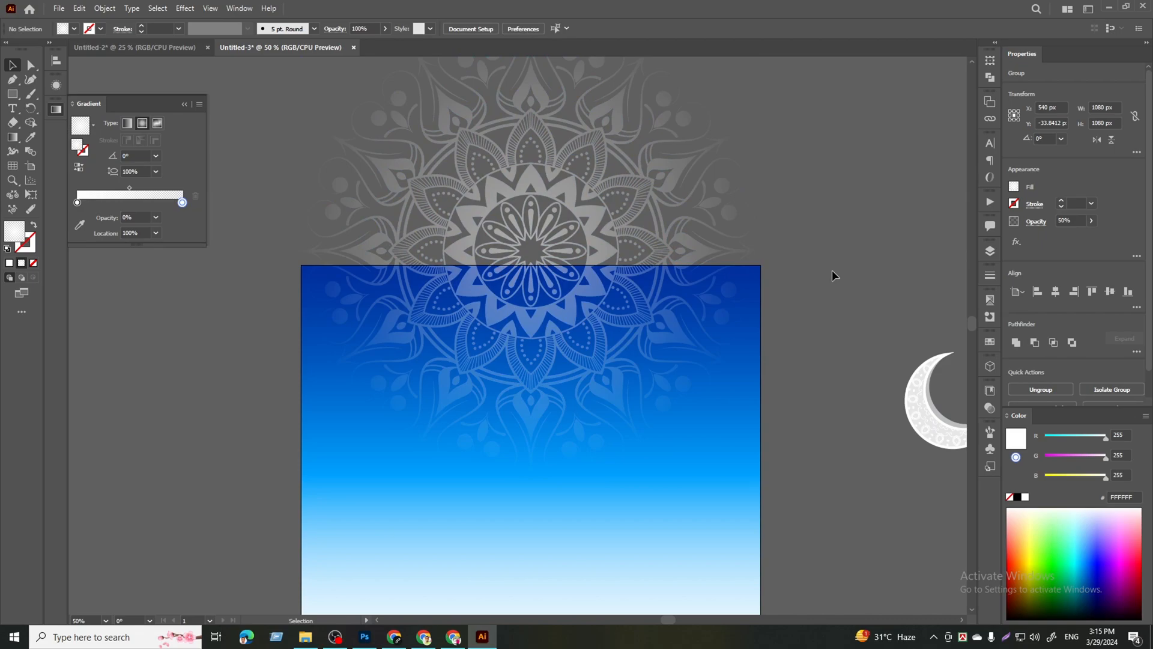
scroll(295, 451, "down", 2)
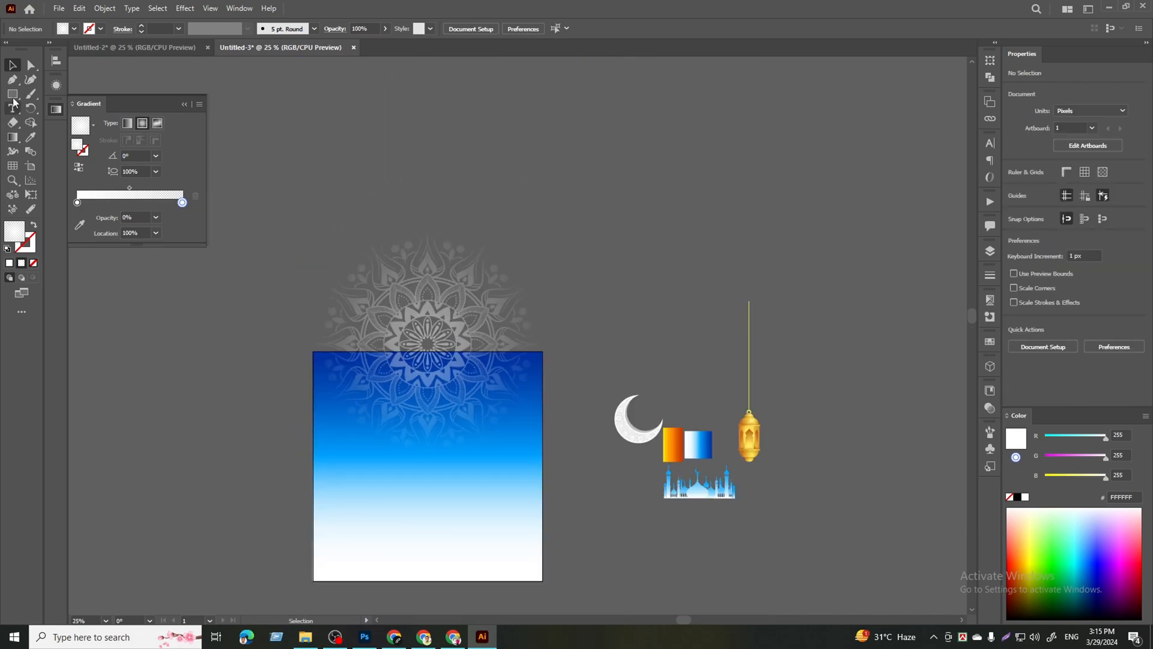
- Draw a 1080 x 1080 px square above the artboard, overlapping the mandala, and fill it with solid red
key("m")
left_click(375, 156)
left_click(547, 339)
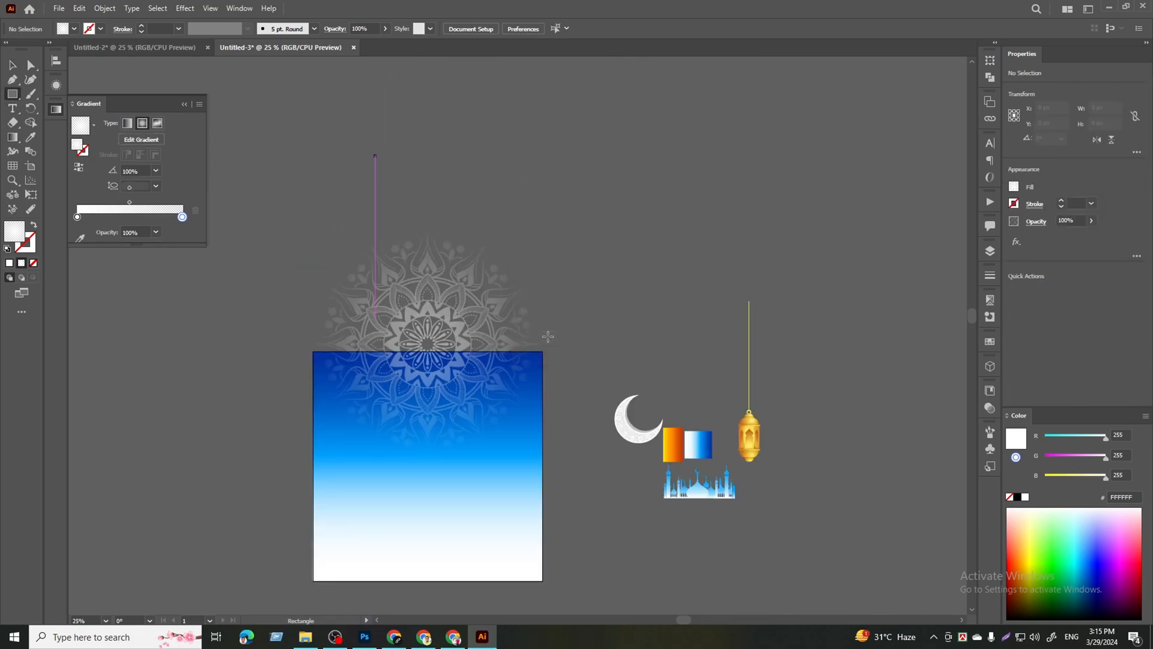
left_click(12, 65)
left_click(66, 28)
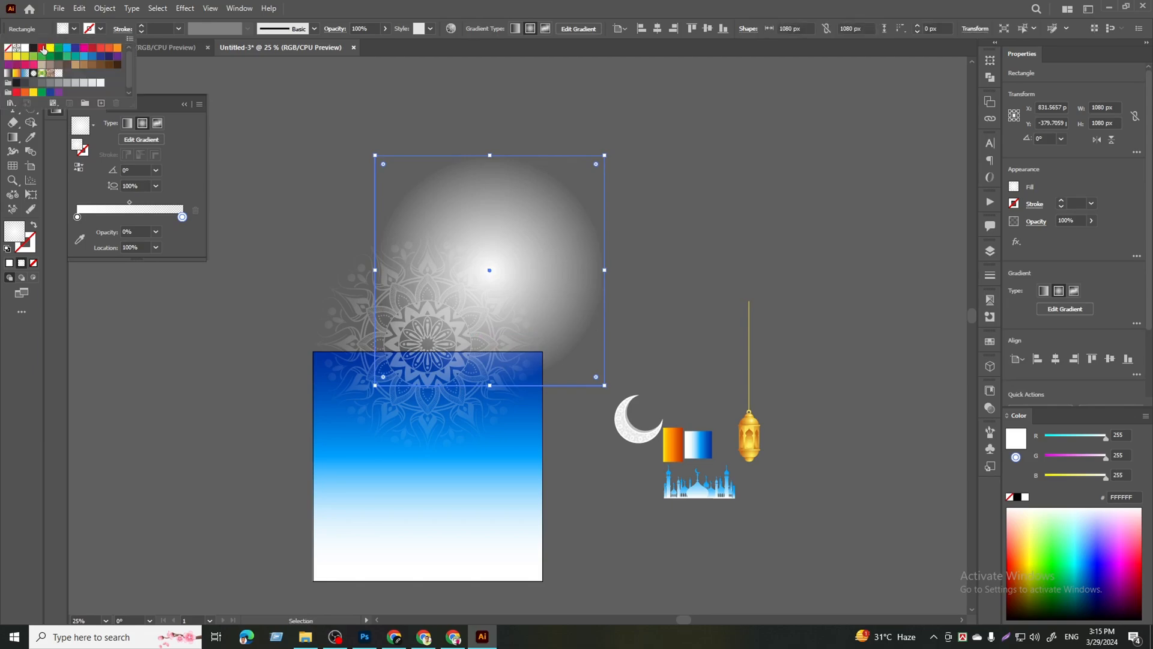
left_click(51, 43)
left_click(469, 217)
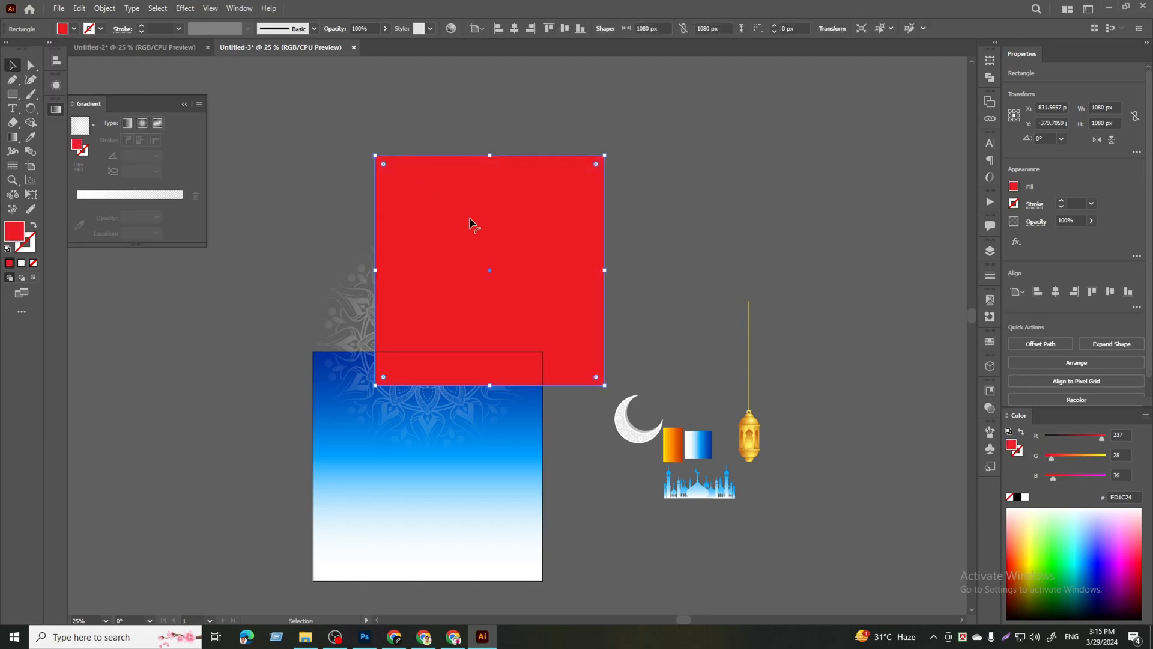
- Centre the red square on the artboard and use it as a clipping mask for the mandala
left_click(530, 28)
left_click(565, 28)
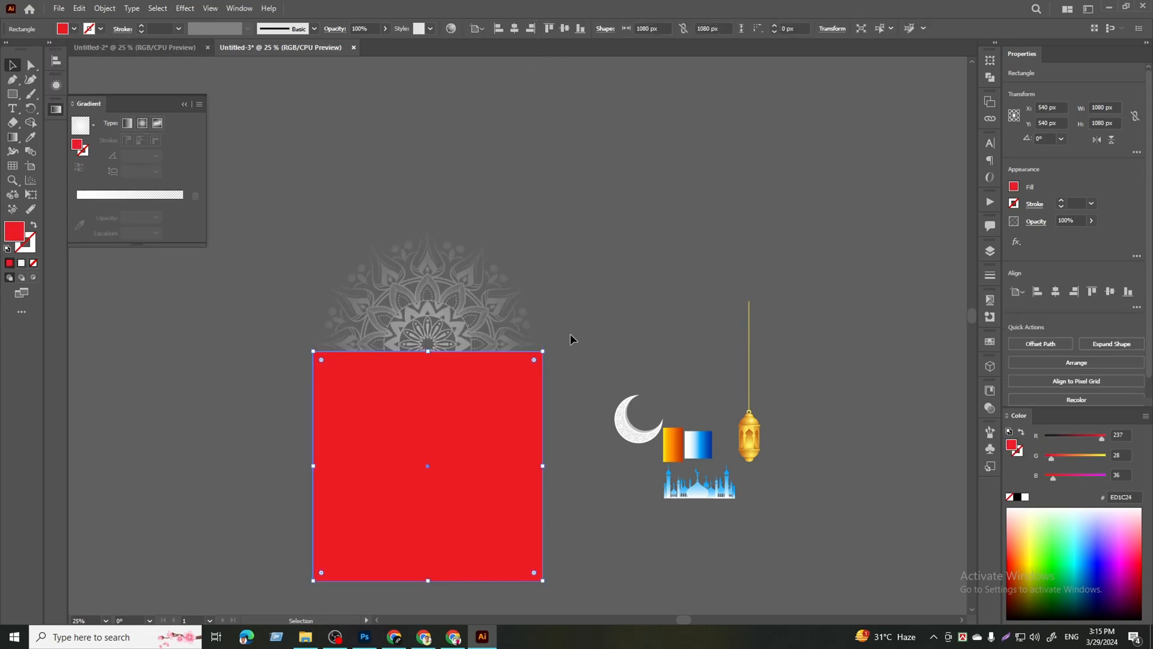
left_click(496, 324, "shift")
right_click(496, 324)
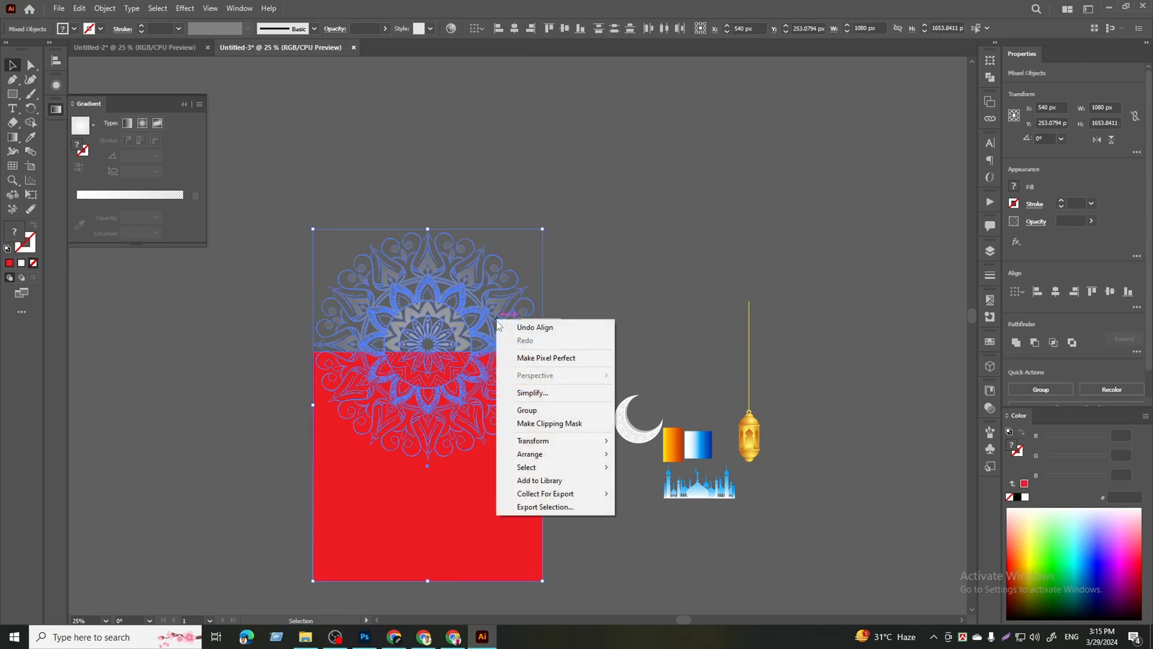
left_click(538, 424)
left_click(604, 356)
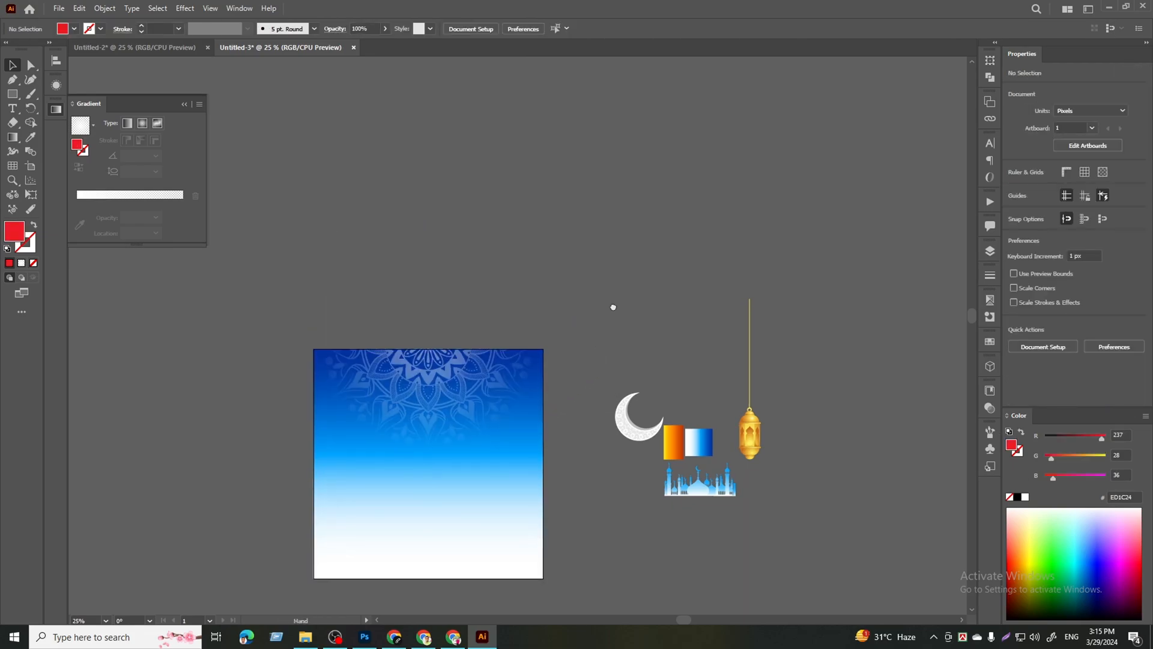
- Move the crescent moon onto the lower middle of the artboard and bring it to the front
left_click_drag(610, 314, 657, 174)
scroll(650, 255, "up", 2)
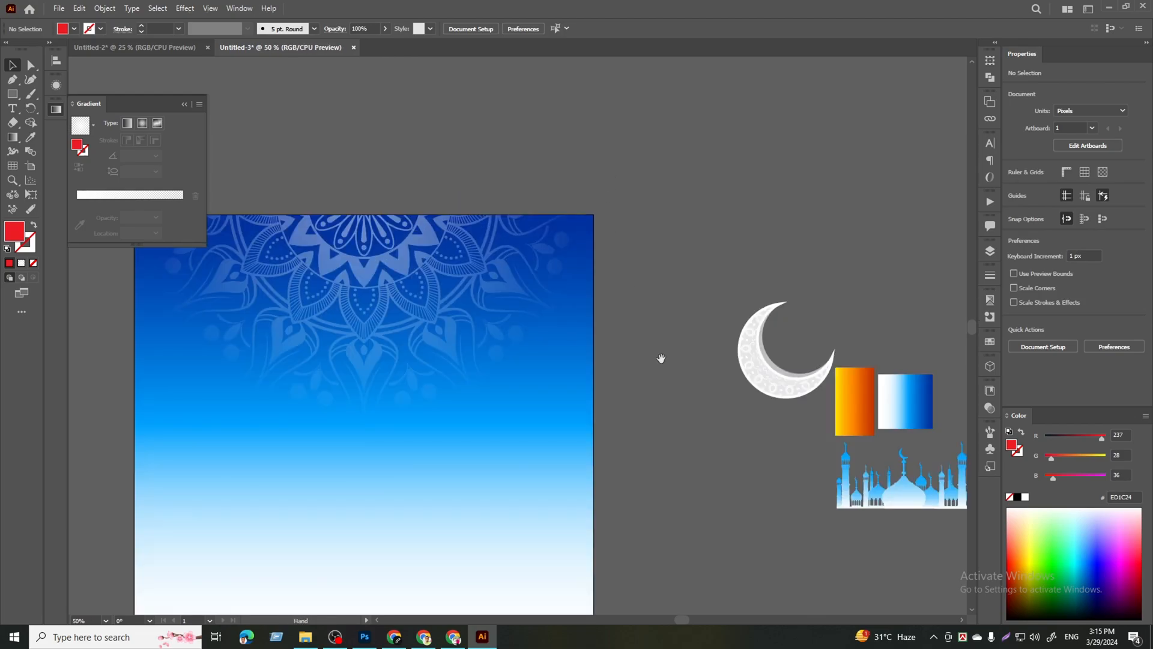
left_click(708, 281)
left_click_drag(708, 281, 313, 460)
left_click_drag(368, 523, 525, 405)
right_click(481, 359)
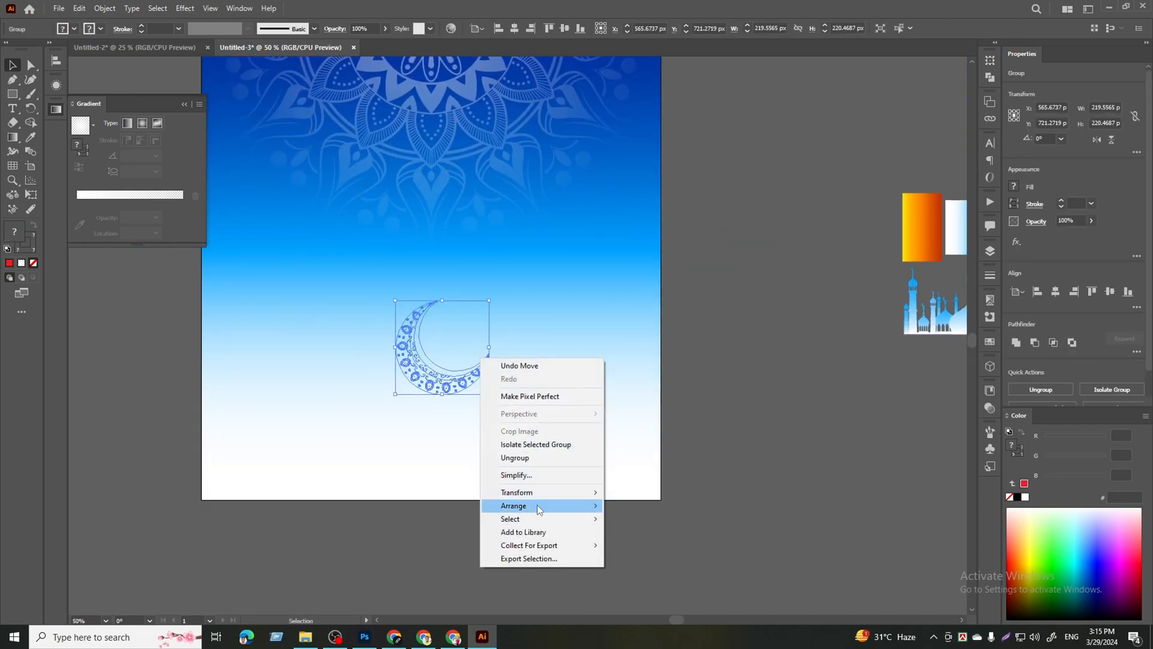
mouse_move(589, 507)
left_click(633, 505)
- Enlarge the moon proportionally to about 496 px wide and centre it horizontally on the artboard
left_click_drag(442, 394, 444, 461)
left_click_drag(442, 301, 442, 246)
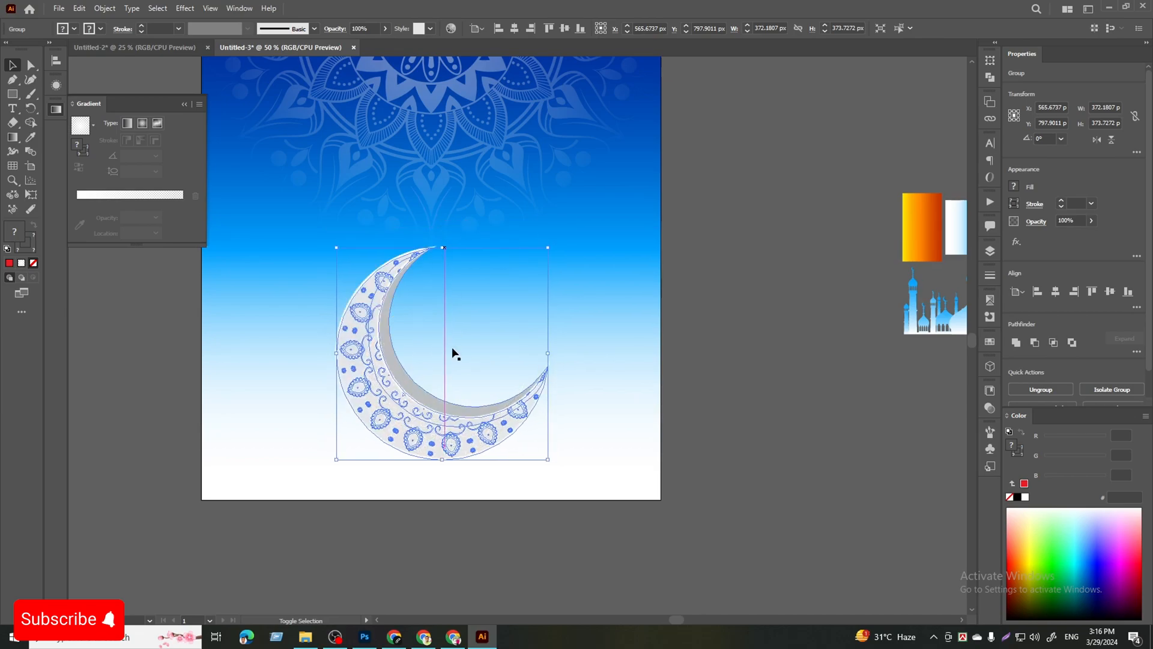
left_click(520, 25)
left_click(725, 352)
left_click_drag(726, 358, 716, 324)
left_click_drag(901, 204, 450, 398)
right_click(449, 397)
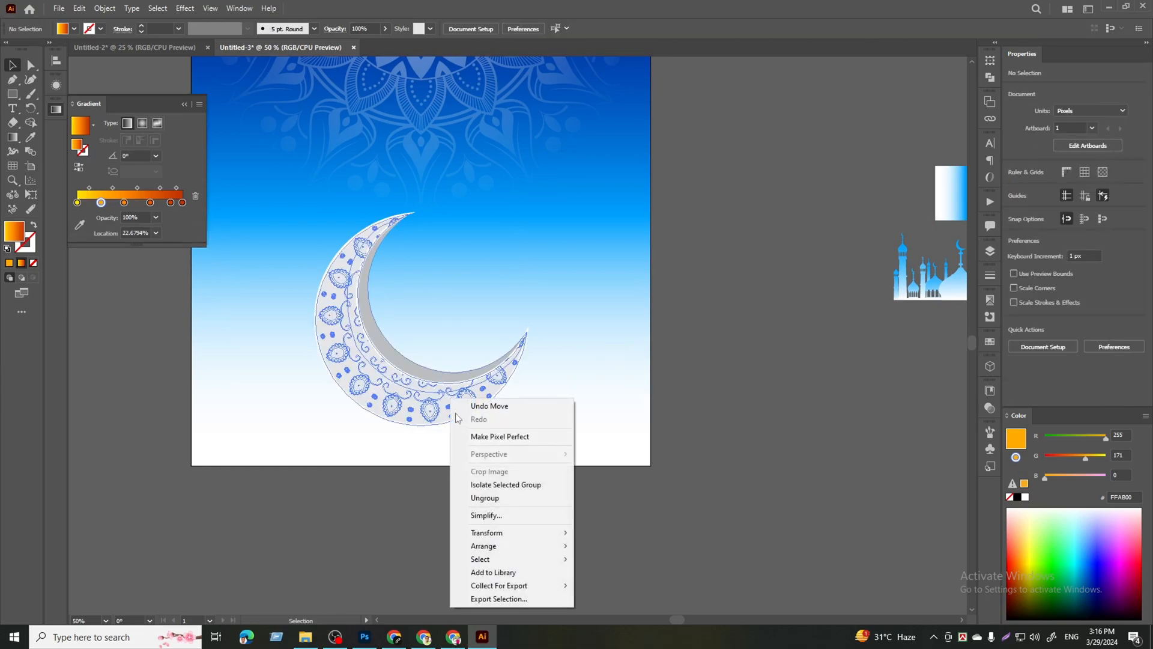
left_click(483, 500)
key("ctrl+z")
key("ctrl+z")
key("ctrl+z")
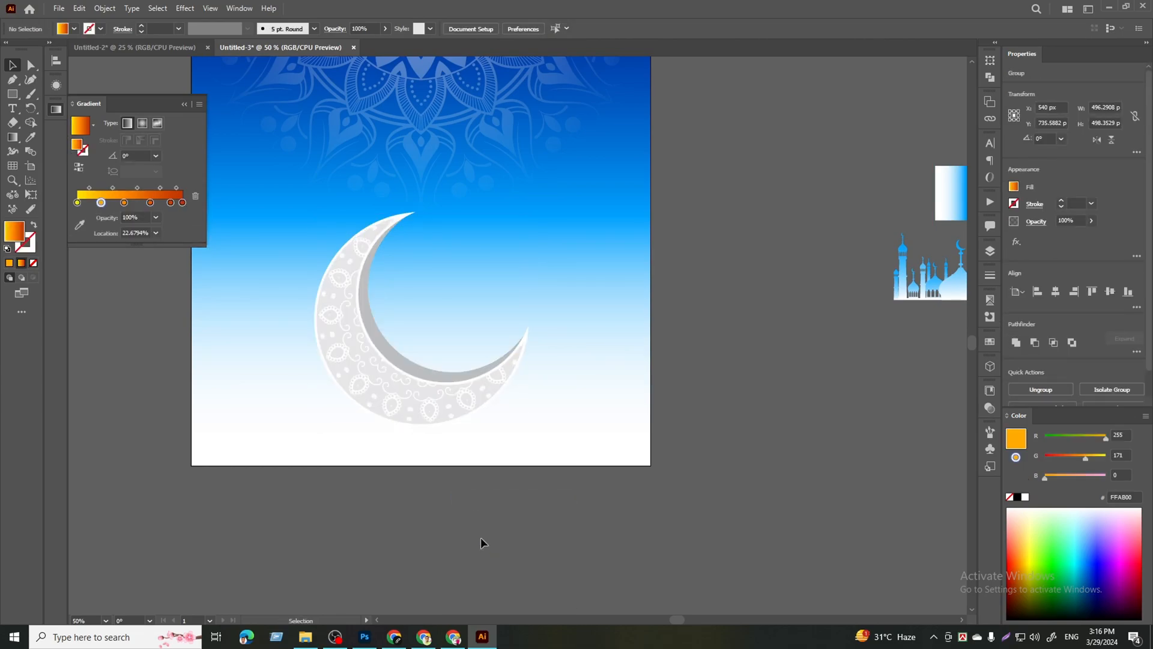
- Place the orange gradient swatch below the artboard and fill the moon's patterned crescent body with its sampled gradient
left_click_drag(906, 230, 501, 457)
scroll(502, 458, "down", 3)
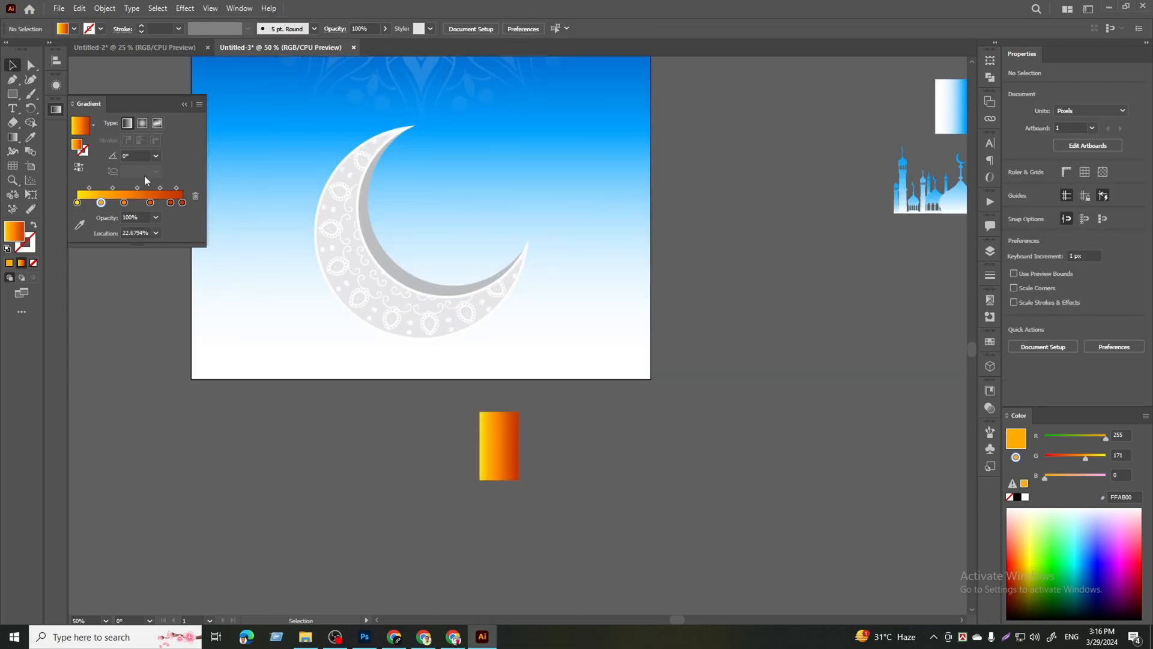
double_click(338, 286)
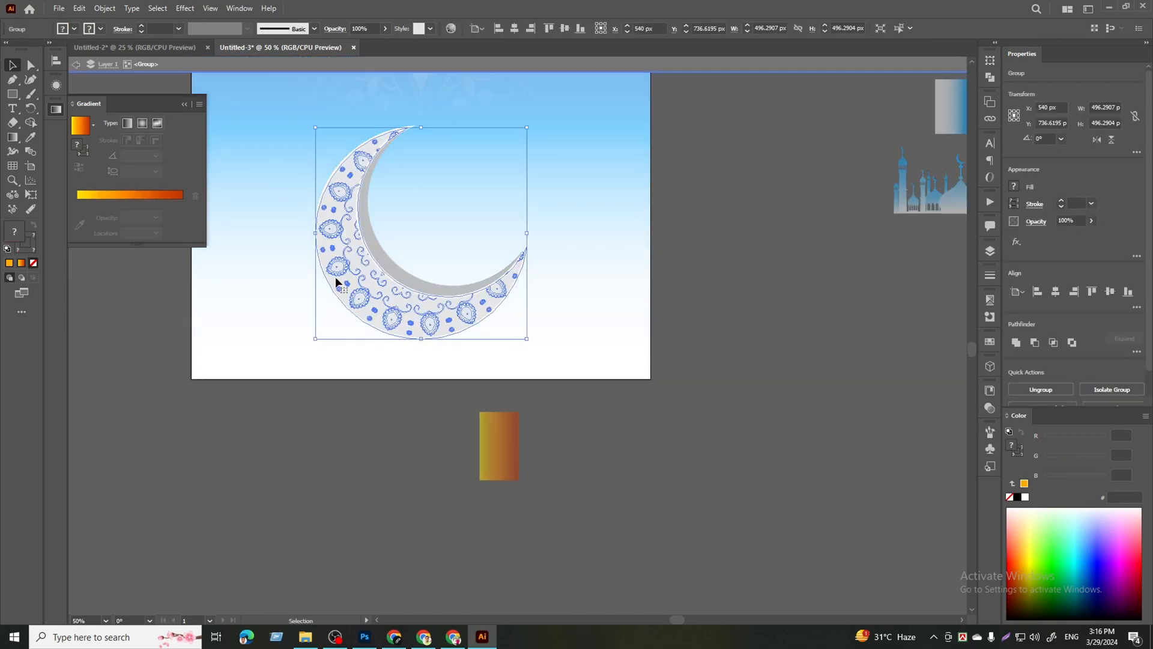
left_click(337, 277)
left_click(32, 137)
left_click(505, 436)
- Run the crescent body's gradient from its upper tip to just below its lower edge, with yellow at about 4.7% and light orange at about 24.4%
left_click(12, 64)
left_click(159, 139)
left_click_drag(376, 128, 407, 329)
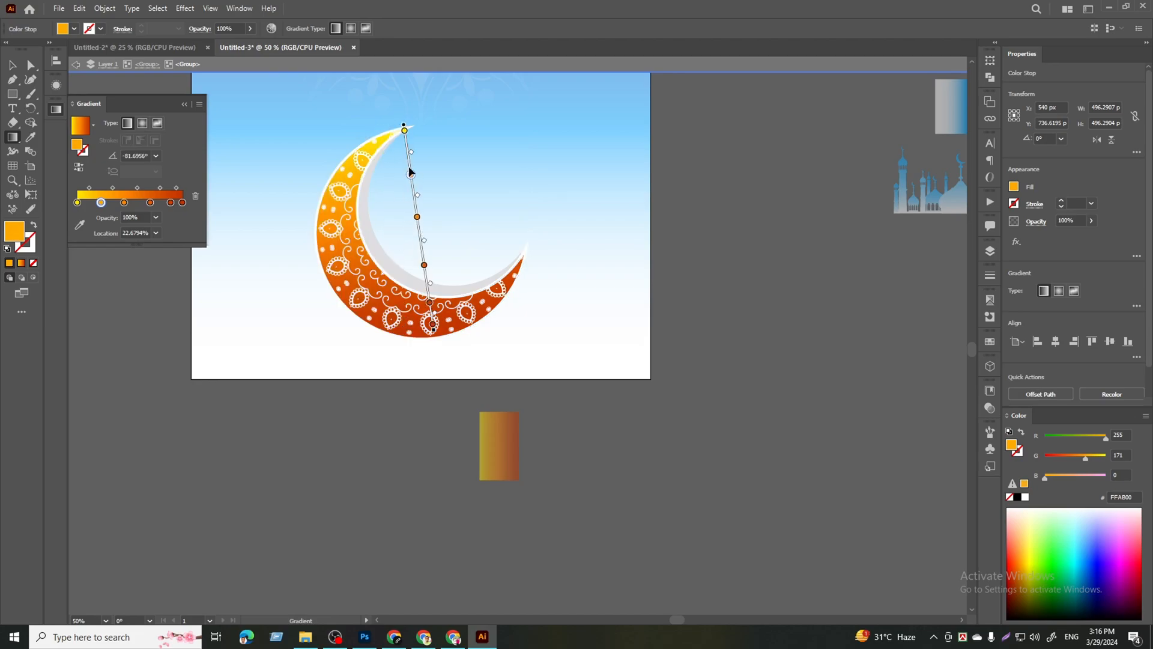
left_click_drag(405, 131, 409, 156)
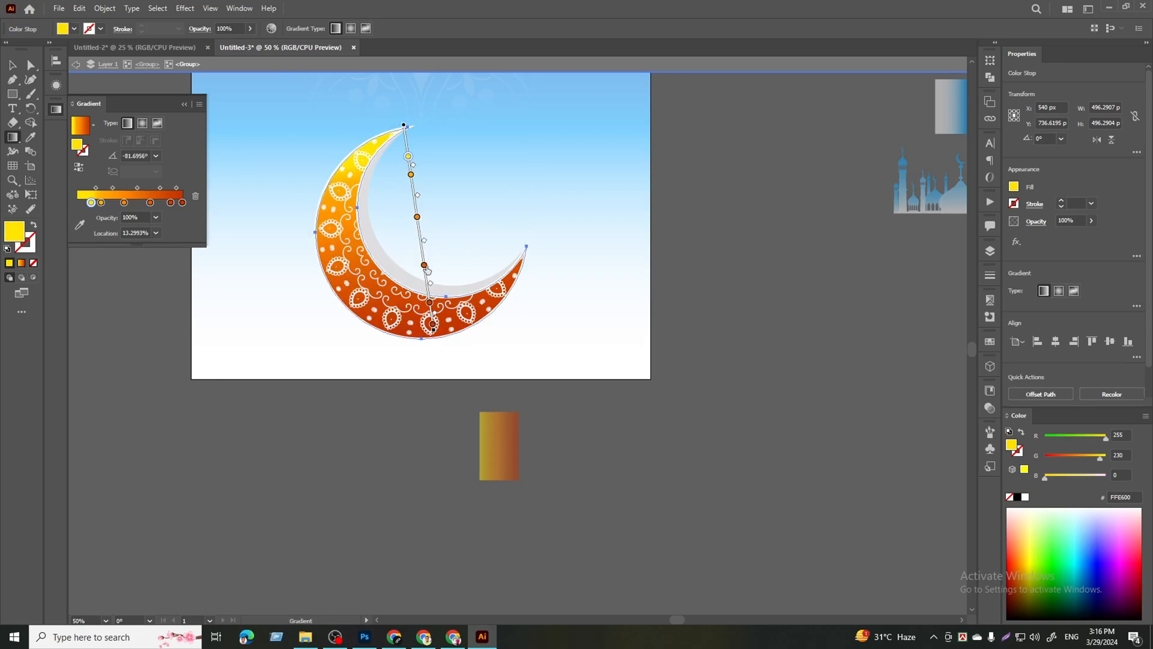
left_click_drag(437, 337, 439, 360)
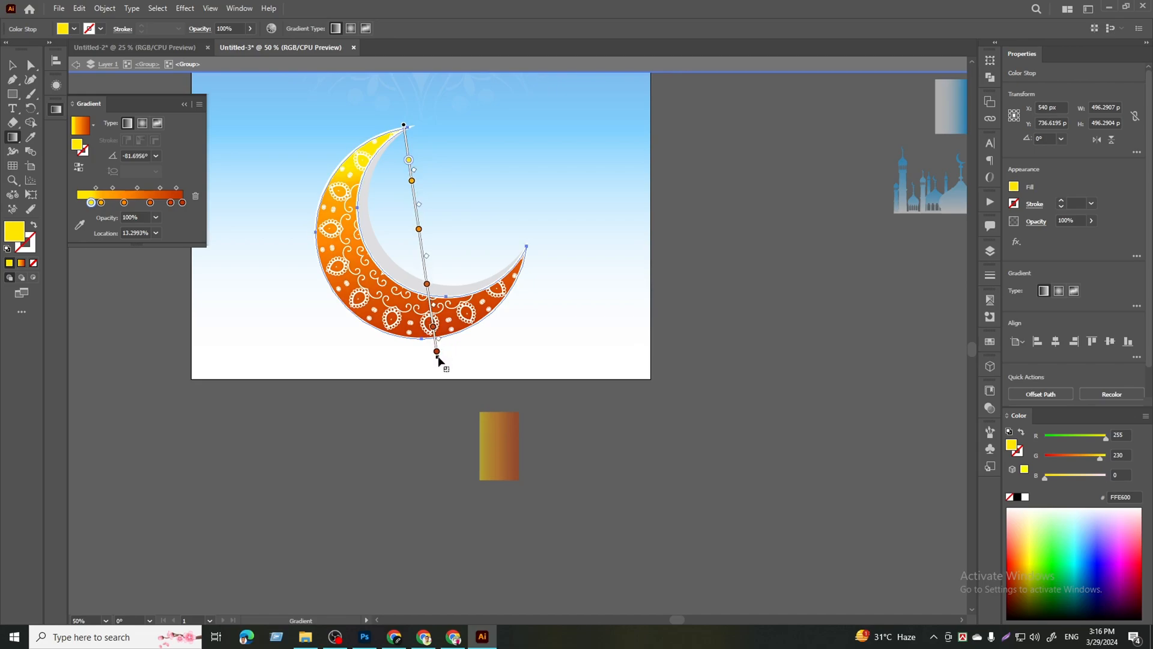
left_click_drag(409, 157, 406, 140)
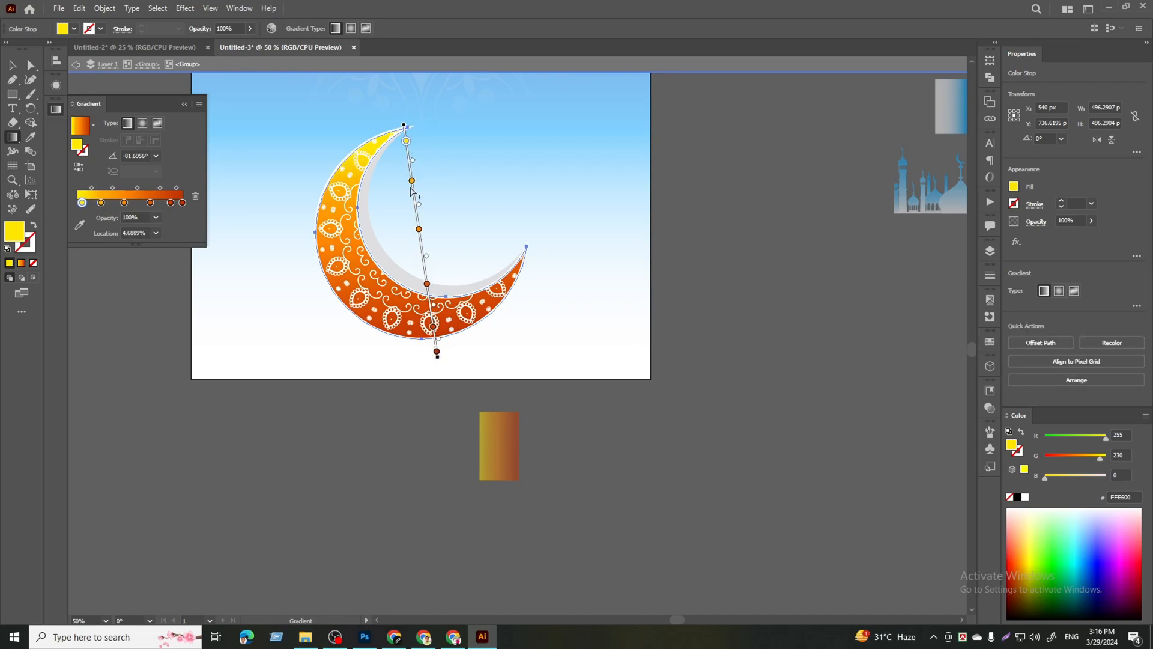
left_click_drag(418, 229, 419, 232)
left_click_drag(412, 180, 412, 184)
left_click(12, 69)
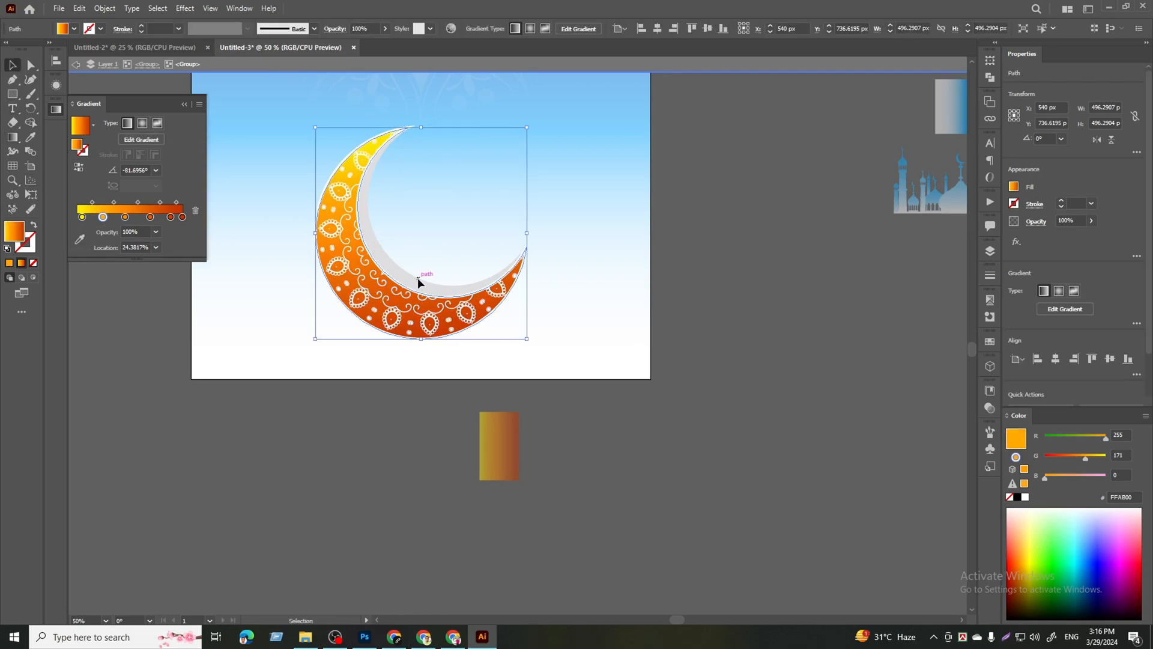
- Give the moon's grey inner crescent the orange gradient, remove the lightest stops, and start it with FF8700 at 0% and CB3E00 at about 70%
left_click(417, 277)
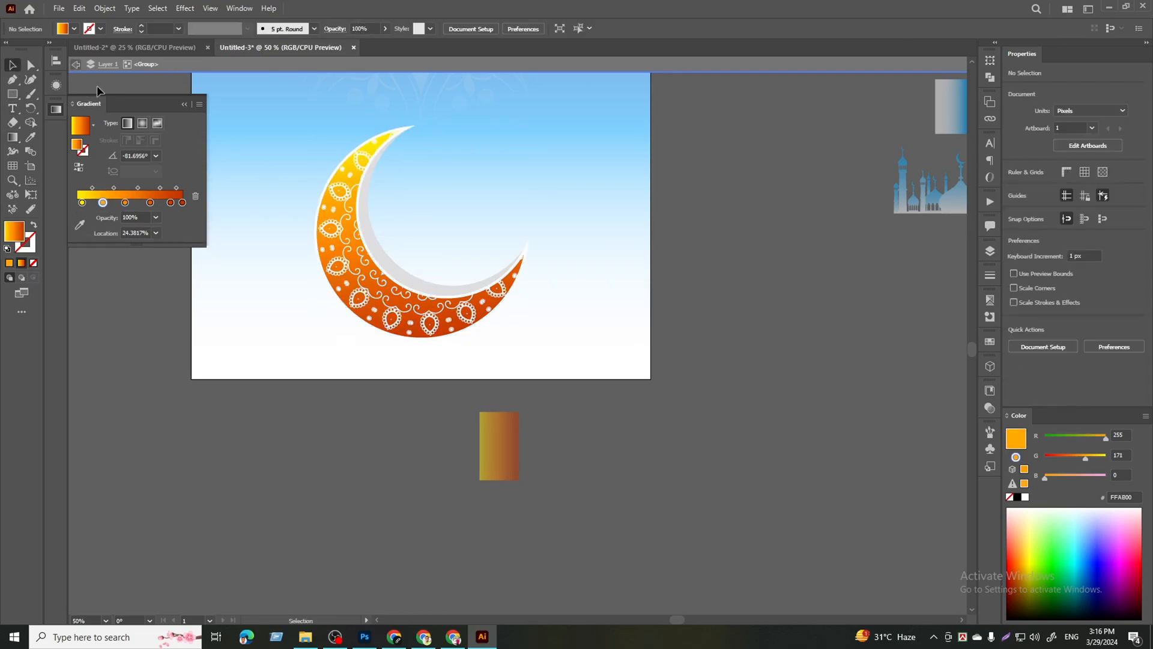
left_click(416, 279)
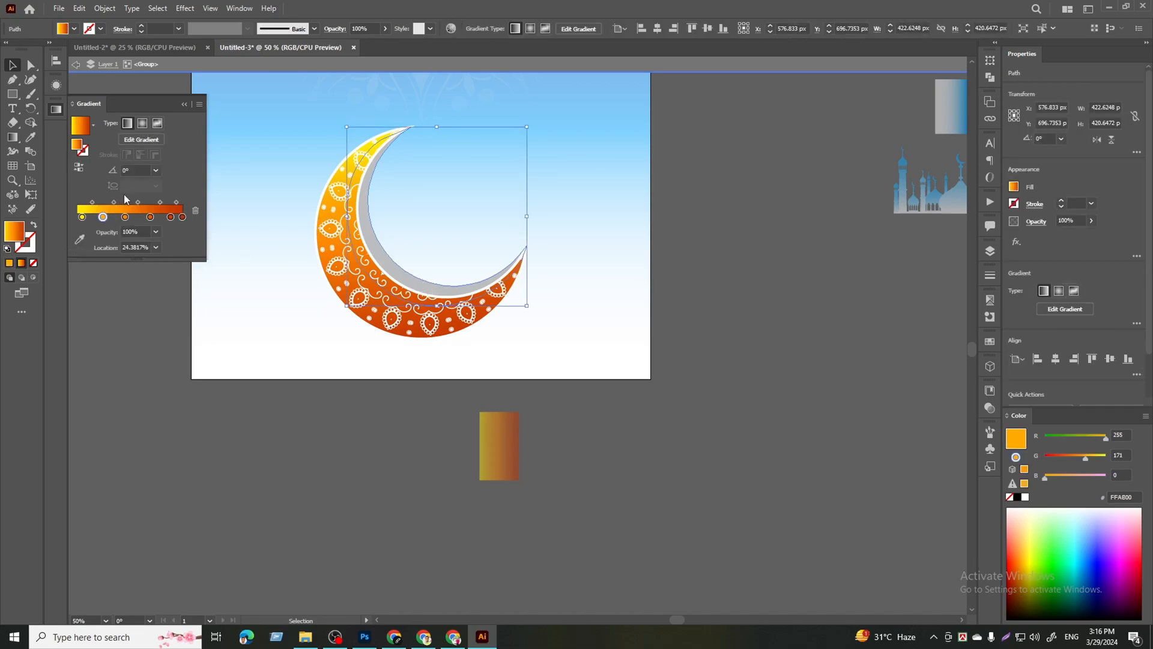
left_click(195, 210)
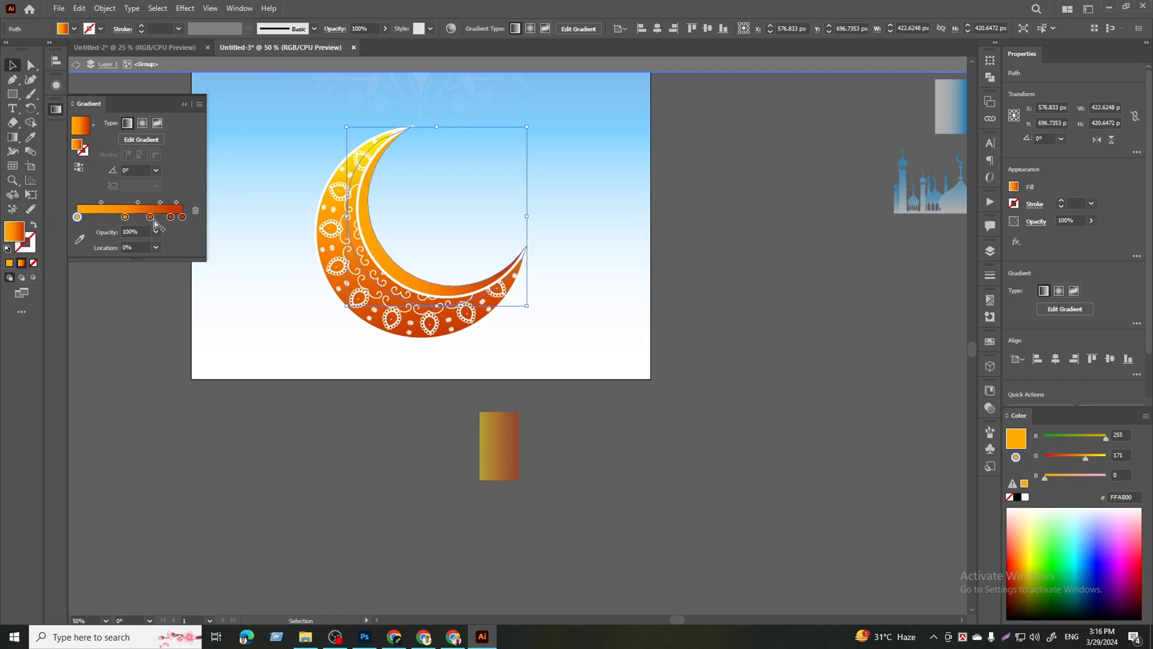
left_click(196, 211)
left_click_drag(125, 217, 77, 218)
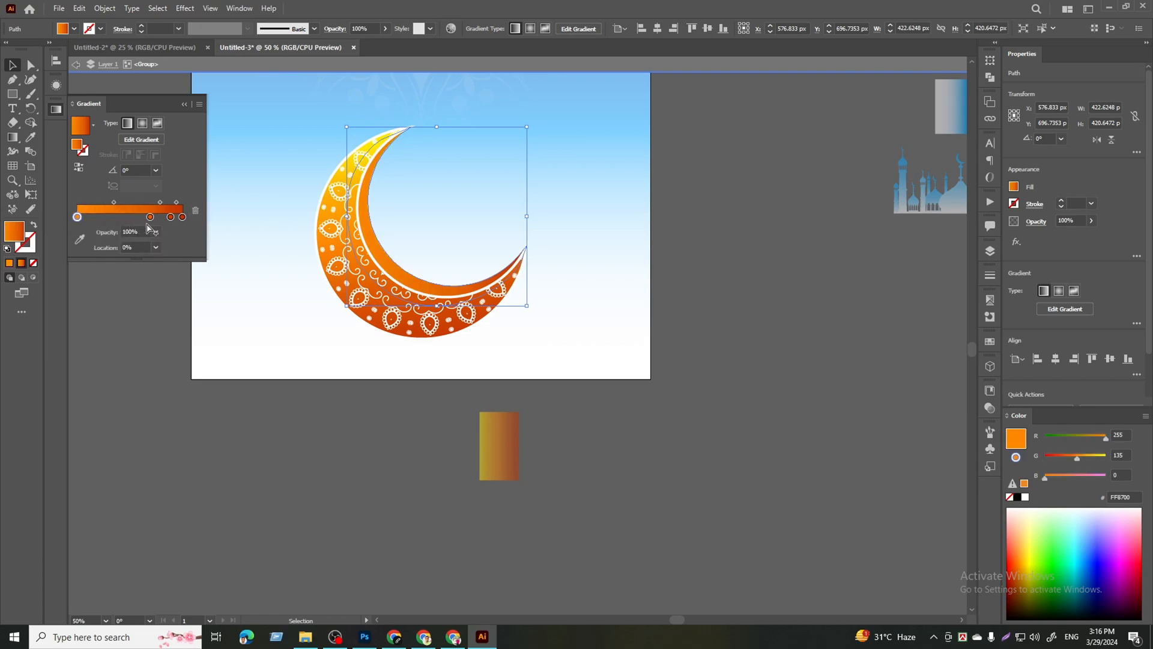
mouse_move(150, 221)
left_mouse_down()
mouse_move(115, 222)
mouse_move(152, 221)
left_mouse_up()
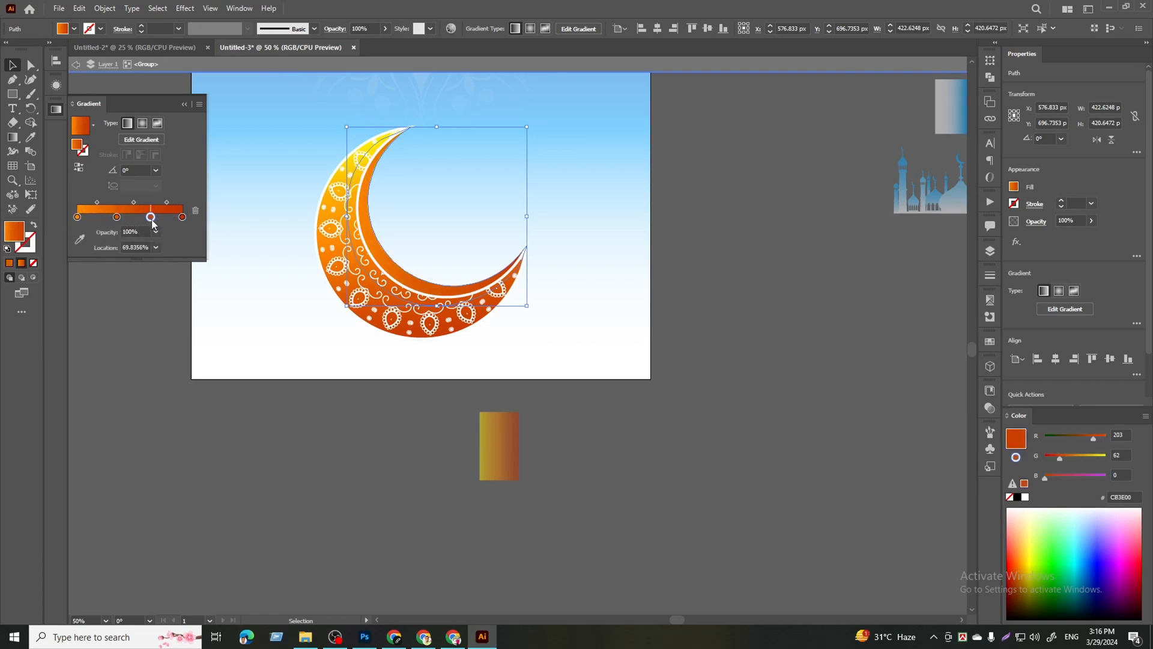
- Change the end colour stop of the inner crescent's gradient to dark red-brown, RGB 155, 36, 0
left_click(81, 240)
double_click(15, 231)
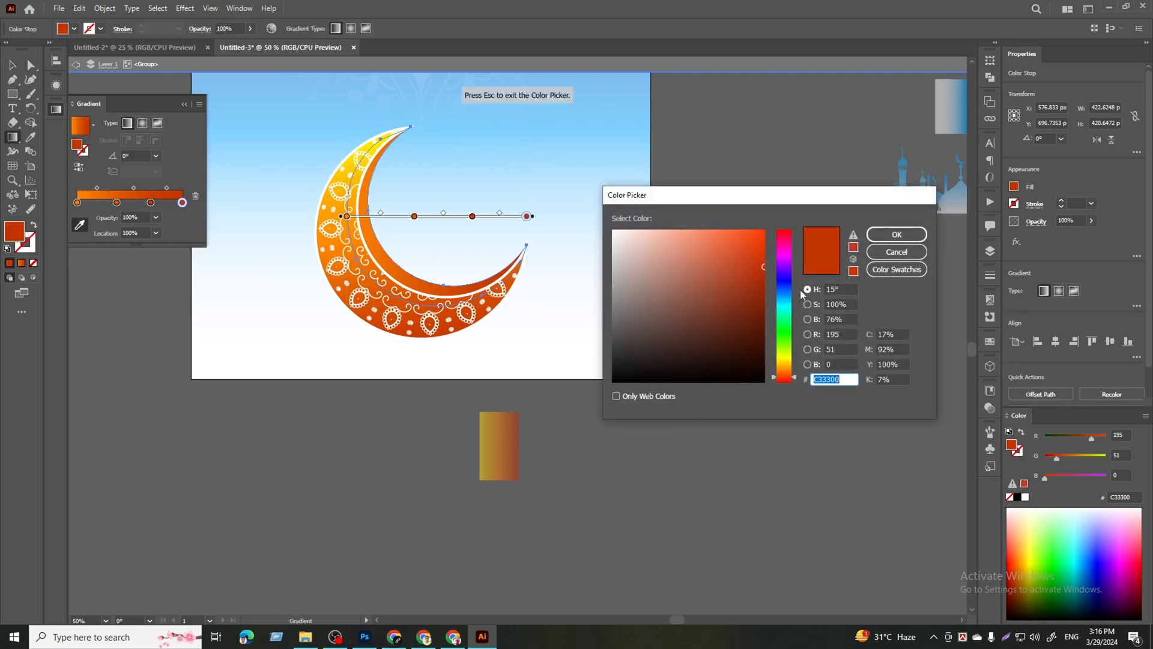
left_click_drag(754, 279, 772, 297)
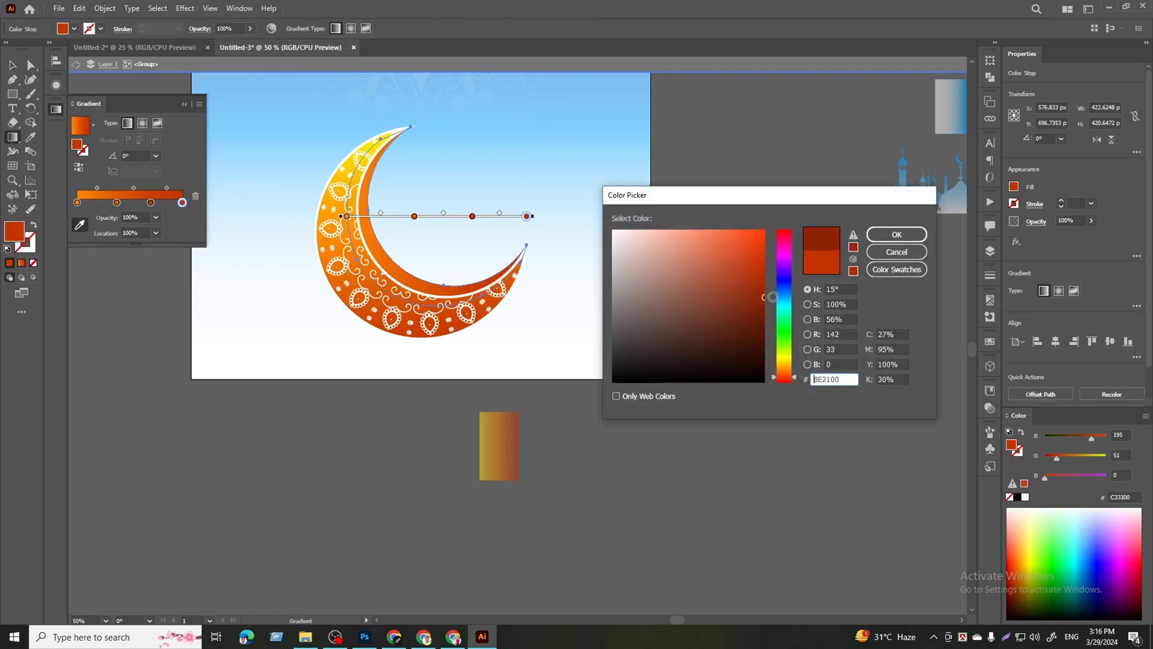
left_click(882, 233)
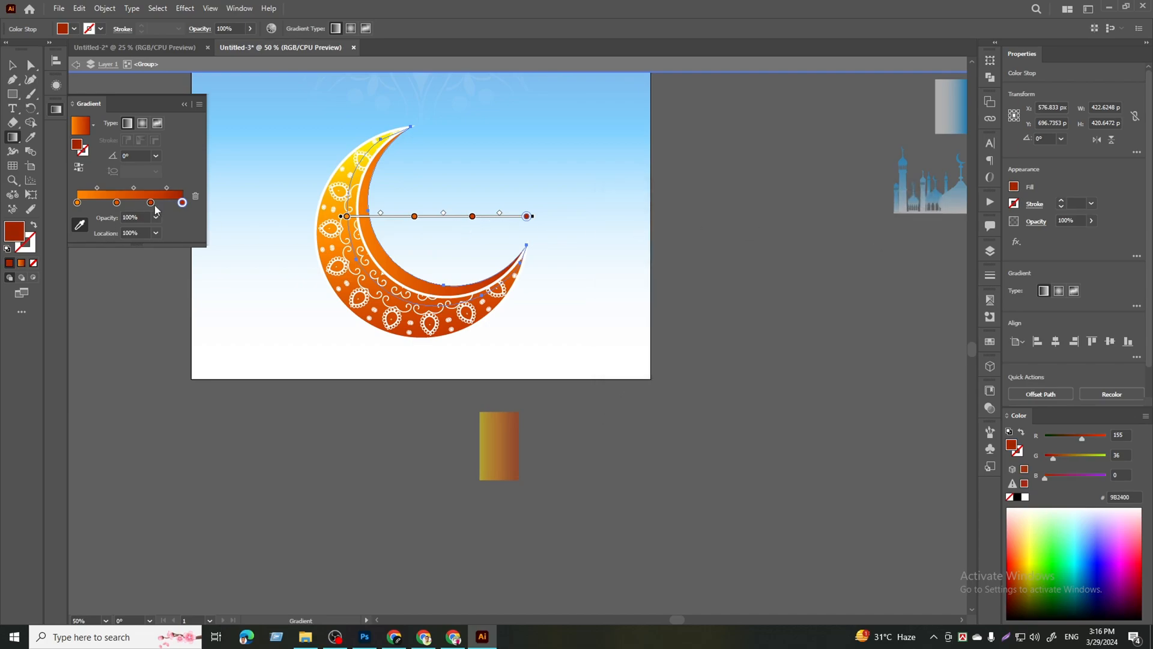
- Delete the inner crescent gradient's lightest orange stop, position the CB3E00 stop at about 39.7%, and leave the moon's isolated group
left_click_drag(151, 202, 132, 202)
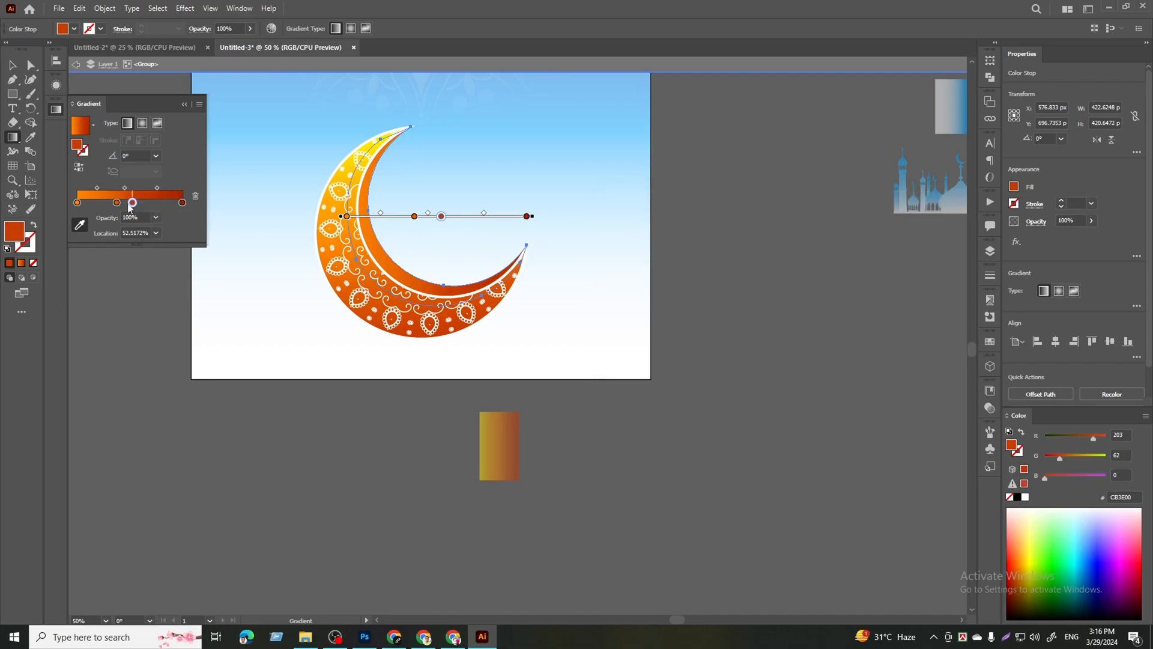
left_click(76, 203)
left_click(195, 195)
mouse_move(116, 203)
left_mouse_down()
mouse_move(76, 203)
mouse_move(119, 203)
left_mouse_up()
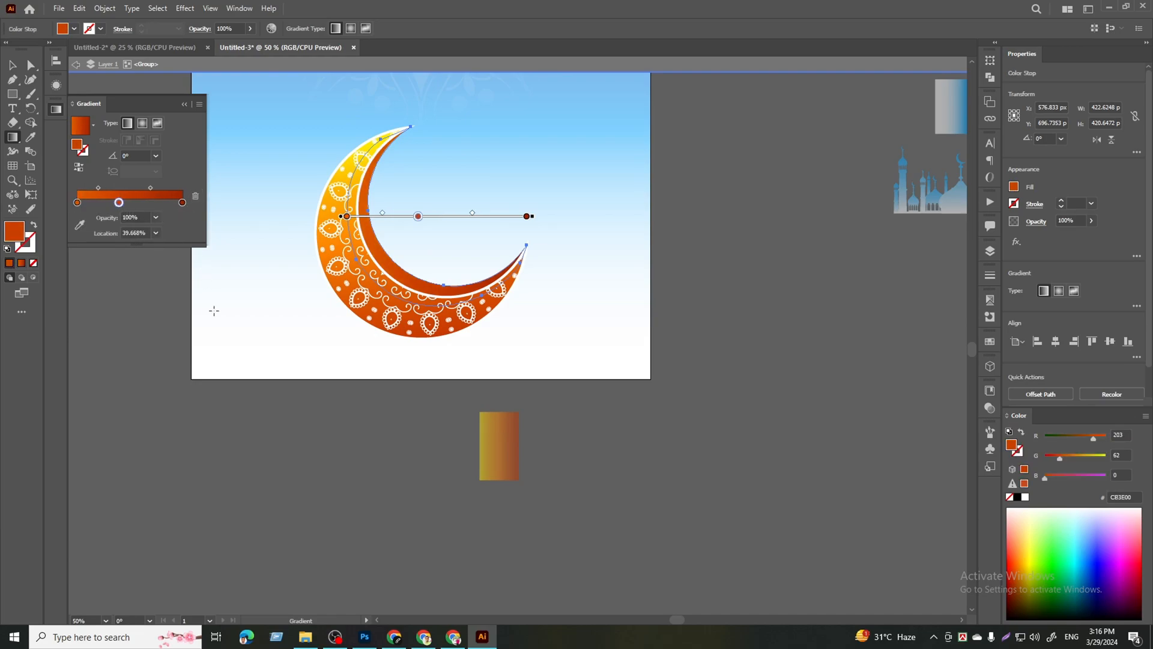
left_click(12, 63)
double_click(704, 422)
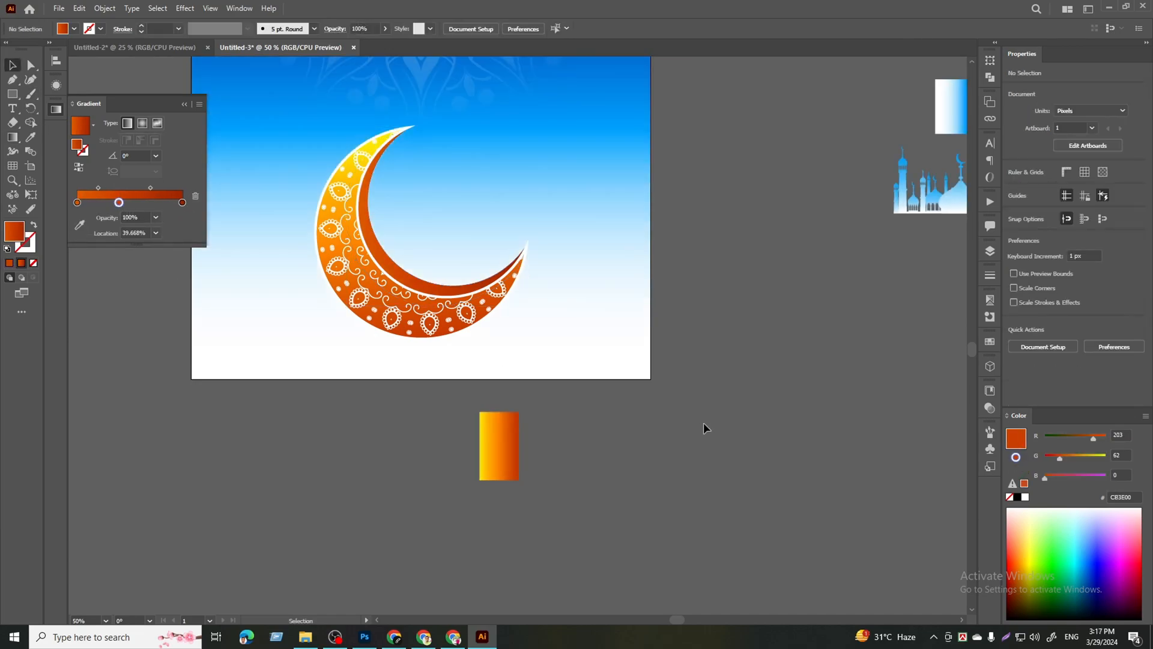
- Draw a flat ellipse about 497 x 51 px just beneath the moon near the artboard's lower edge
scroll(700, 419, "down", 2)
left_click_drag(729, 412, 736, 382)
scroll(628, 359, "up", 4)
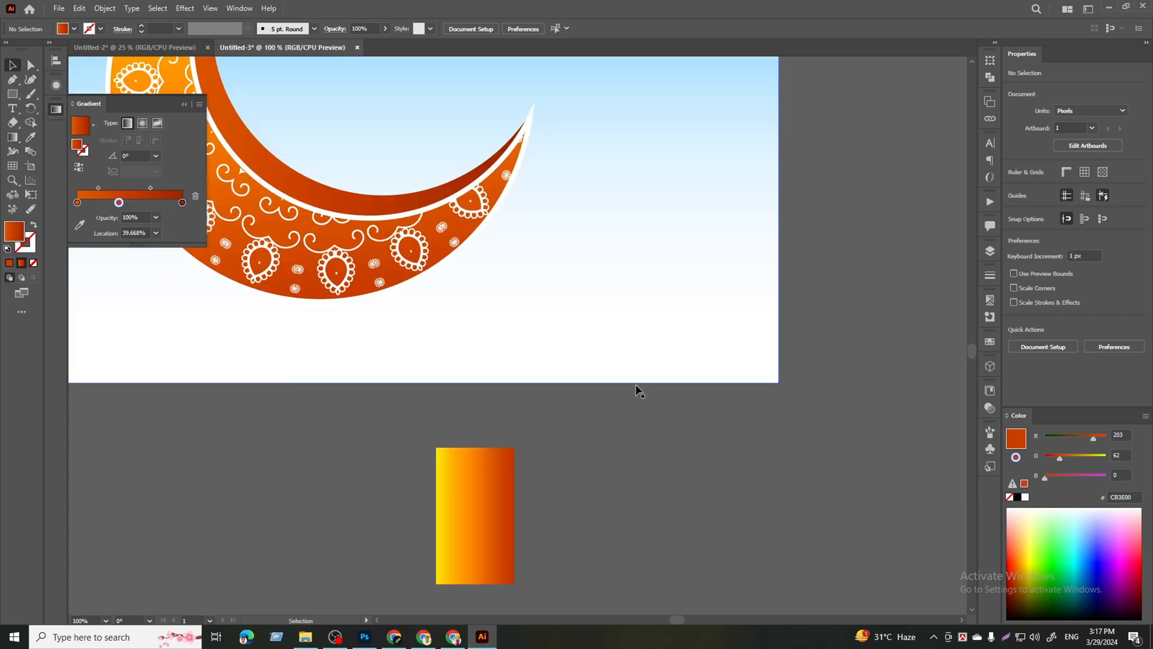
left_click_drag(13, 96, 50, 110)
scroll(610, 292, "down", 2)
left_click_drag(409, 304, 621, 326)
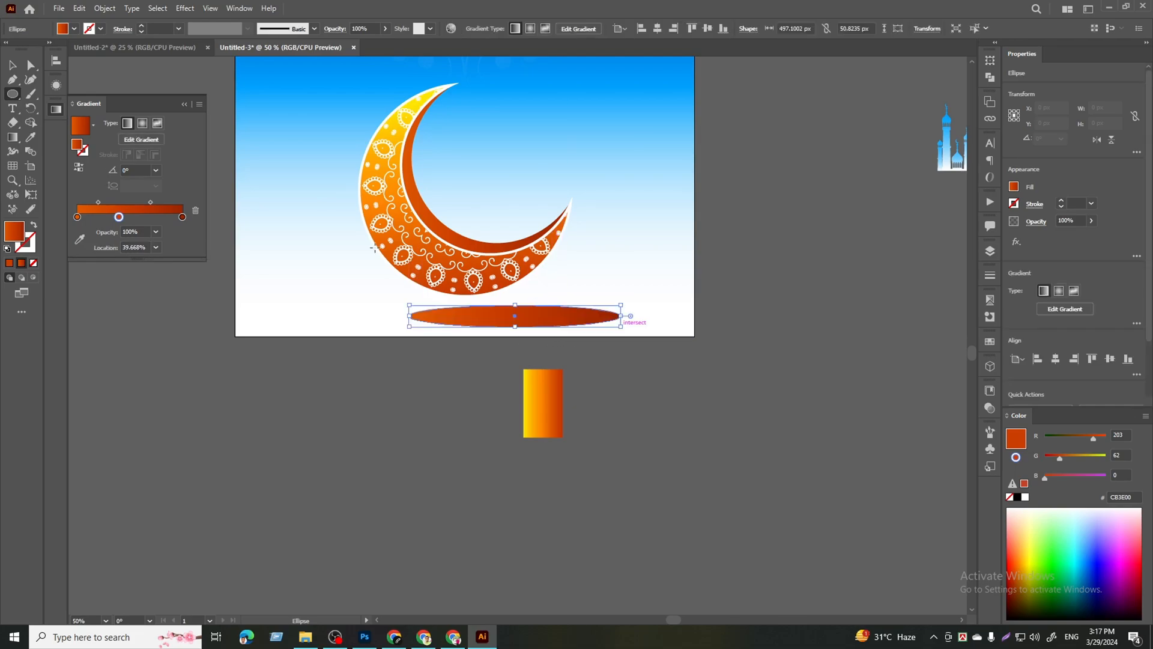
- Fill the ellipse with the White, Black gradient preset and make it radial
left_click(92, 126)
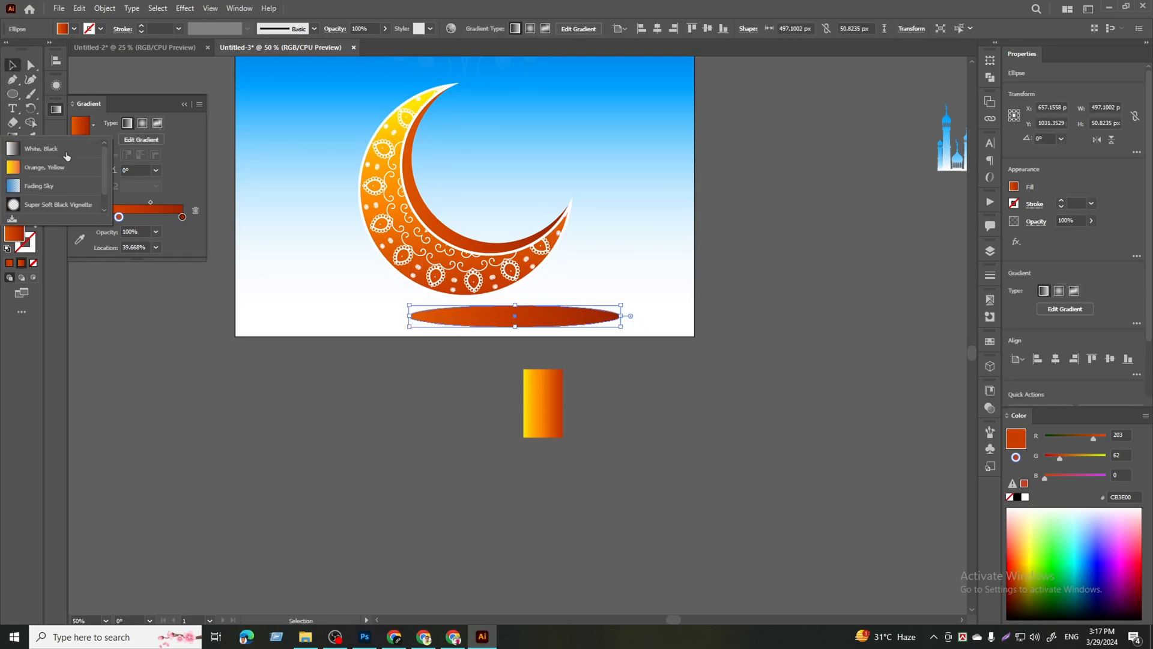
left_click(67, 156)
left_click(142, 124)
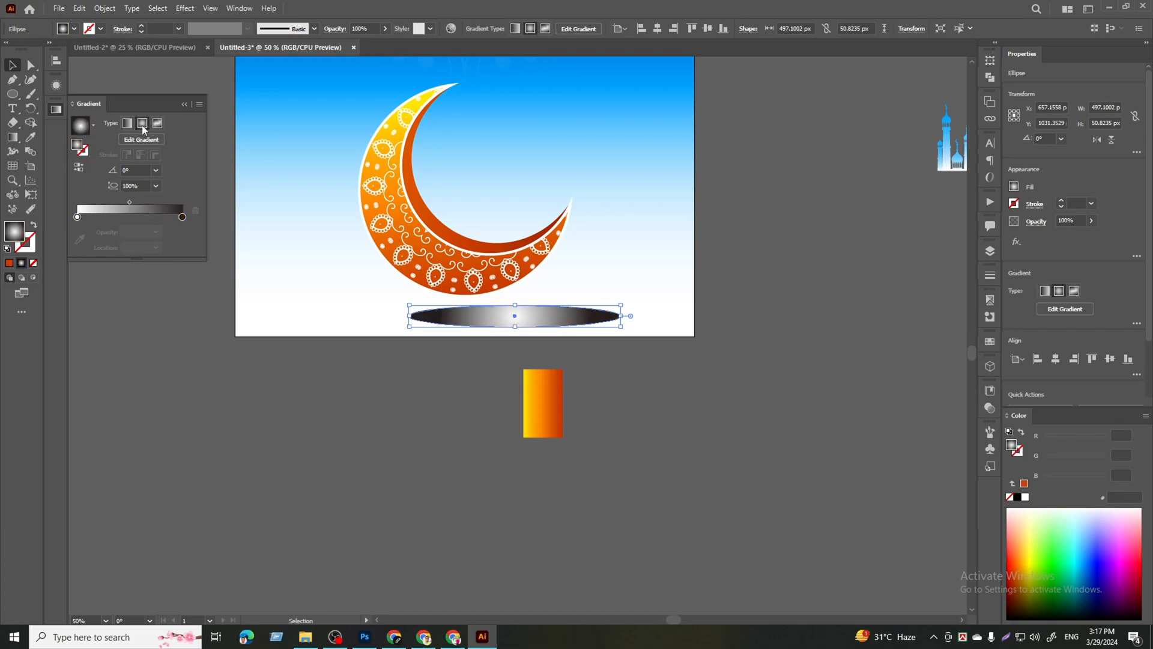
- Flatten the ellipse's radial gradient to an aspect ratio of about 8.9% and stretch it out to the ellipse's ends
left_click(147, 142)
scroll(547, 315, "up", 2)
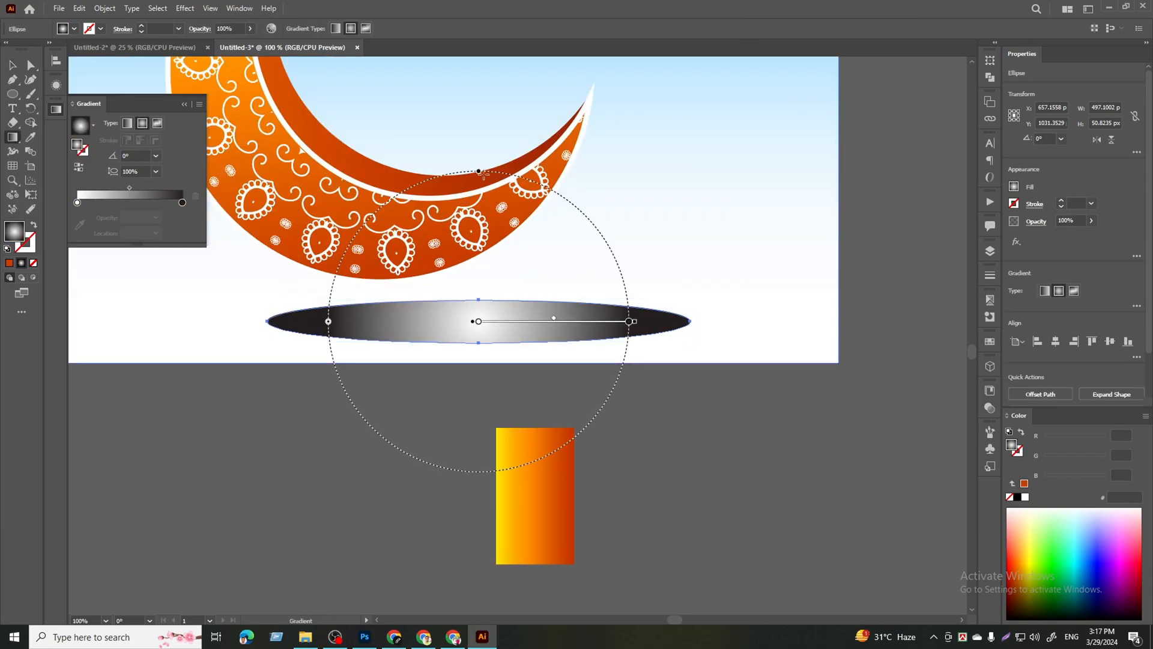
left_click_drag(478, 174, 484, 313)
left_click_drag(645, 323, 677, 322)
left_click_drag(478, 309, 478, 299)
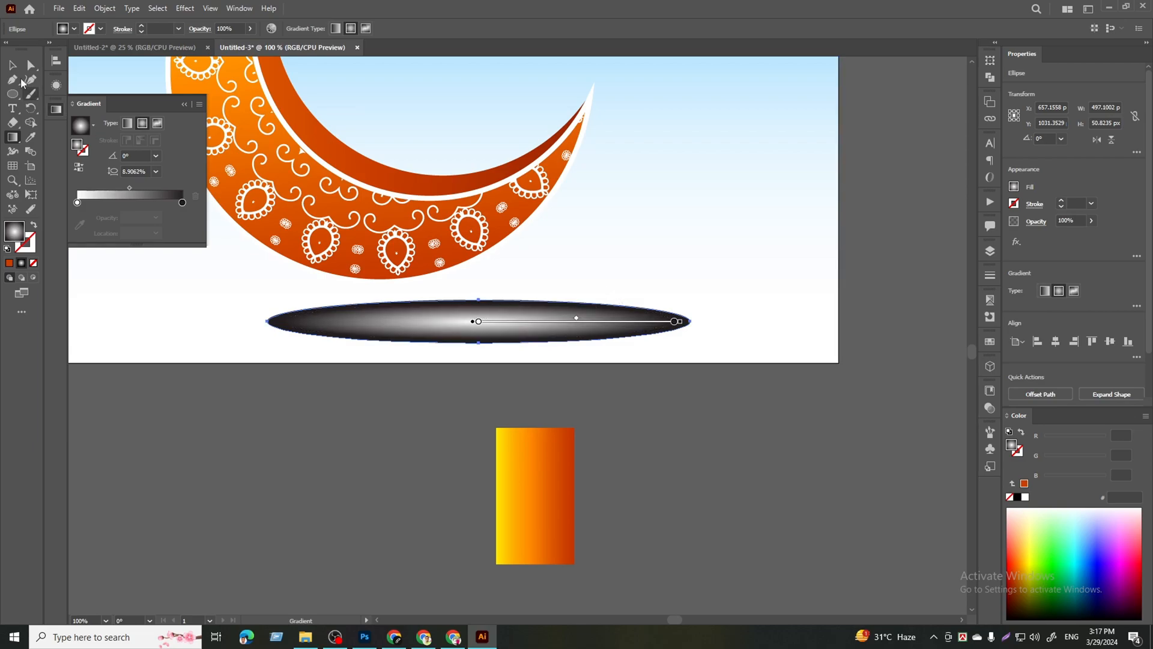
- Reverse the ellipse's radial gradient to a dark centre and set the ellipse's blending mode to Multiply
left_click(12, 65)
left_click(80, 168)
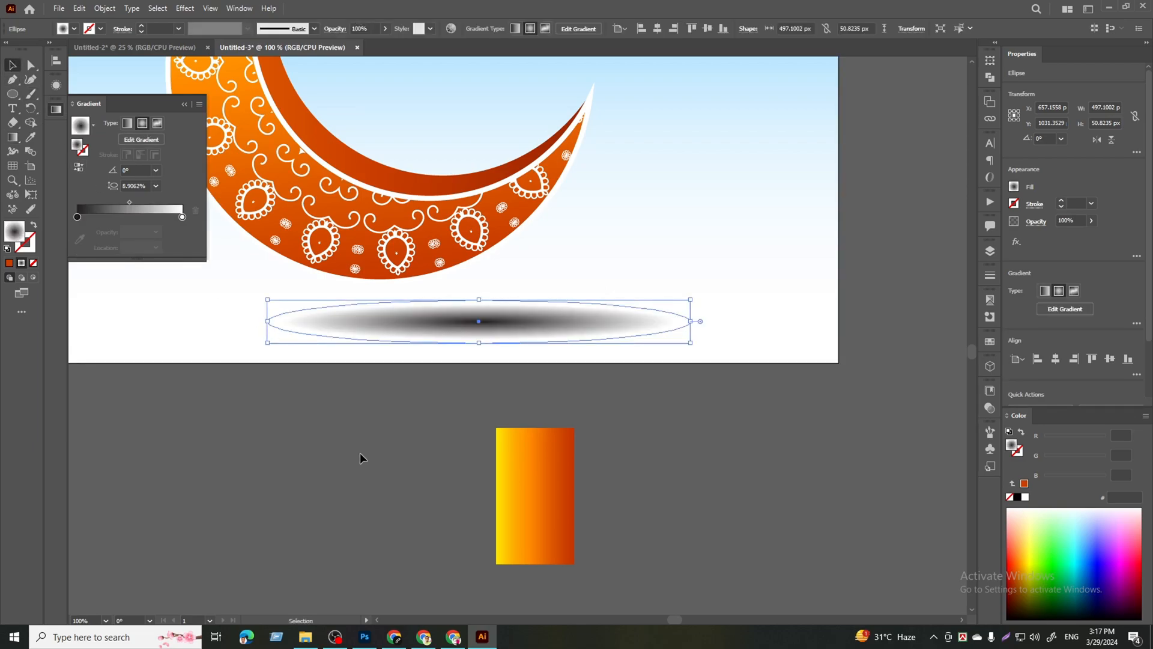
left_click(359, 452)
left_click(618, 323)
left_click(1042, 225)
left_click(960, 244)
left_click(945, 286)
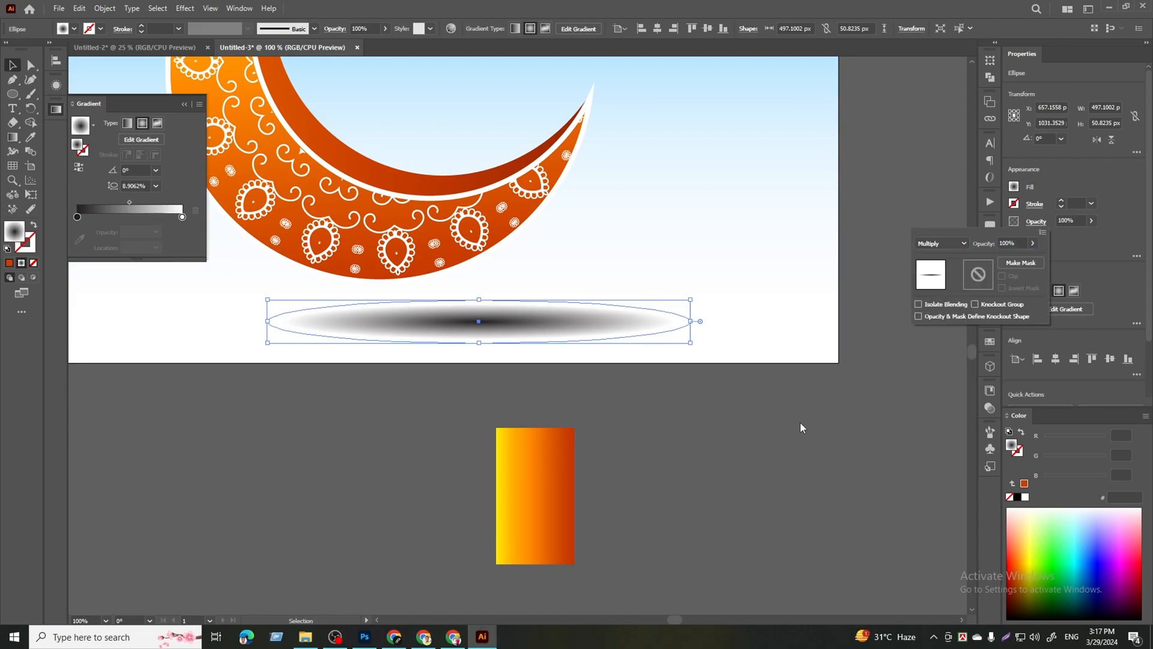
- Set the opacity of the ellipse gradient's outer white stop to 0%
left_click(183, 220)
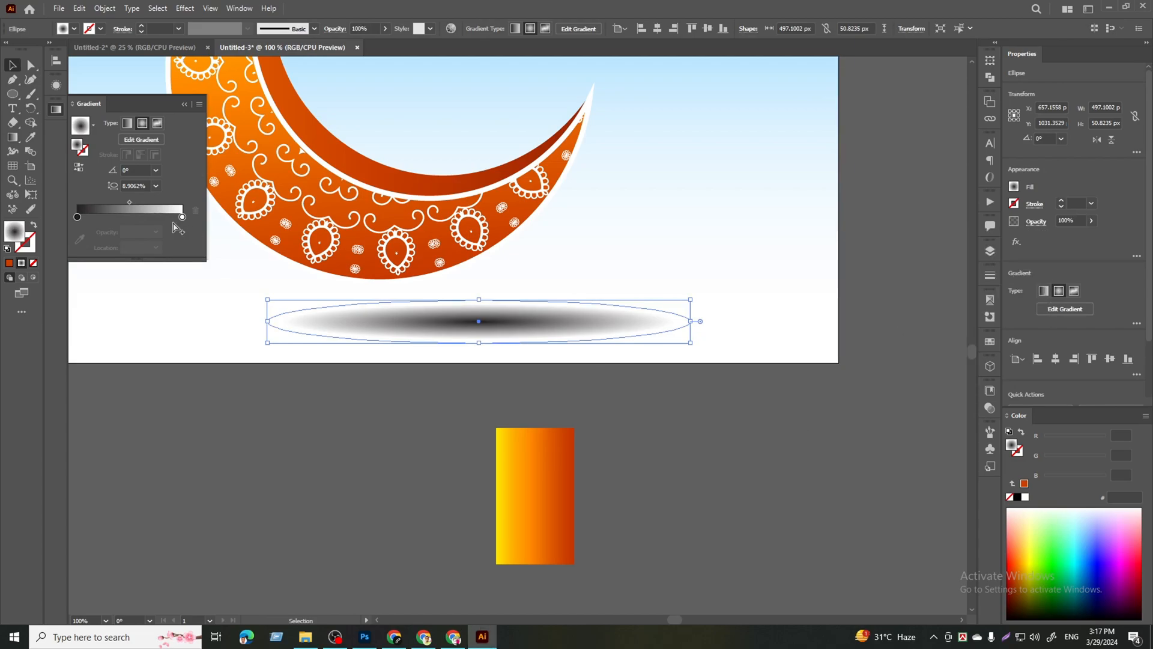
left_click(182, 221)
left_click(156, 232)
left_click(161, 376)
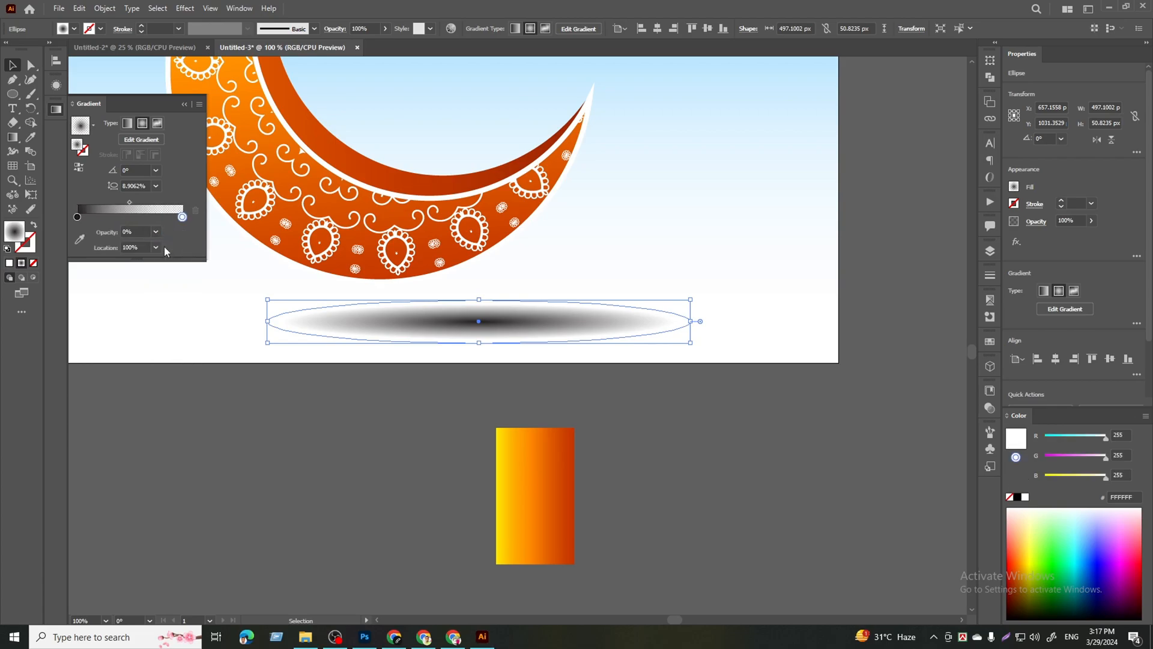
left_click(453, 433)
- Recolour the shadow gradient's centre stop to dark navy 0D132B
left_click(551, 318)
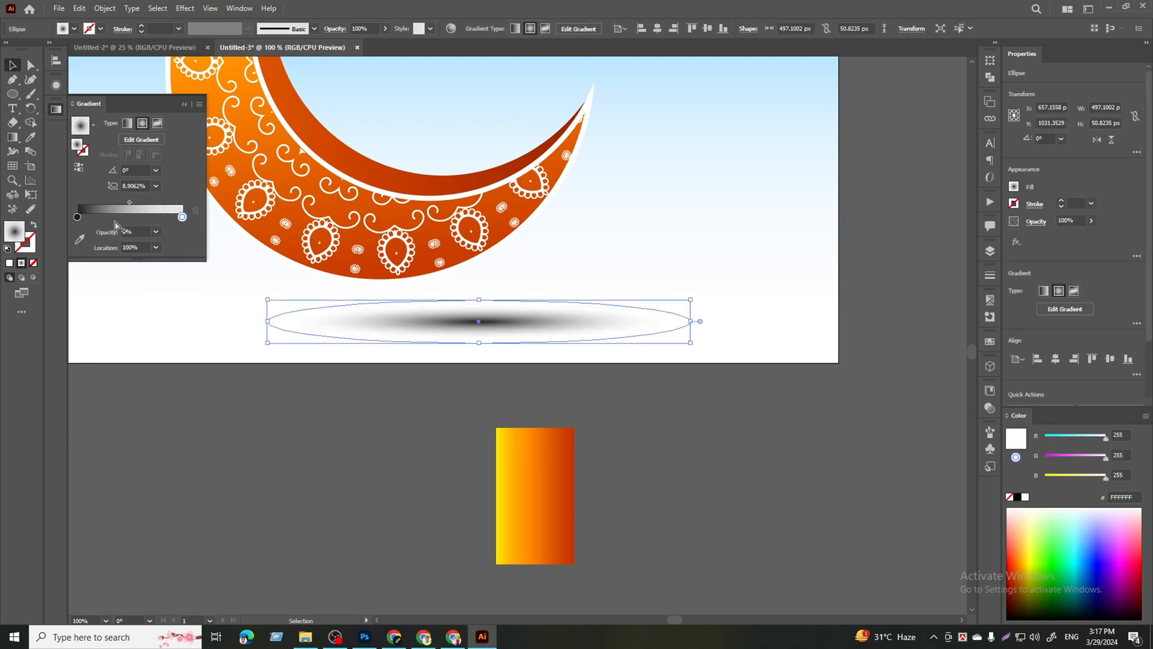
left_click(77, 217)
double_click(14, 231)
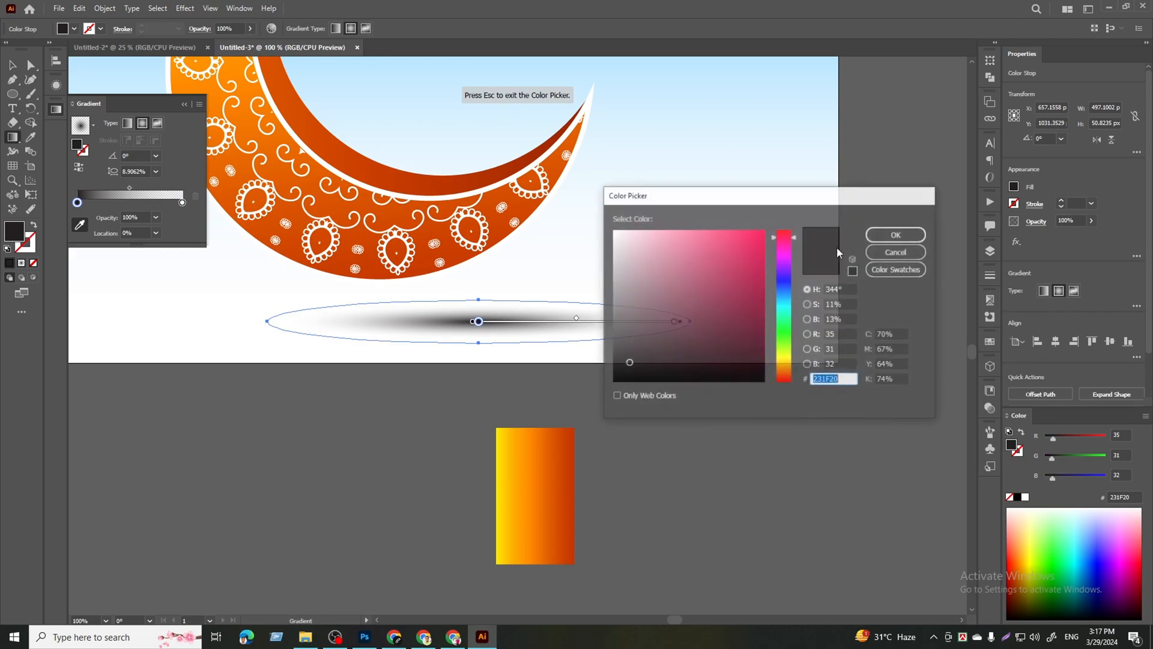
left_click(738, 361)
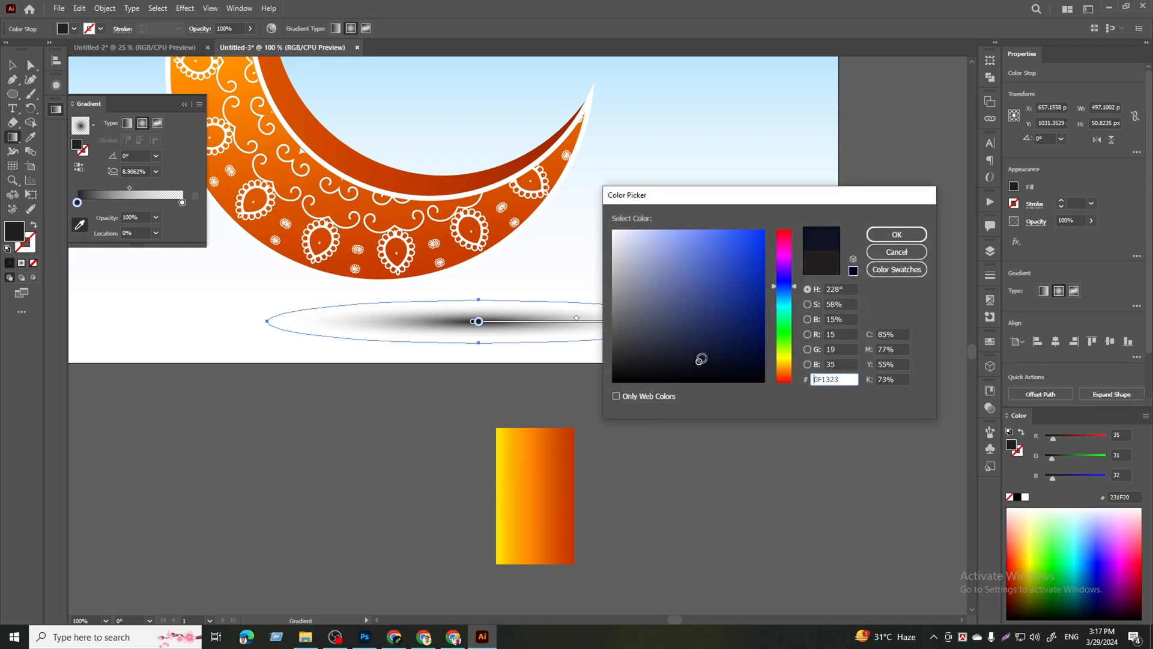
left_click(897, 236)
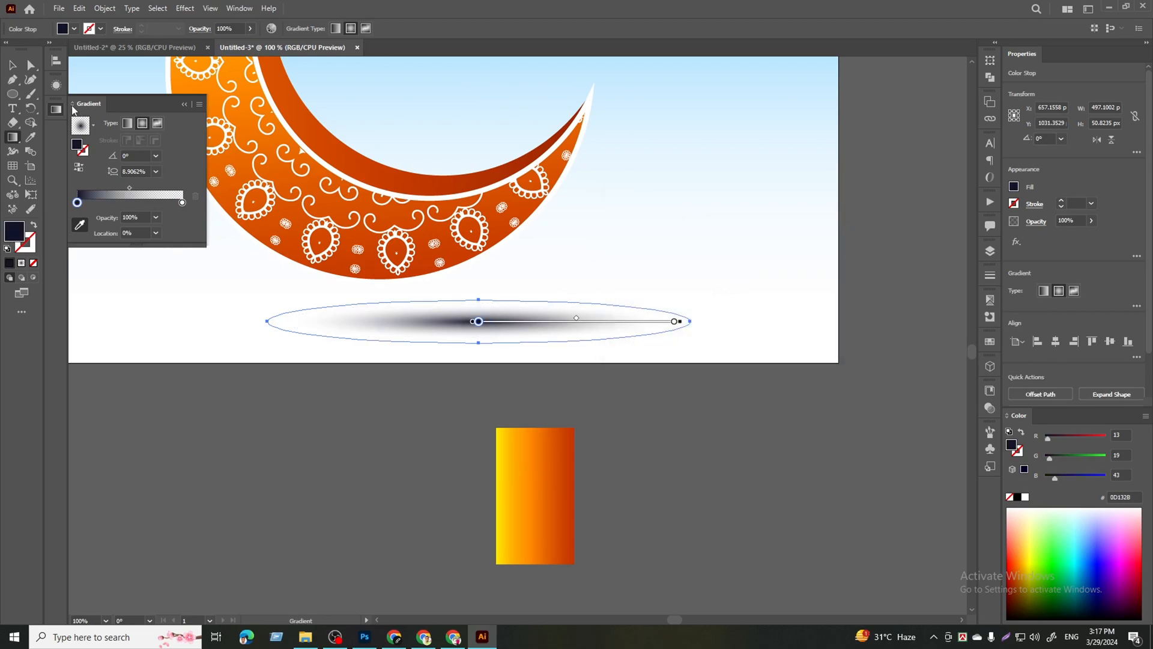
left_click(17, 68)
left_click(705, 430)
- Centre the shadow ellipse horizontally on the artboard and move it up against the moon's base
key("ctrl+minus")
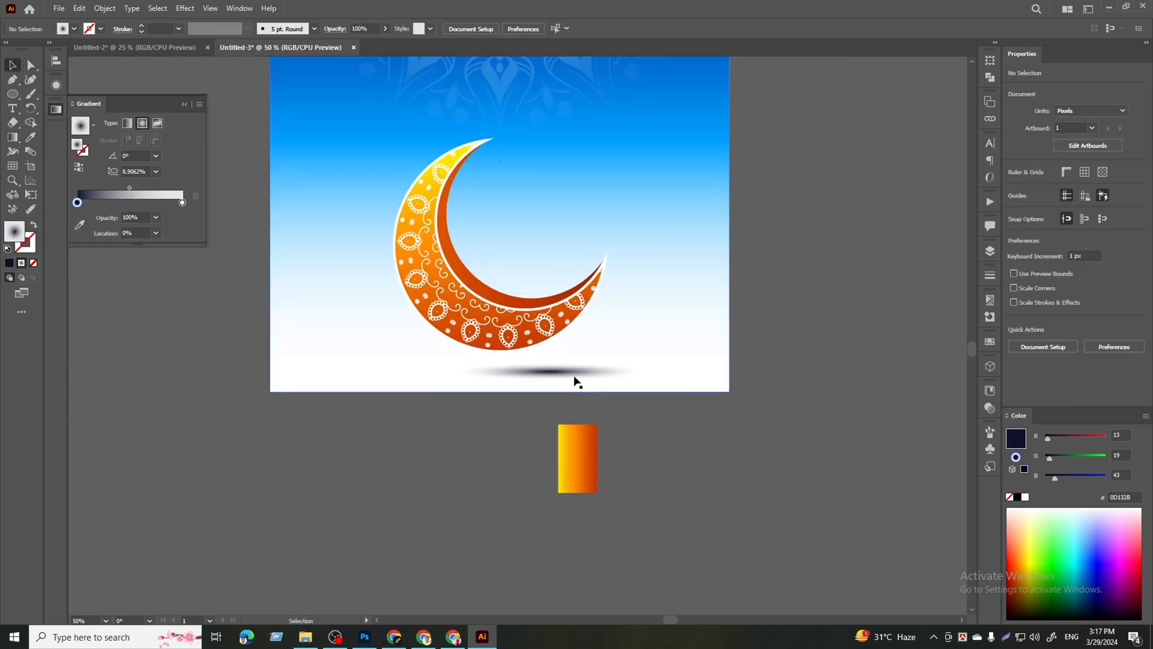
left_click(580, 377)
key("ctrl+equal")
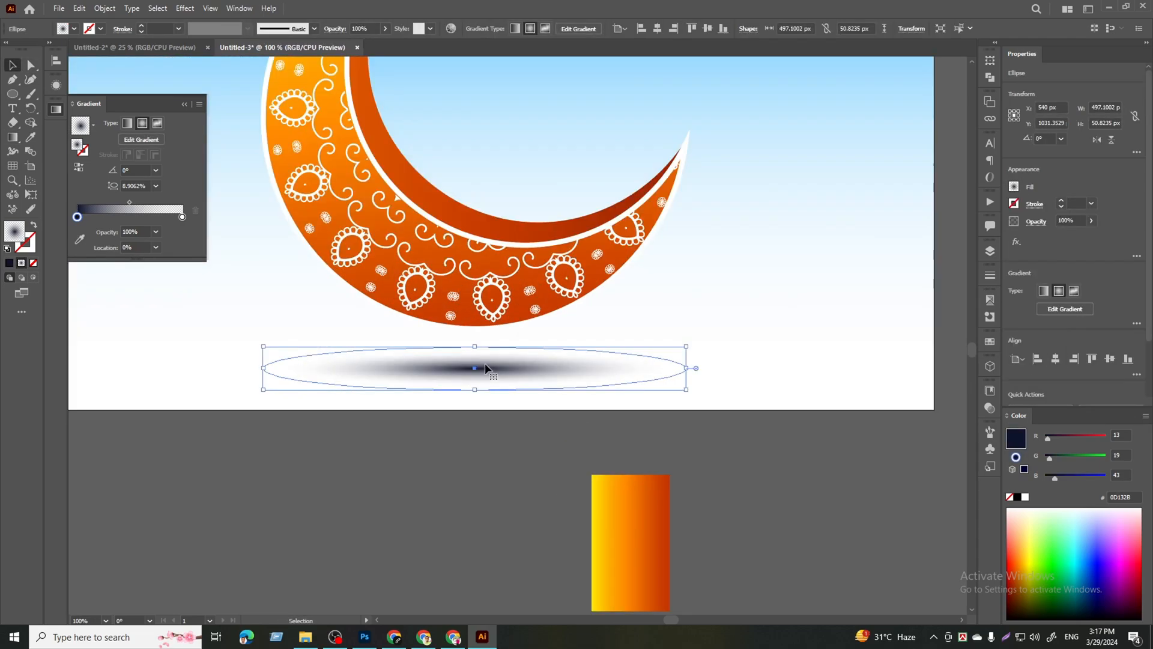
left_click_drag(484, 378, 484, 334)
left_click(481, 469)
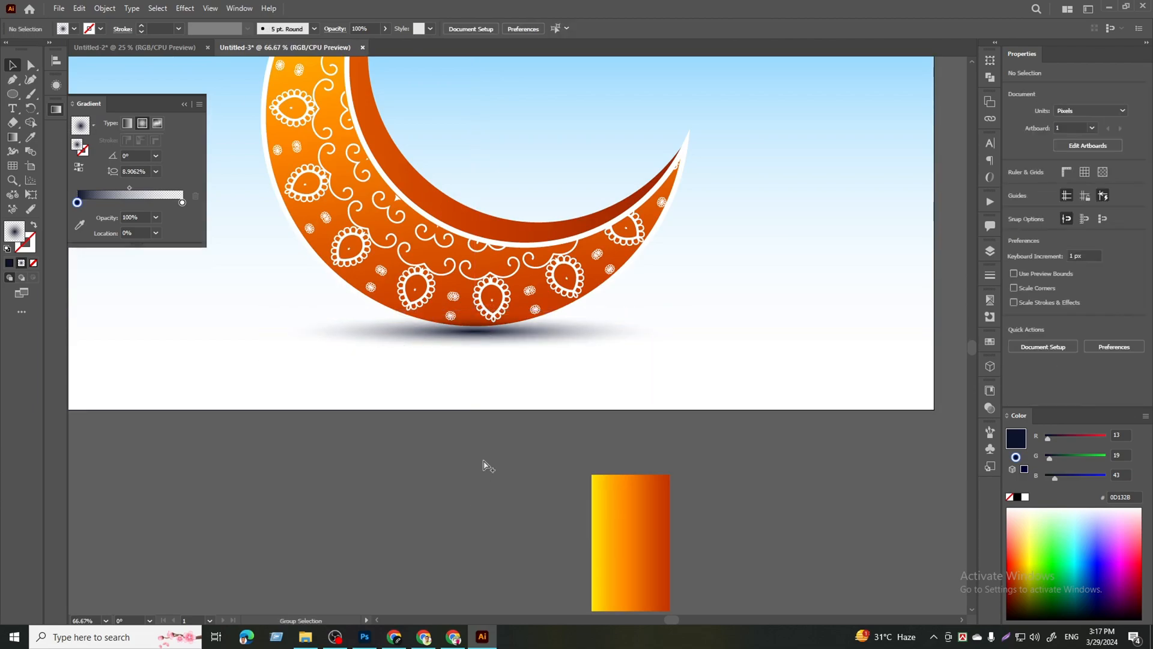
- Bring the moon group in front of its shadow ellipse
key("ctrl+minus")
left_click(461, 313)
right_click(461, 313)
mouse_move(563, 466)
left_click(630, 454)
right_click(462, 334)
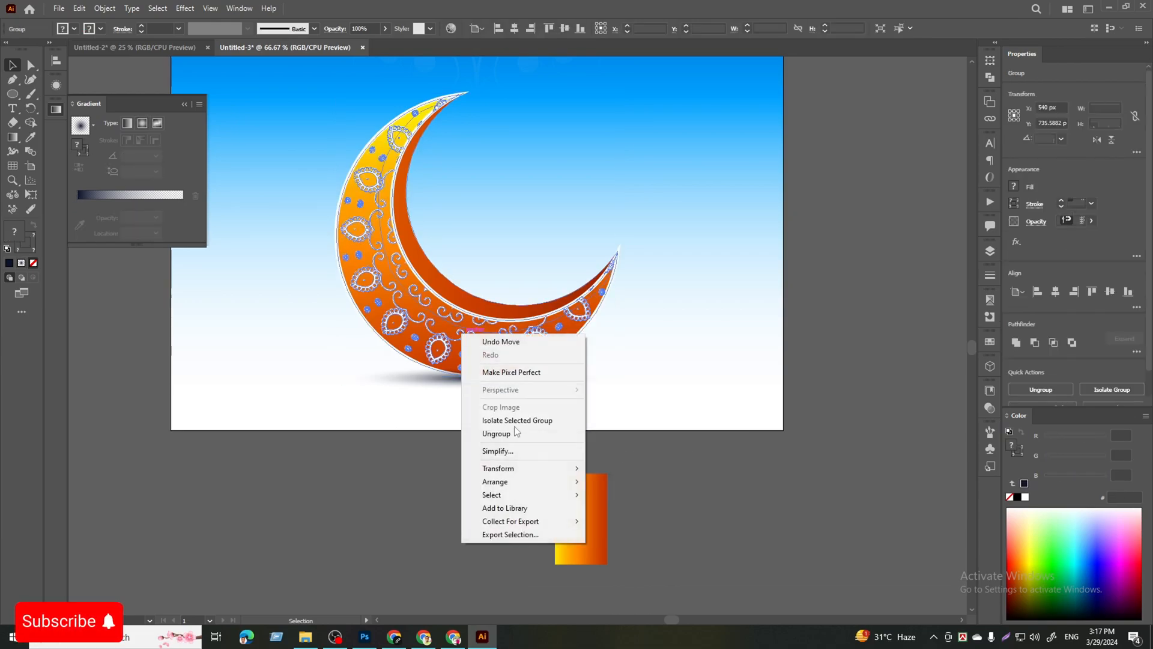
left_click(611, 494)
left_click(611, 450)
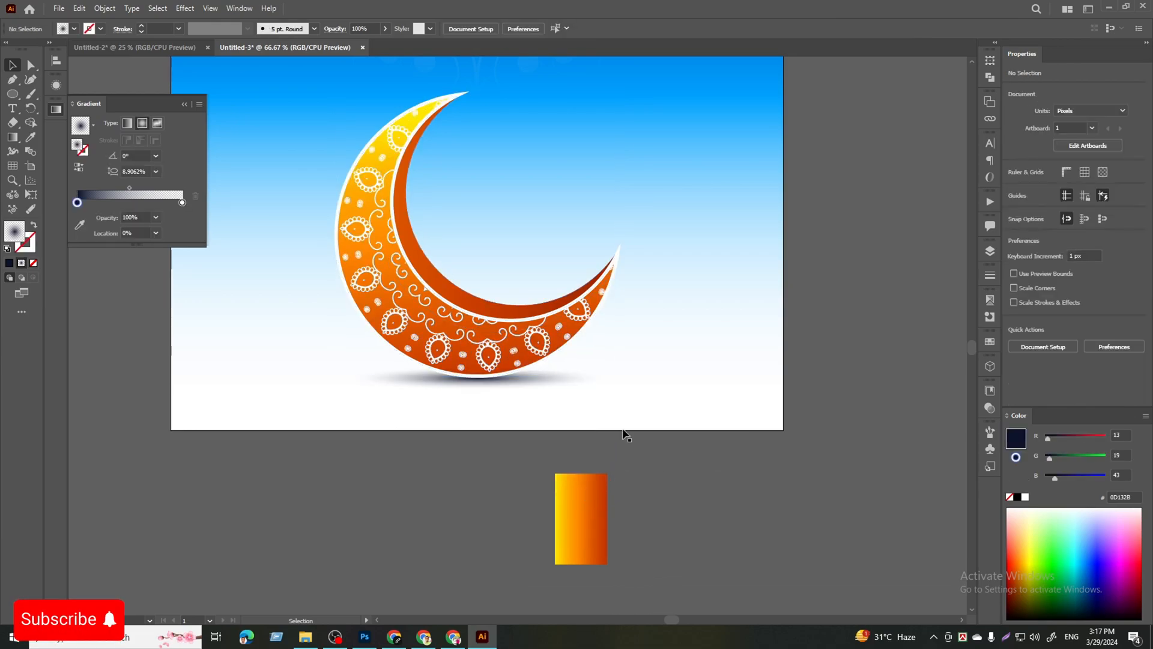
- Widen the shadow ellipse evenly on both sides of the moon's base
left_click(549, 382)
left_click_drag(619, 377, 685, 379)
left_click(707, 479)
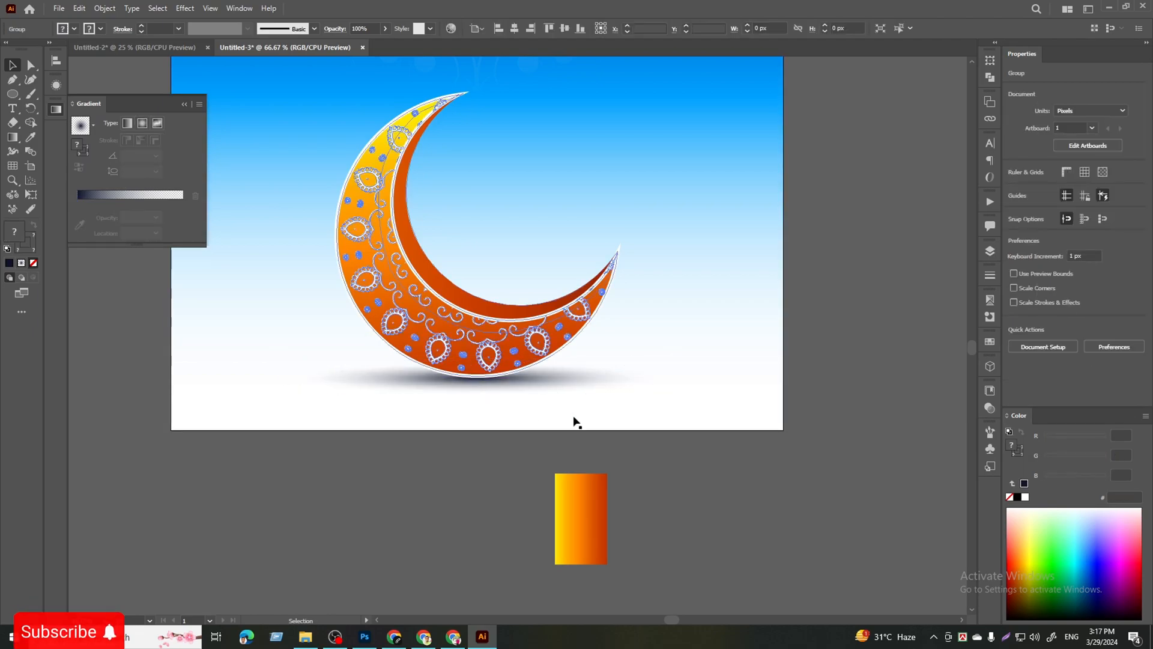
left_click(556, 381)
left_click(689, 493)
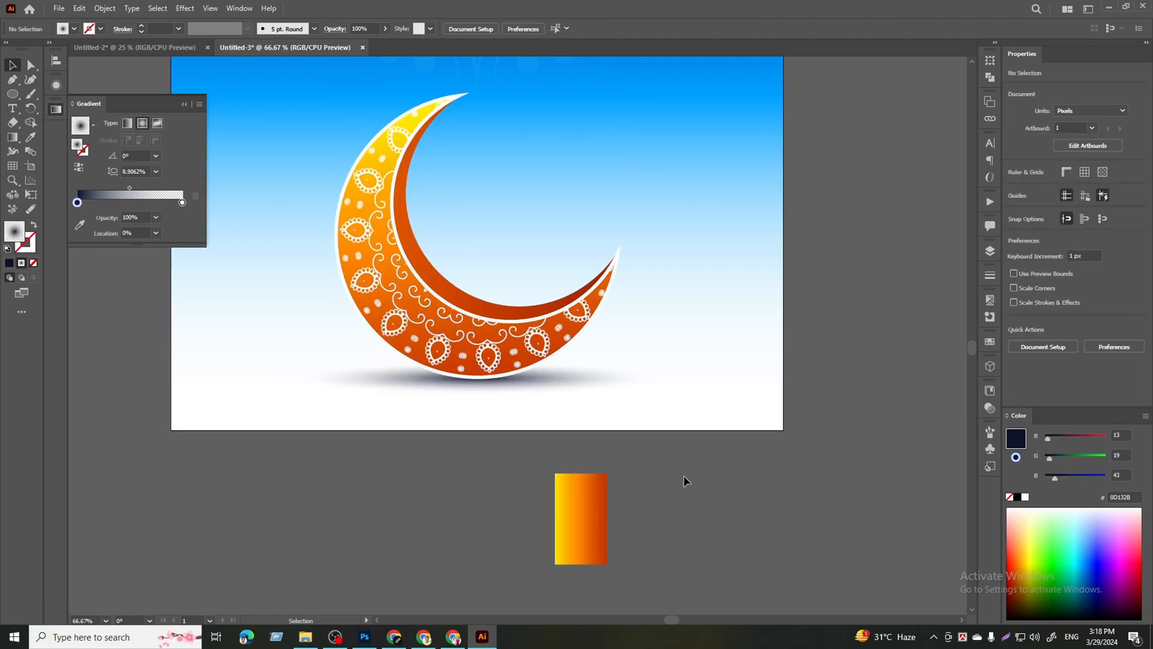
- Delete the orange gradient reference rectangle below the artboard
scroll(538, 458, "down", 3)
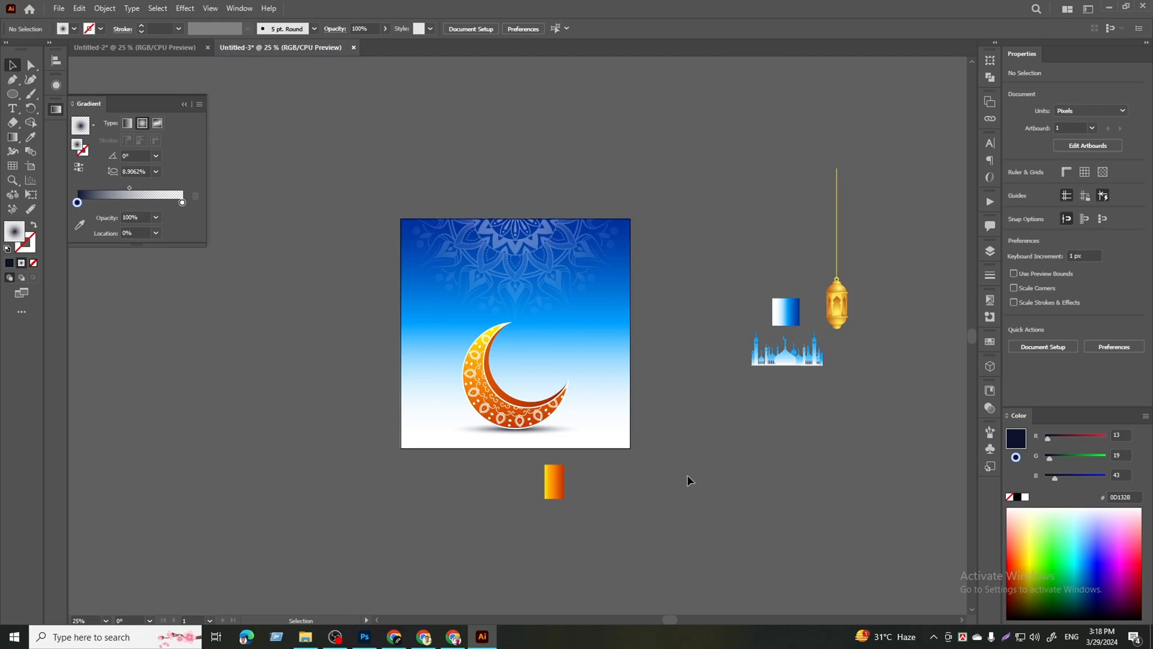
left_click(560, 478)
key("Delete")
- Move the lantern group closer to the artboard, beside its upper right side
scroll(579, 461, "up", 1)
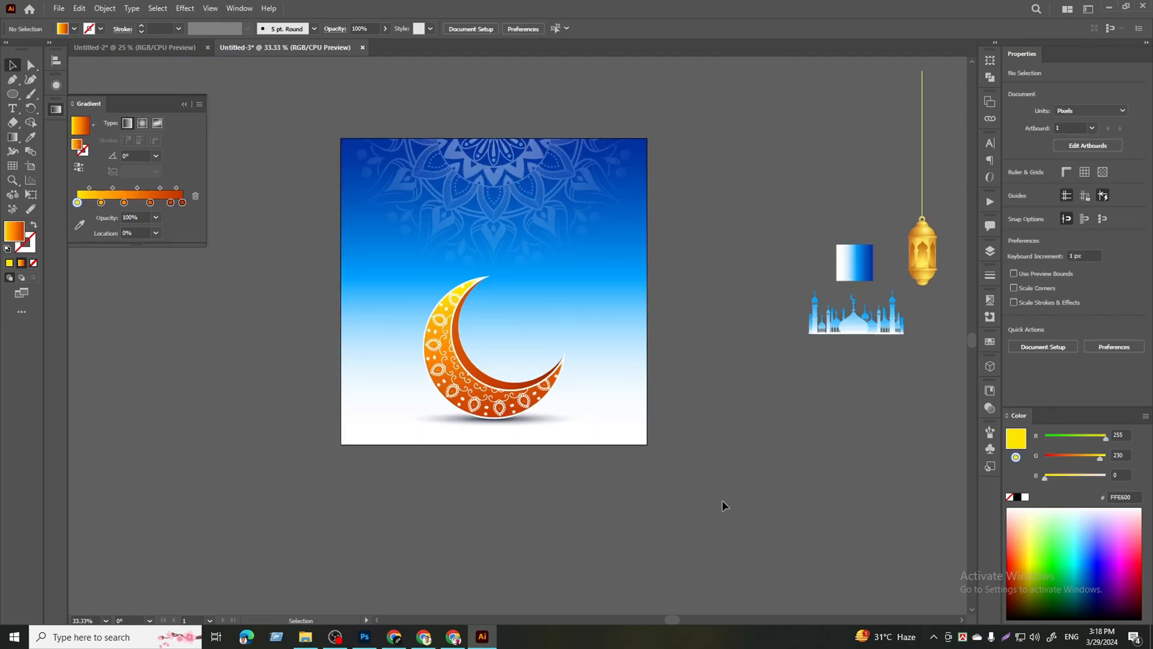
scroll(830, 437, "up", 2)
left_click_drag(916, 311, 711, 280)
scroll(732, 270, "up", 5)
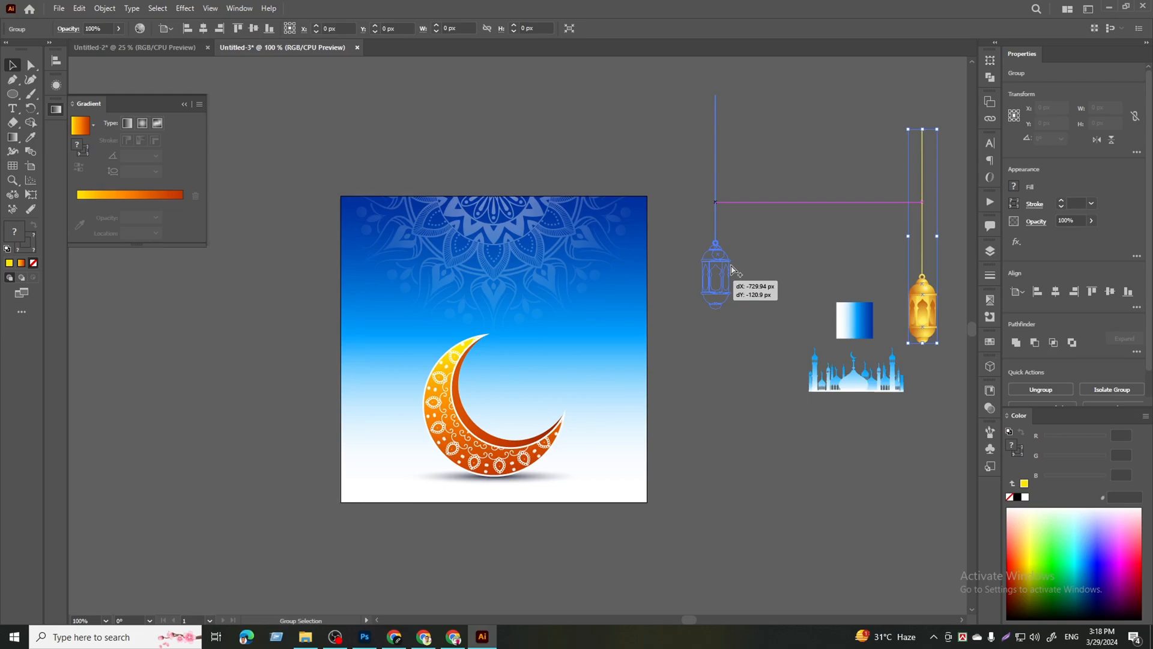
scroll(606, 367, "down", 2)
- Isolate the lantern's window panes, sample the background's blue gradient onto them and make it radial
double_click(619, 364)
left_click(614, 340)
double_click(613, 340)
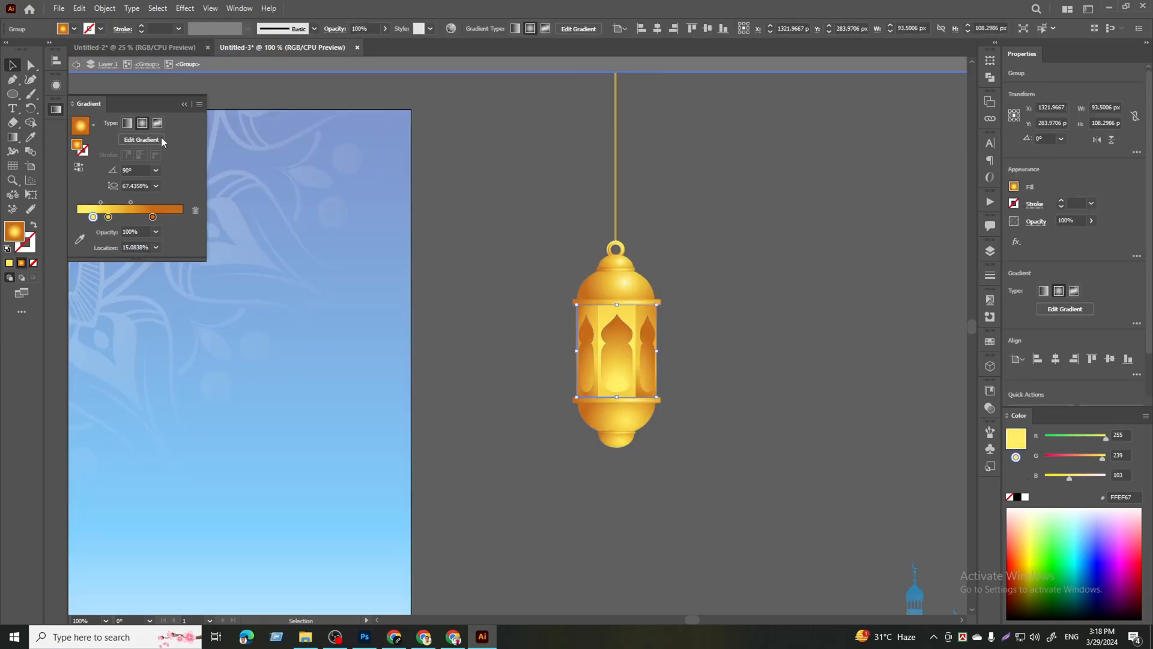
scroll(282, 533, "down", 2)
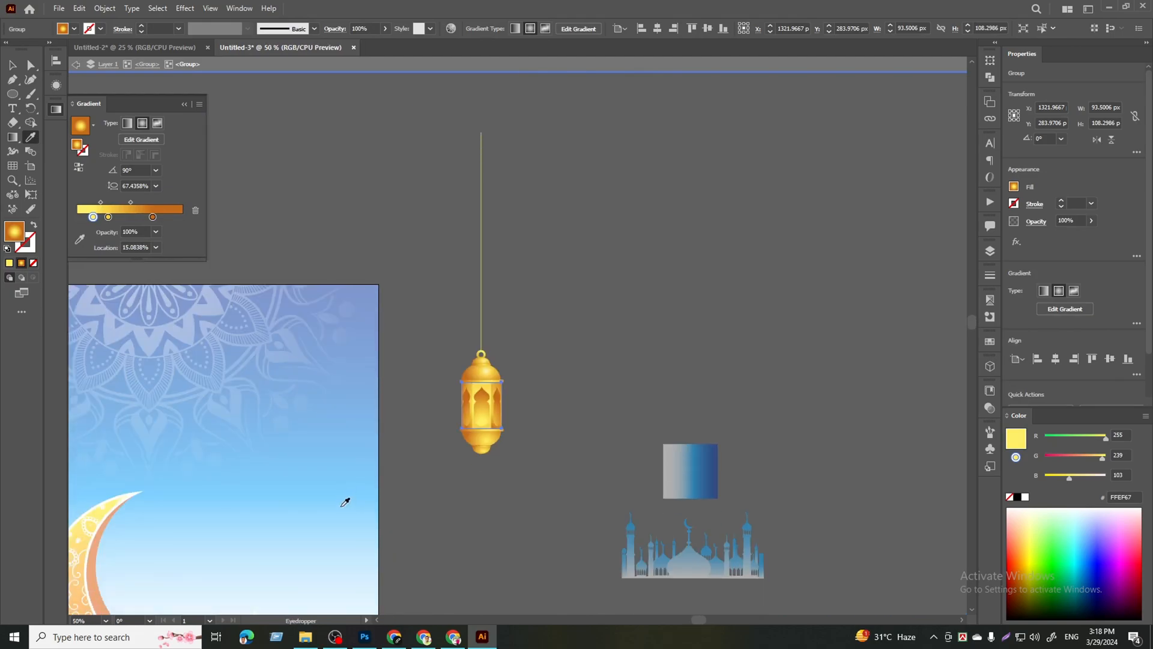
left_click(325, 496)
scroll(497, 323, "up", 2)
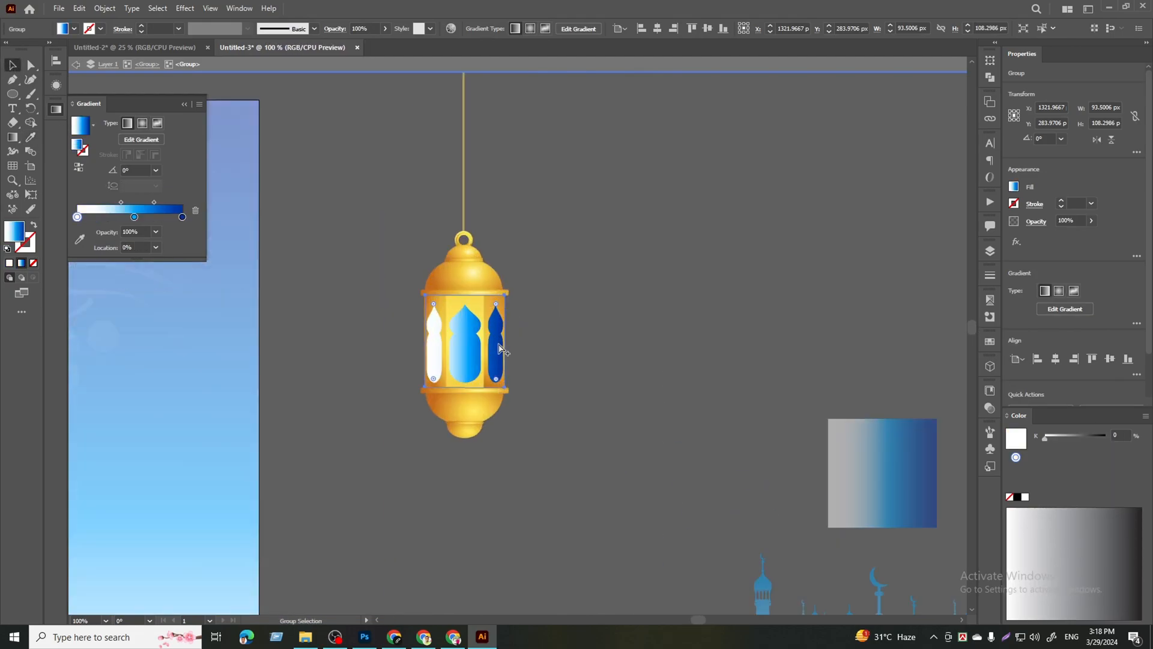
left_click(142, 123)
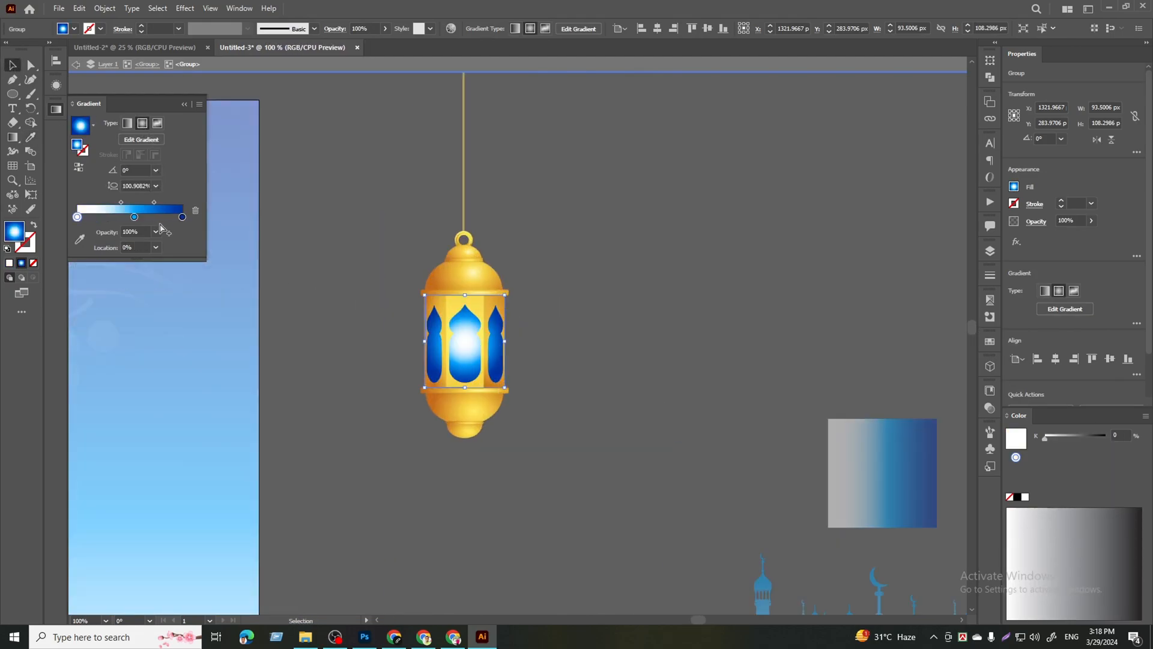
- Reshape the panes' radial gradient to 90° with about 69.2% aspect ratio, glowing white from the lower centre, and leave isolation
left_click(142, 140)
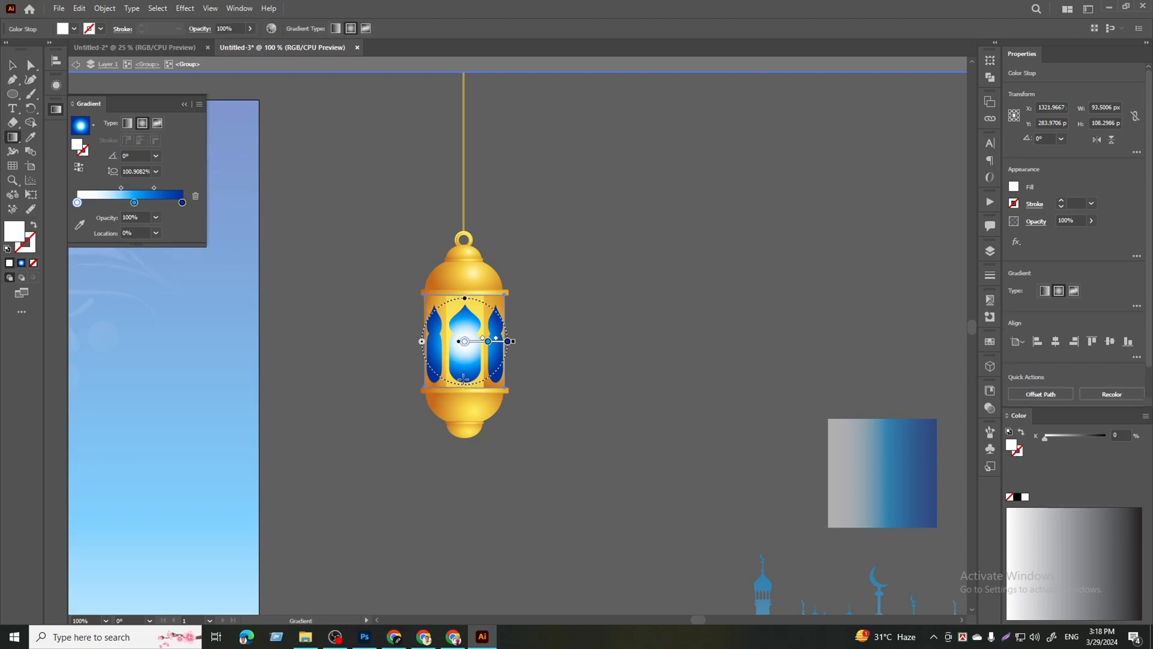
left_click_drag(467, 300, 467, 300)
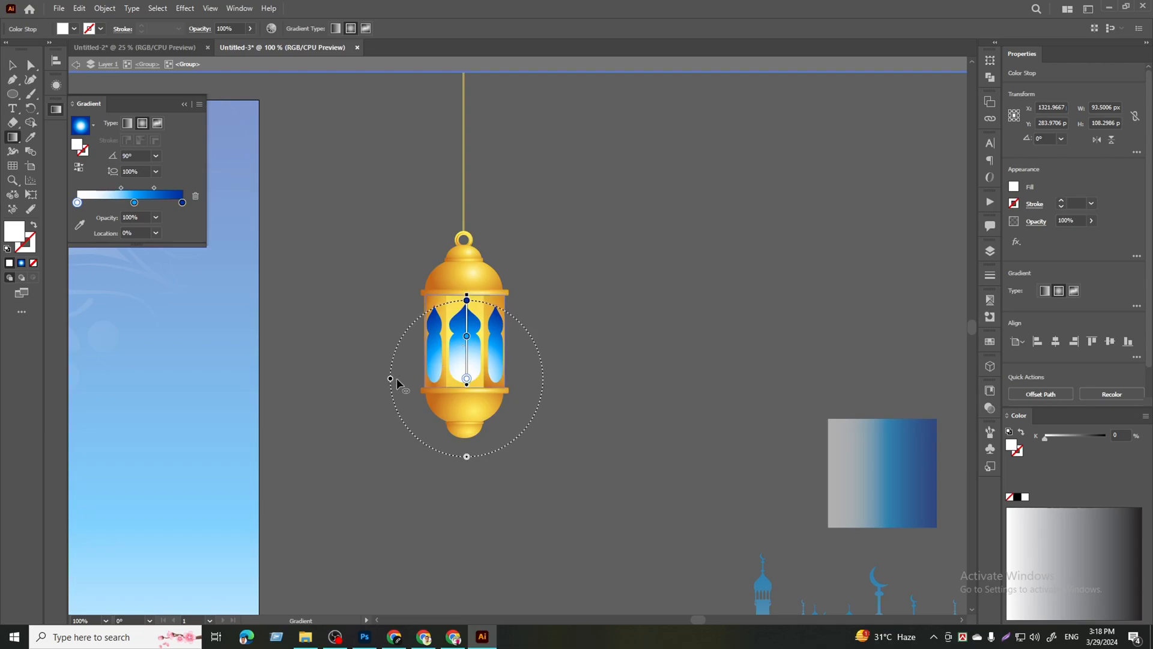
left_click_drag(394, 381, 413, 381)
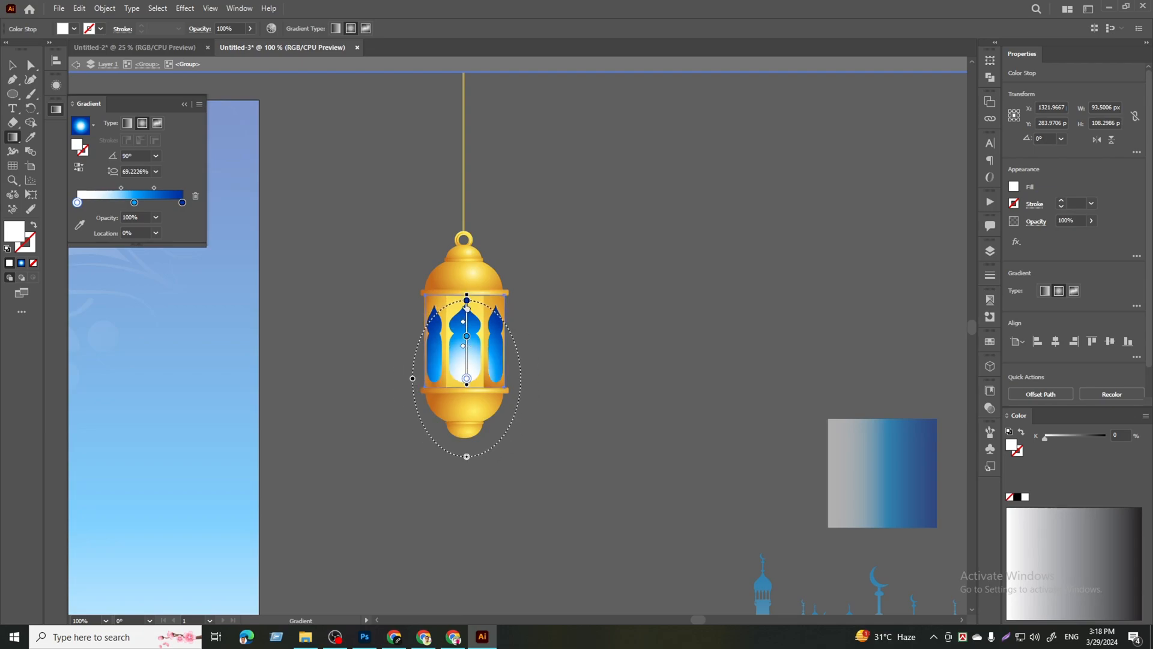
left_click(467, 300)
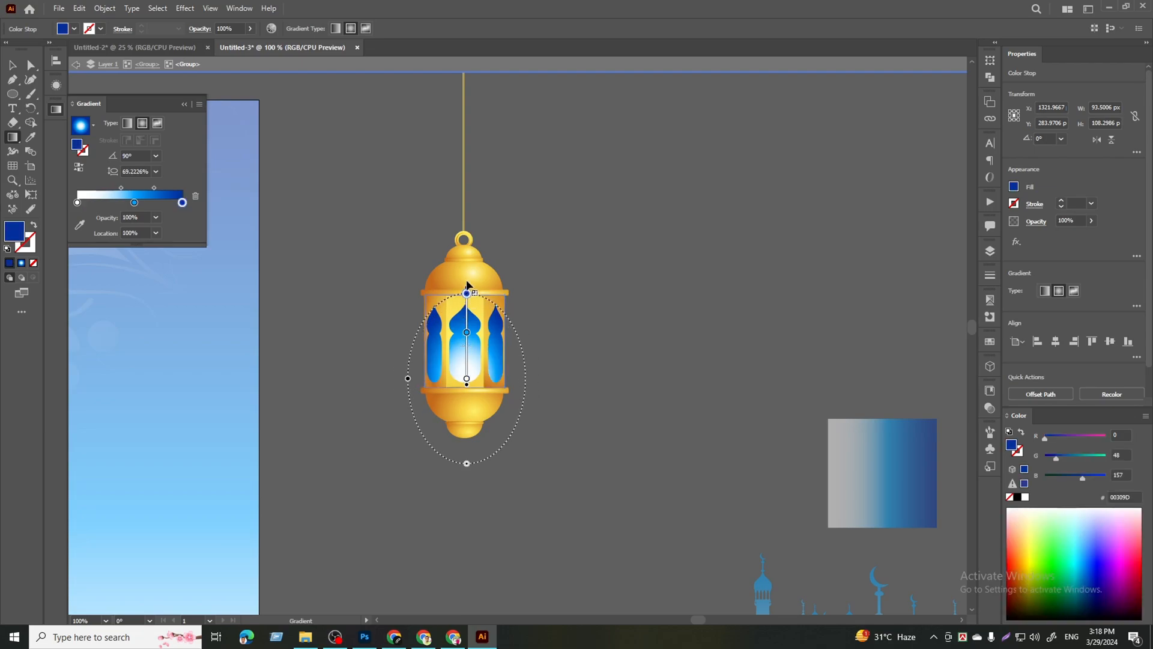
left_click_drag(467, 287, 468, 285)
left_click(16, 65)
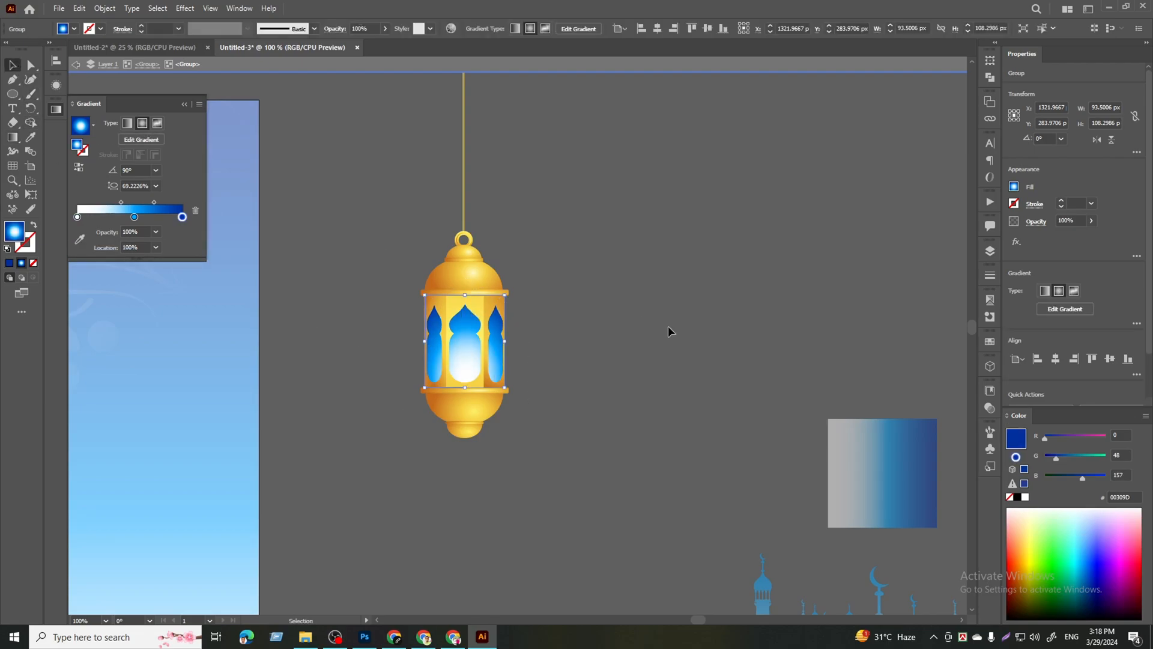
double_click(667, 325)
- Hang the lantern over the artboard's upper right area and bring it in front of the background
scroll(674, 330, "down", 2)
left_click_drag(678, 341, 590, 388)
scroll(717, 381, "down", 2)
left_click(663, 372)
scroll(657, 391, "up", 2)
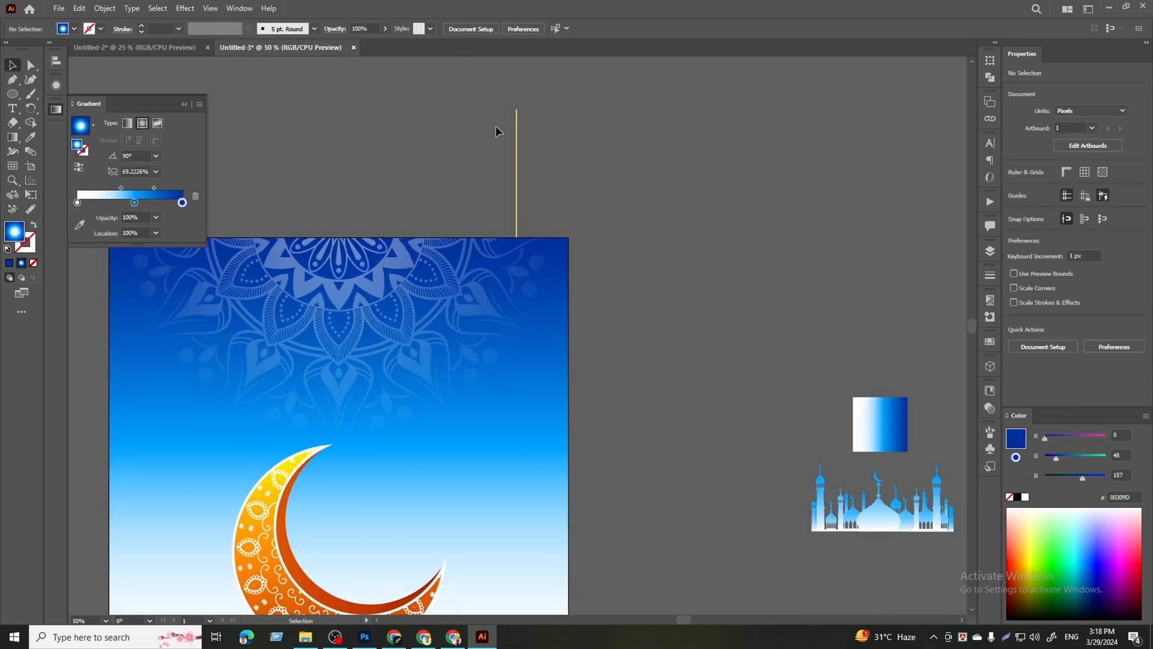
right_click(537, 158)
left_click(690, 302)
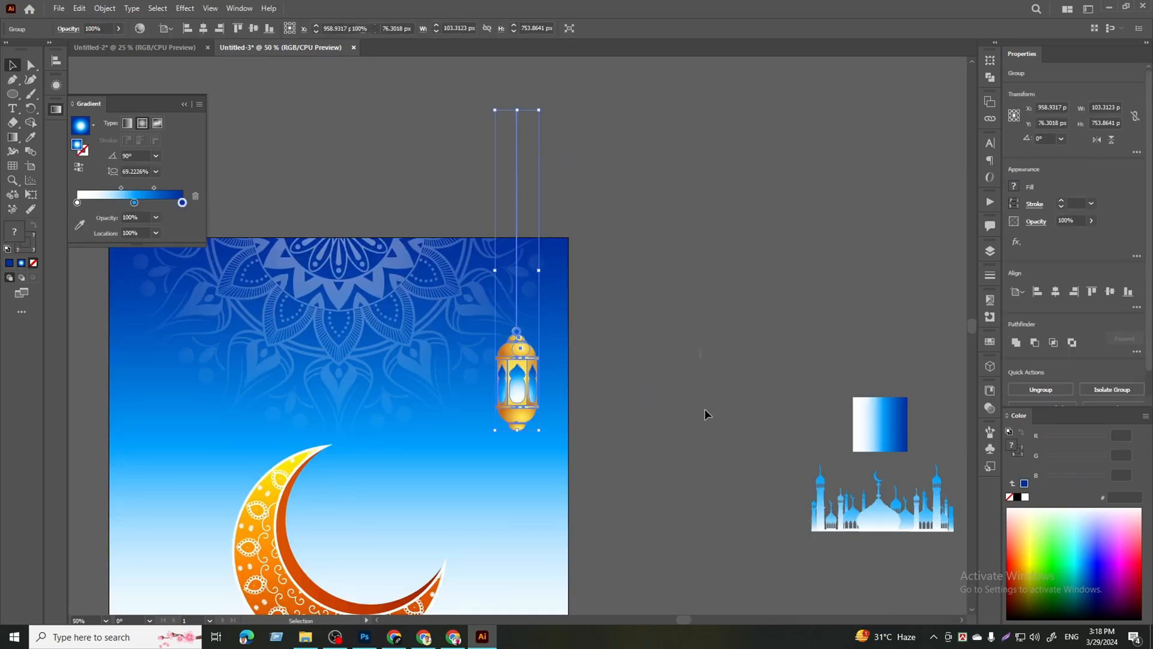
left_click(704, 398)
- Duplicate the lantern slightly higher to its left and scale the copy down proportionally
left_click_drag(560, 367, 516, 340, "alt")
scroll(536, 158, "up", 3)
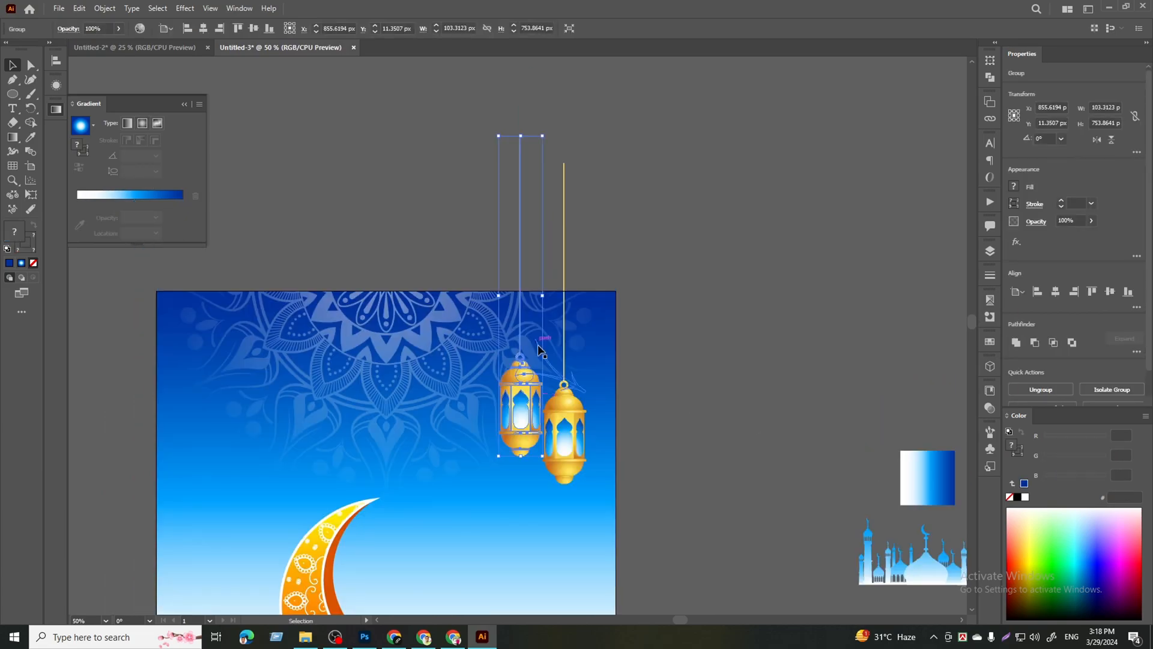
left_click_drag(525, 152, 524, 178, "alt+shift")
left_click(709, 354)
left_click_drag(714, 362, 756, 262)
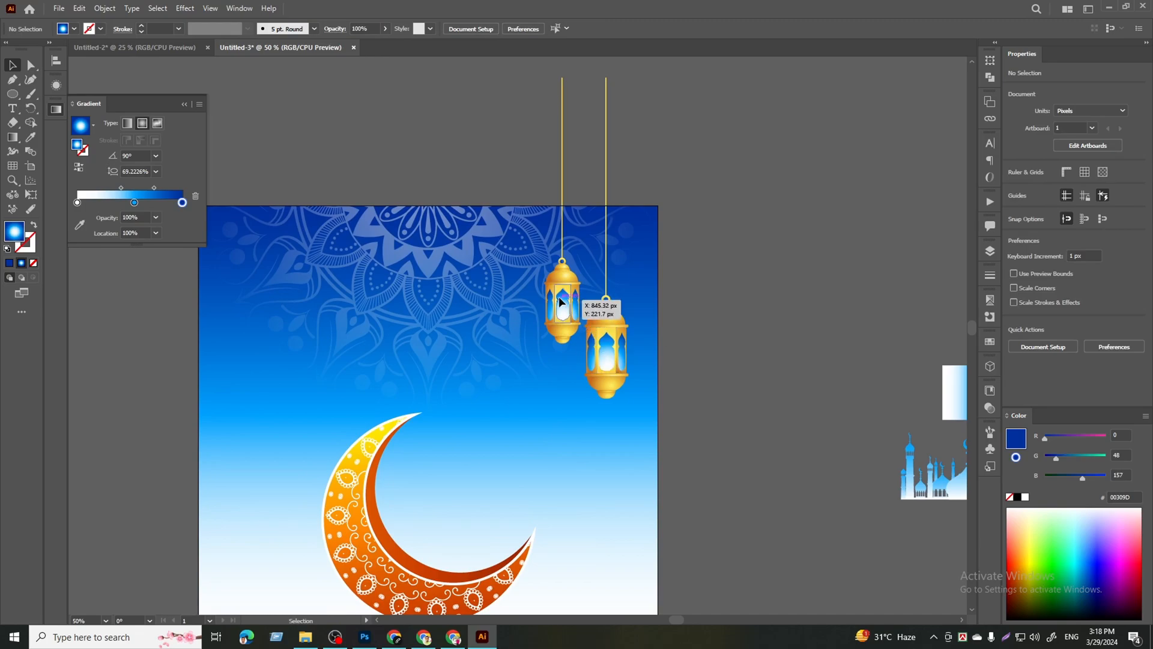
- Scale the original, lower lantern down proportionally to about 94 px wide
left_click(560, 302)
left_click(615, 344)
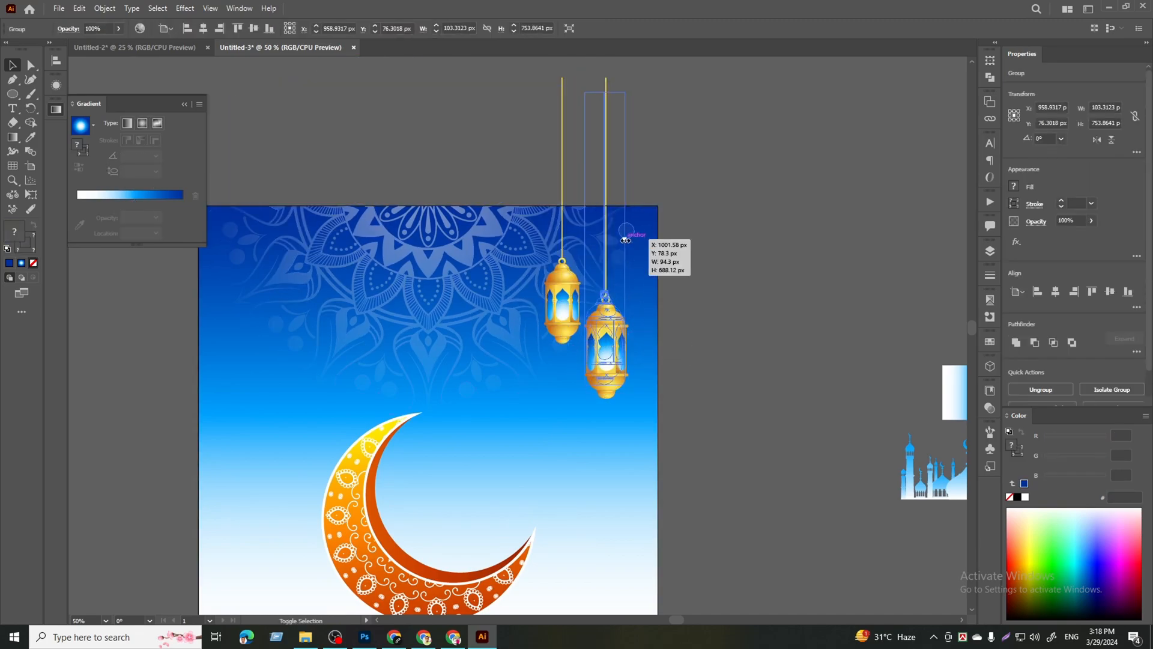
left_click_drag(626, 241, 624, 241, "alt+shift")
- Shift both lanterns left and place a copy of the smaller one higher up to their right
left_click(734, 390)
left_click_drag(630, 362, 603, 348)
left_click(604, 288)
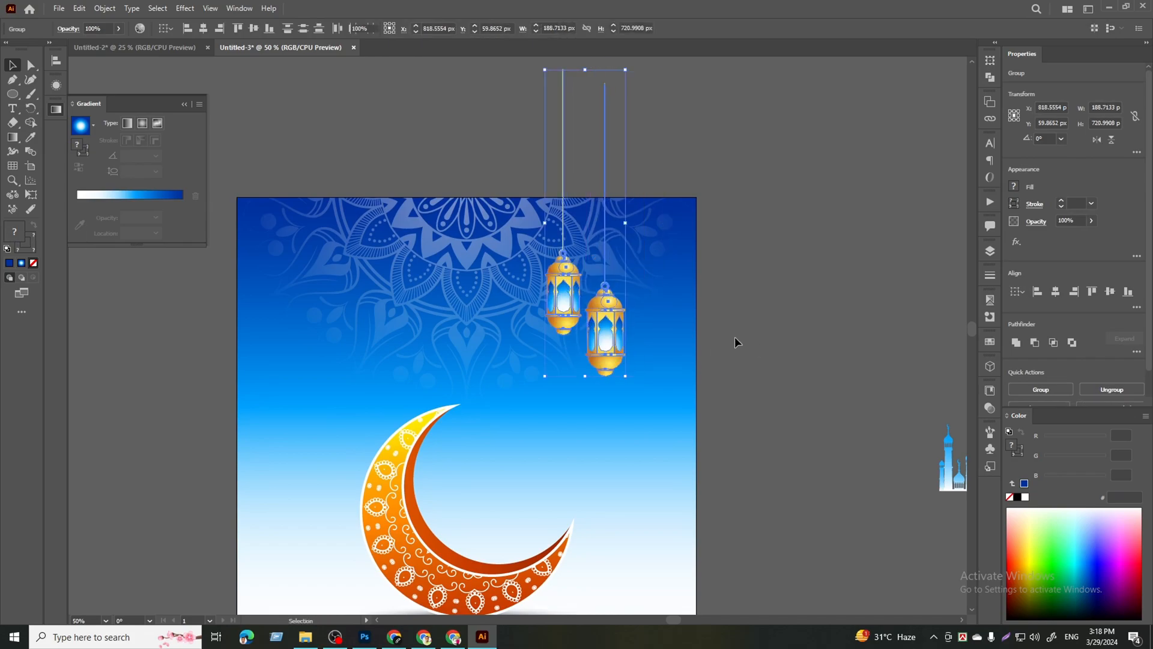
left_click(749, 341)
left_click_drag(574, 289, 639, 248, "alt")
- Group the three lanterns, lower the set over the artboard and nudge it slightly right
left_click(610, 342, "shift")
left_click(569, 307, "shift")
left_click_drag(627, 317, 629, 369)
key("shift+Right")
key("shift+Right")
key("shift+Right")
key("shift+Right")
left_click(770, 391)
scroll(761, 406, "down", 1)
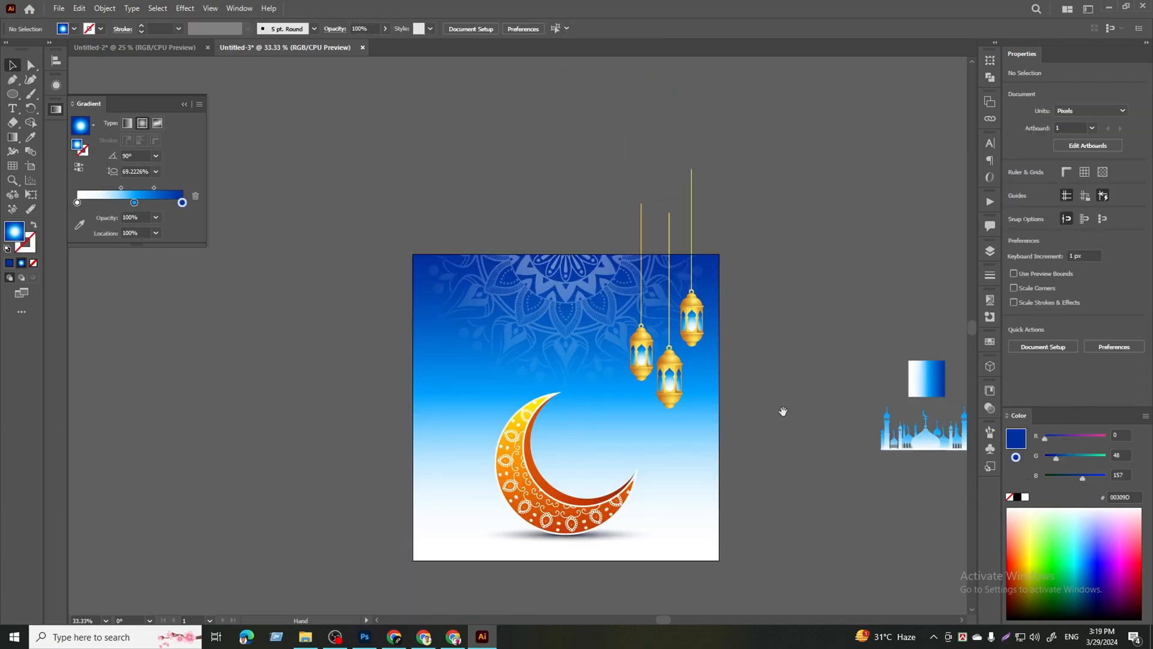
- Duplicate the three-lantern group across to the artboard's upper left side
left_click_drag(779, 412, 797, 372)
left_click_drag(690, 339, 493, 325, "alt")
right_click(491, 323)
left_click(521, 421)
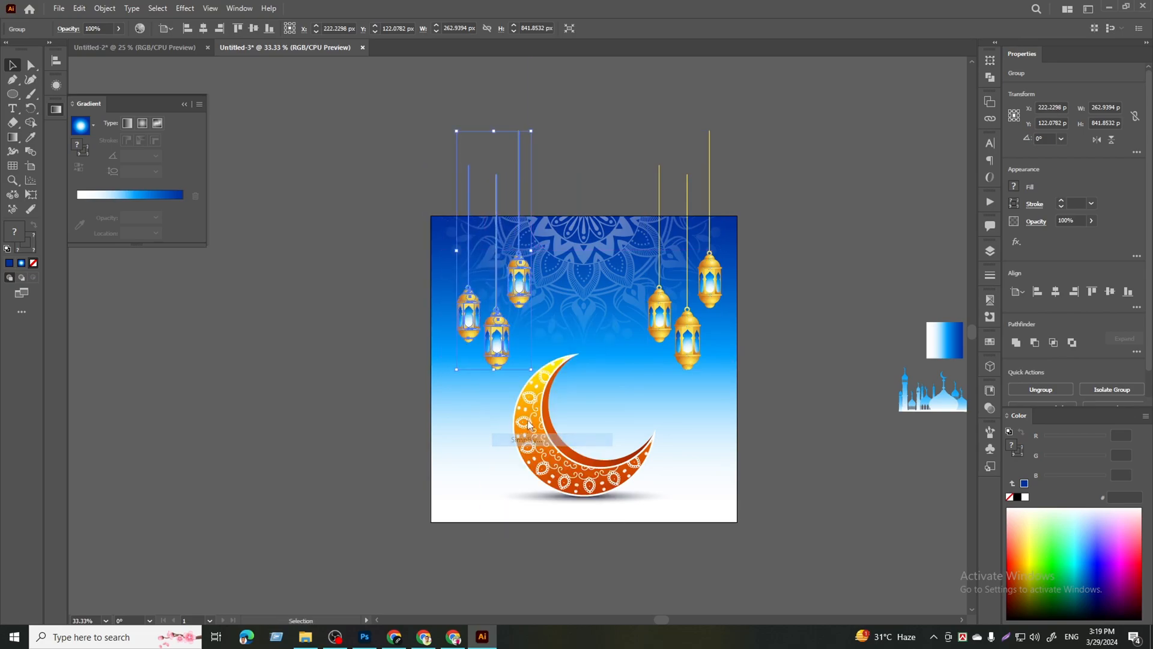
- Ungroup the duplicated lantern set on the artboard's left side and delete its highest, rightmost lantern
left_click(379, 359)
right_click(485, 334)
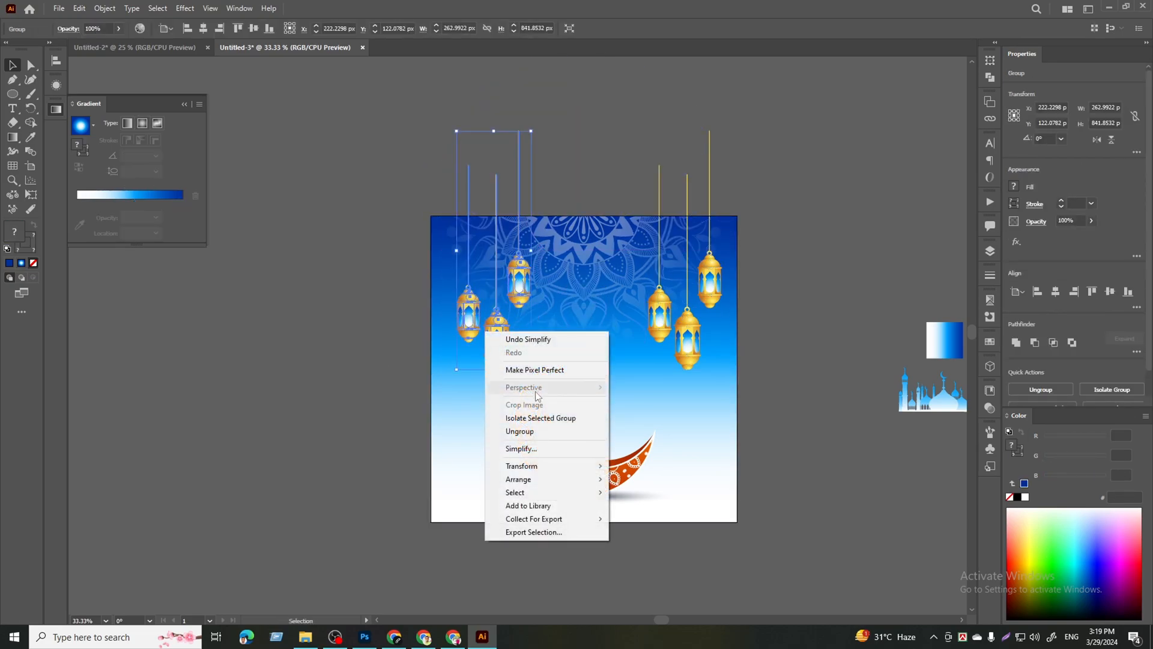
left_click(521, 430)
left_click(368, 401)
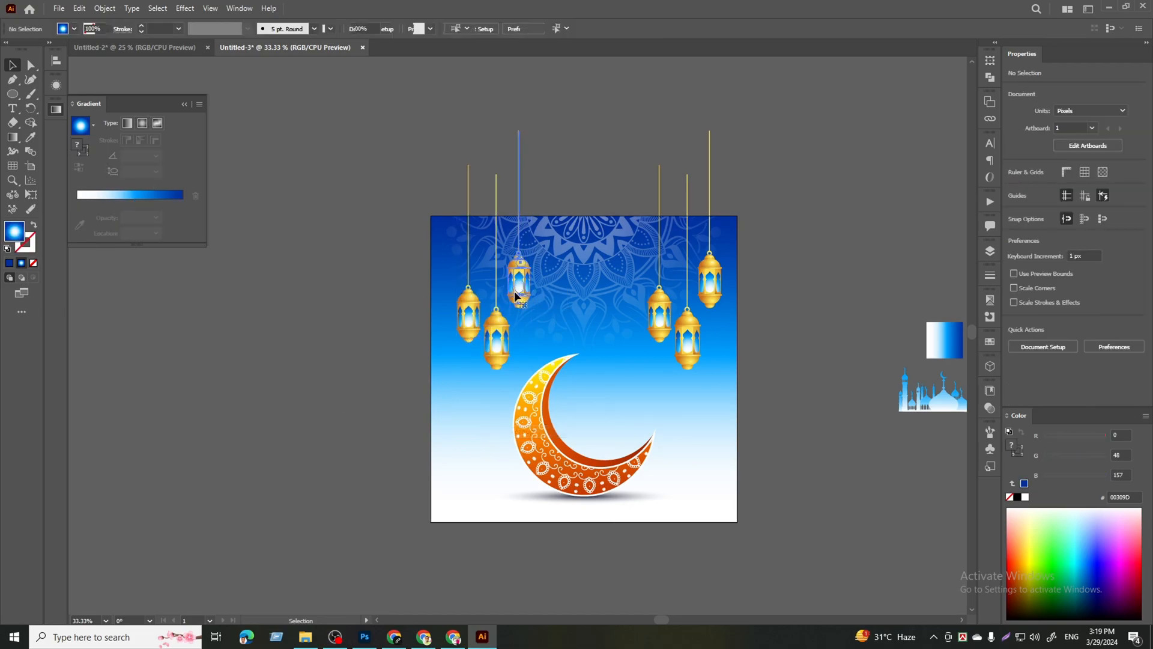
left_click(519, 282)
- Select the two left lanterns together with the right lantern group and nudge them all up about 60 px
left_click(498, 343)
left_click(475, 316, "shift")
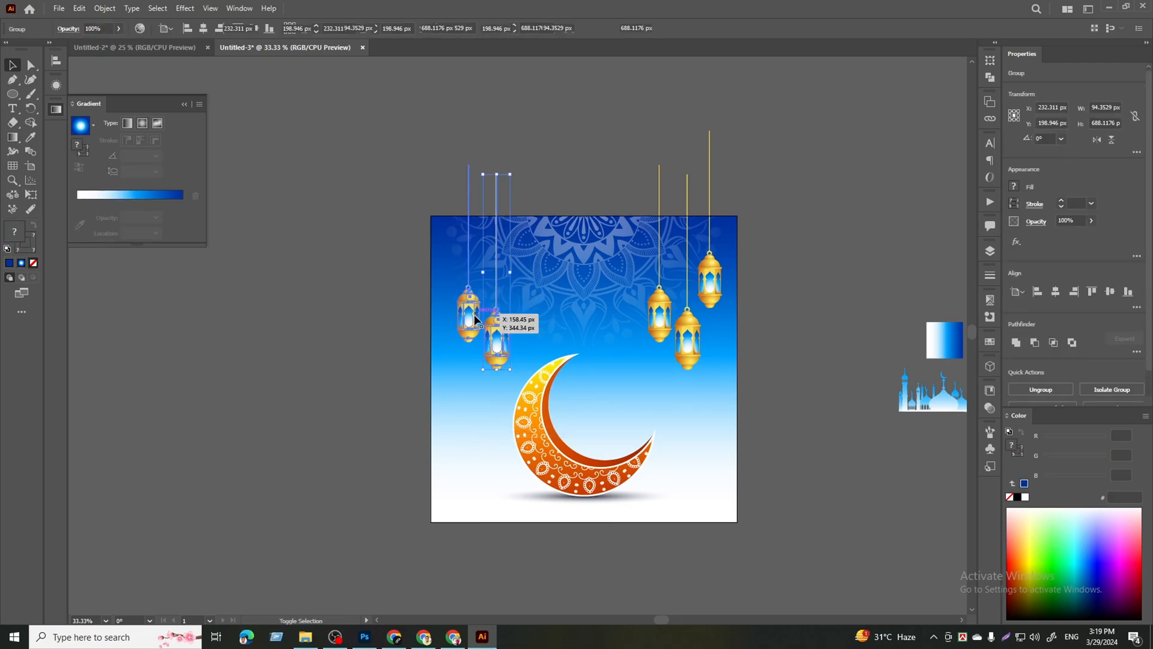
left_click(649, 323, "shift")
key("shift+Up")
key("shift+Up")
key("shift+Up")
key("shift+Up")
key("shift+Up")
key("shift+Up")
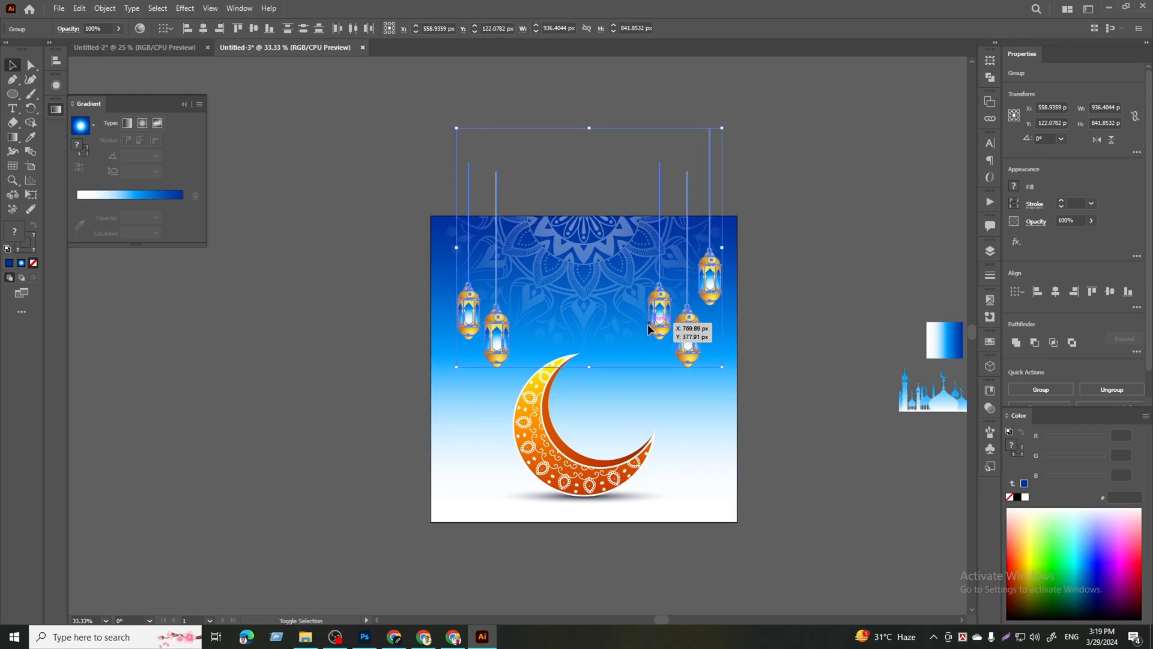
left_click(801, 391)
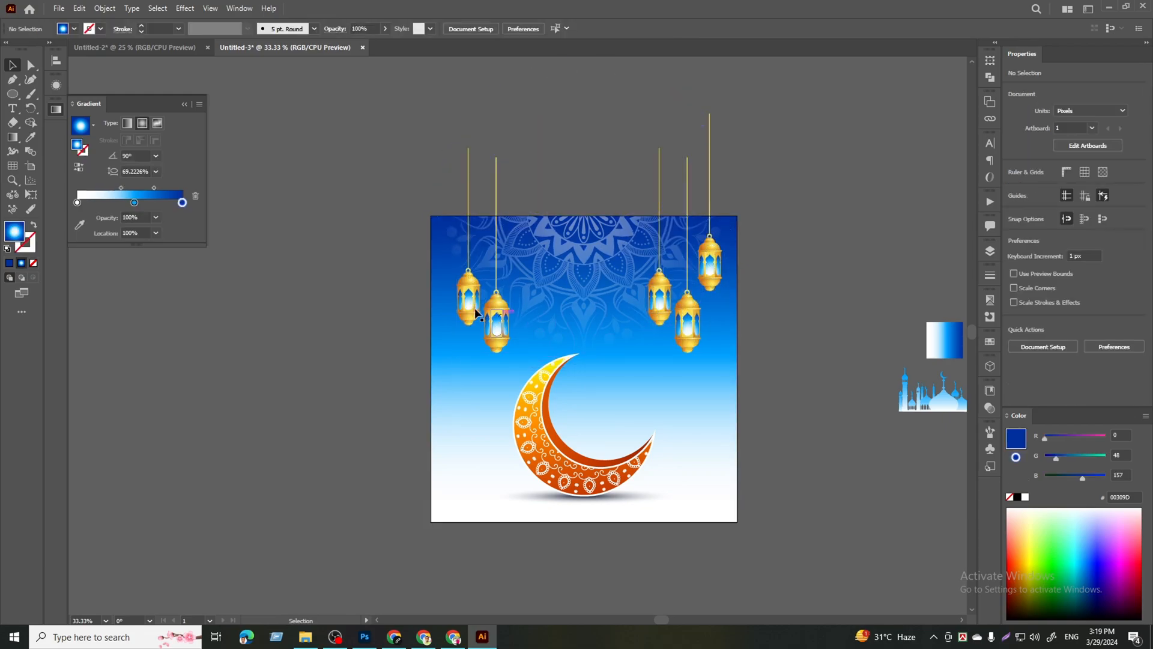
- Enlarge the two left lanterns proportionally to about 221 px wide overall and nudge them up
left_click(493, 342, "shift")
left_click_drag(489, 353, 491, 370)
key("shift+Up")
key("shift+Up")
key("shift+Up")
key("shift+Up")
key("shift+Up")
key("shift+Up")
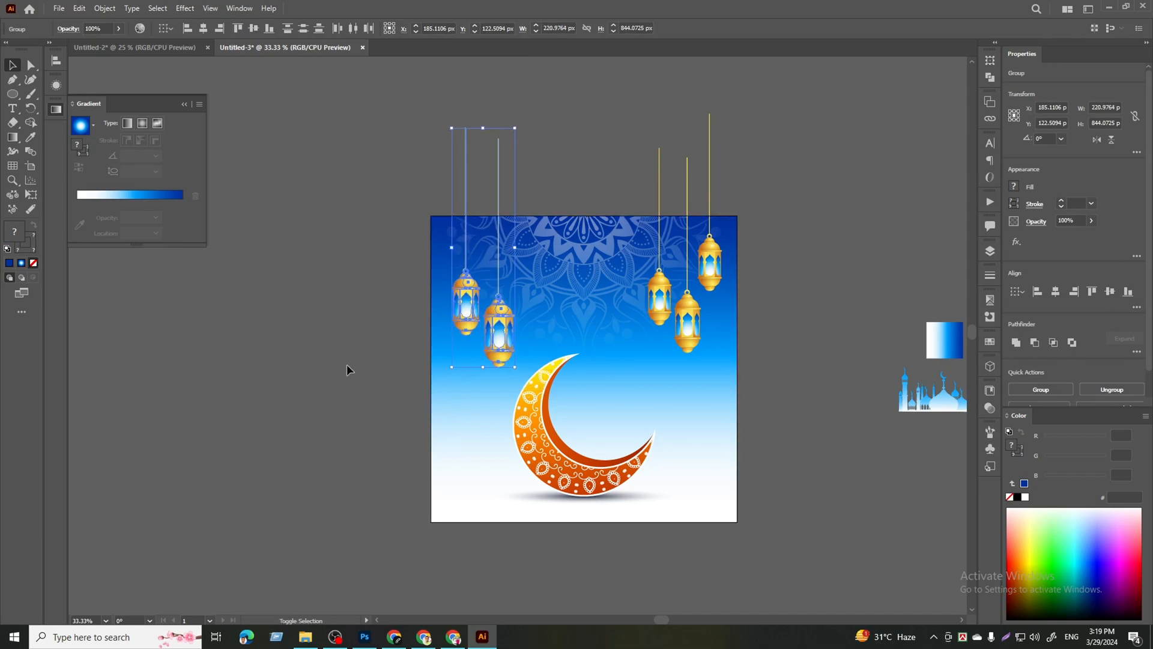
left_click(304, 356)
- Set the opacity of the mandala clip group to 79%, undoing any accidental move of it
left_click_drag(304, 380, 288, 345)
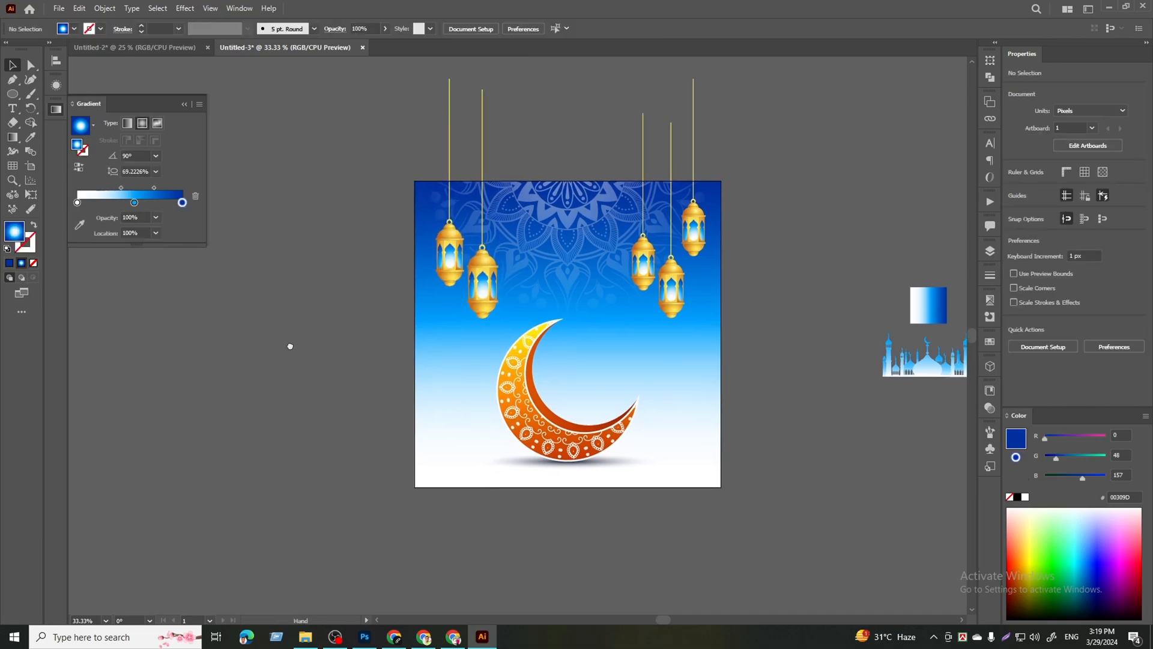
left_click_drag(792, 427, 744, 404)
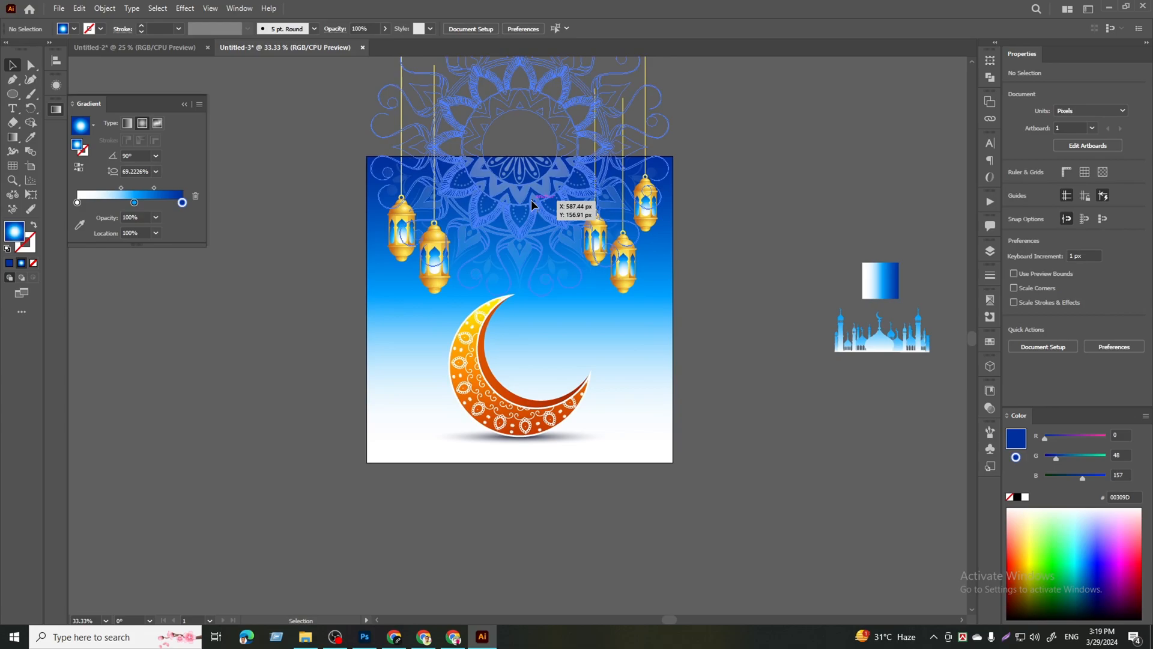
left_click(555, 227)
left_click_drag(540, 199, 561, 222)
key("ctrl+z")
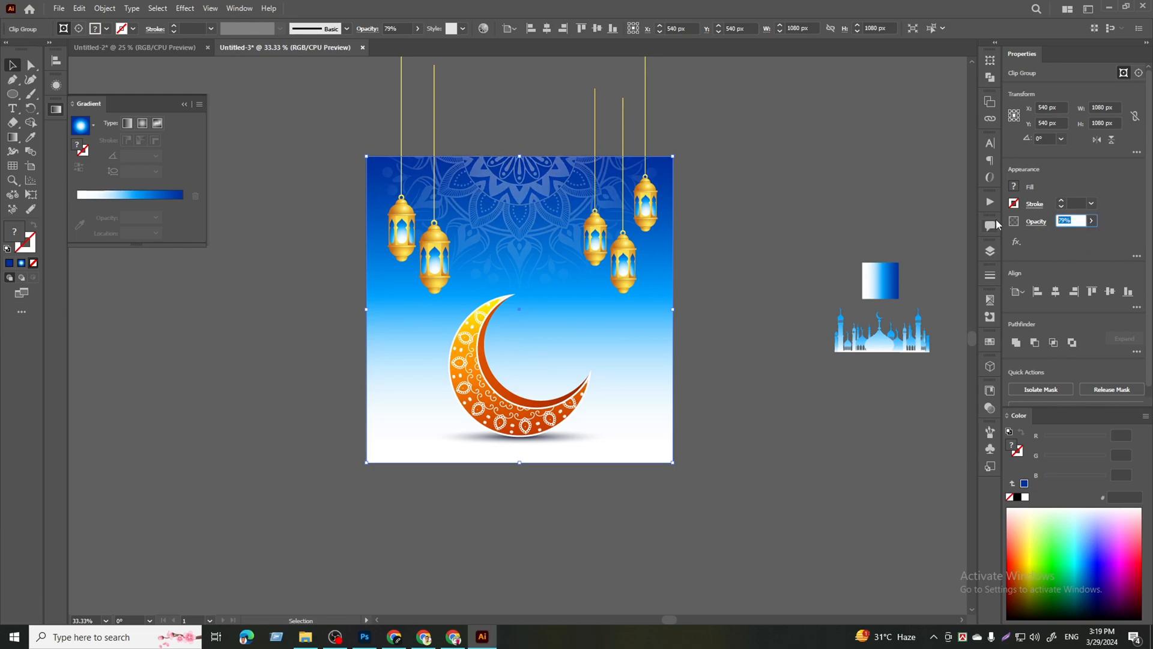
left_click(793, 215)
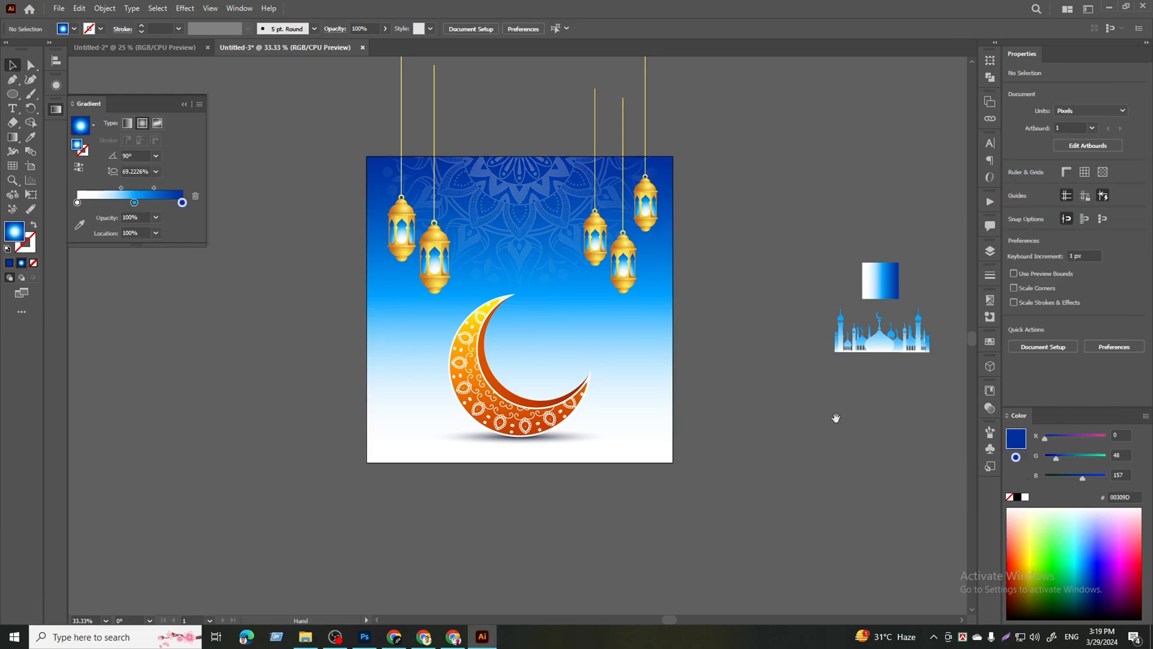
- Apply the background's blue-to-white gradient to the mosque silhouette with the Eyedropper tool
left_click_drag(839, 421, 788, 385)
left_click_drag(799, 329, 793, 377)
left_click_drag(846, 381, 801, 373)
scroll(793, 338, "up", 2)
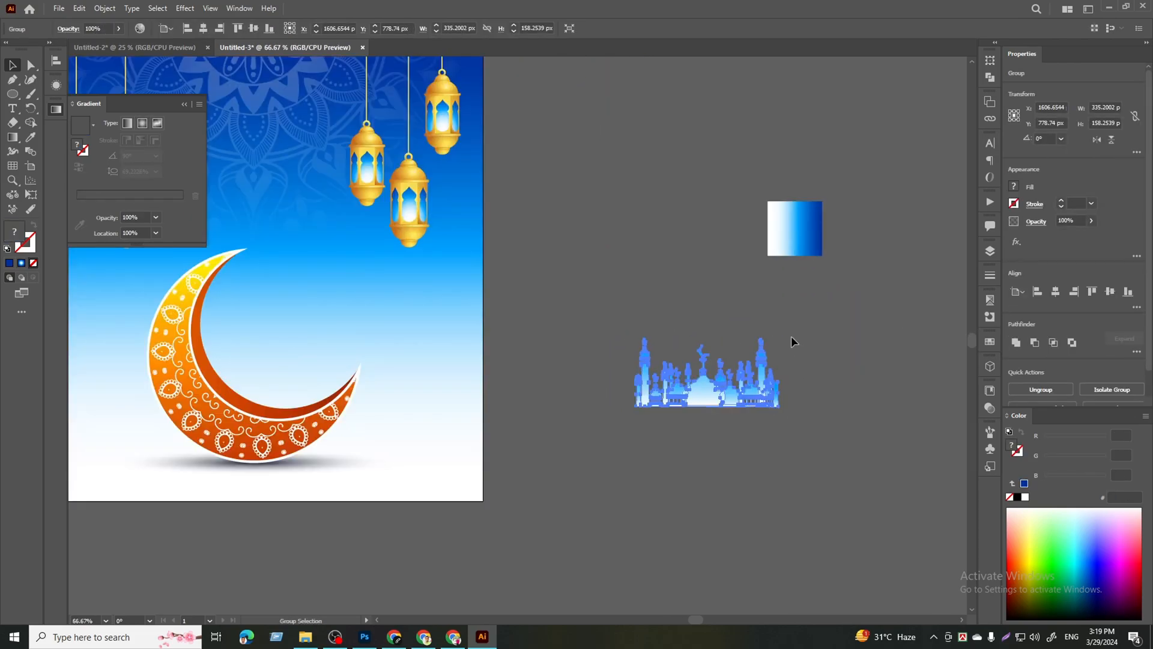
left_click(806, 482)
left_click_drag(674, 425, 603, 351)
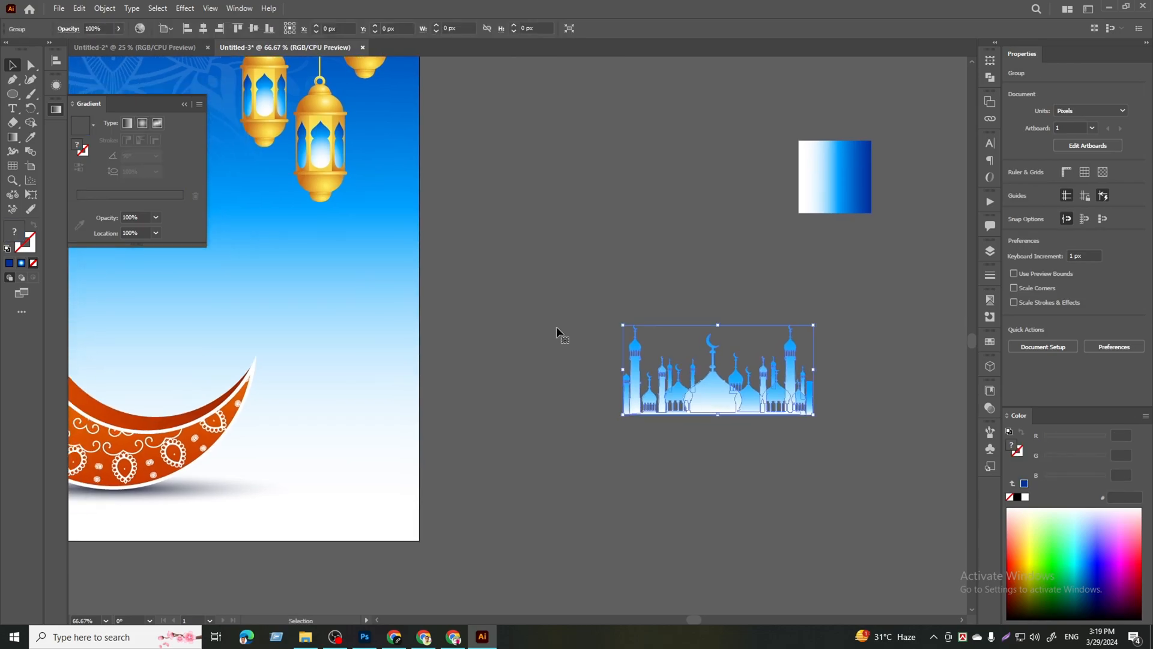
left_click(31, 137)
left_click(355, 340)
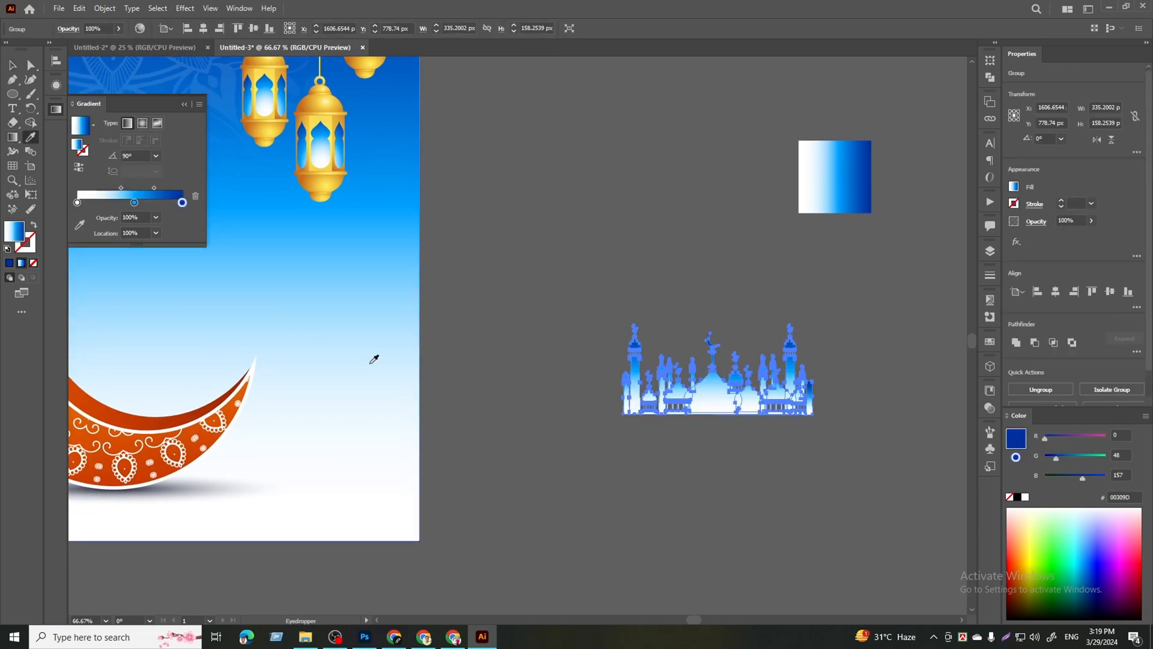
key("v")
- Reverse the mosque's linear gradient at a 90° angle so that dark blue lies at the base
left_click(155, 155)
left_click(183, 219)
left_click(624, 280)
left_click(699, 396)
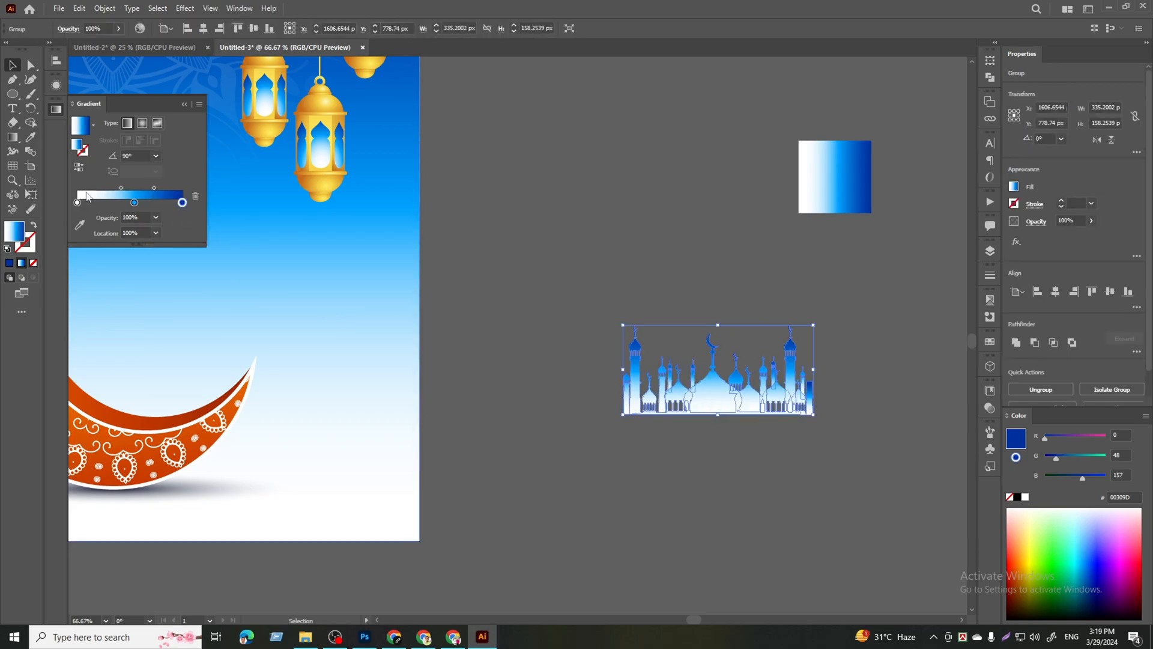
left_click(78, 167)
left_click(669, 244)
scroll(727, 321, "down", 2)
scroll(727, 322, "down", 1, "alt")
left_click_drag(779, 374, 352, 387)
left_click(662, 415)
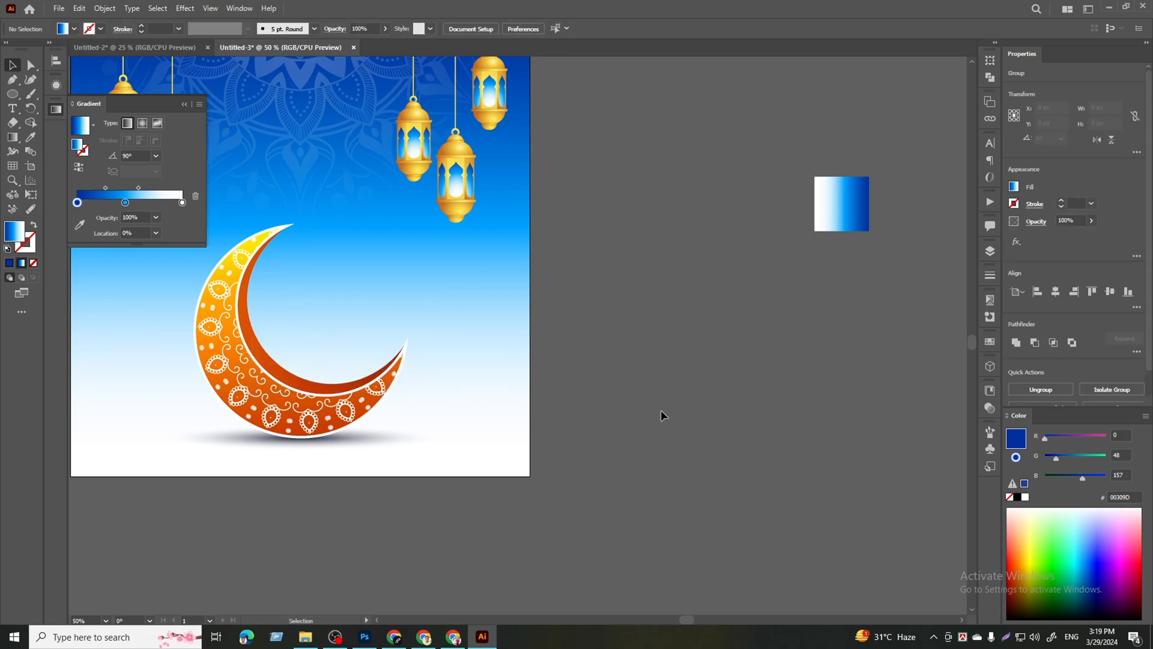
left_click_drag(633, 404, 730, 381)
key("ctrl+z")
left_click(816, 376)
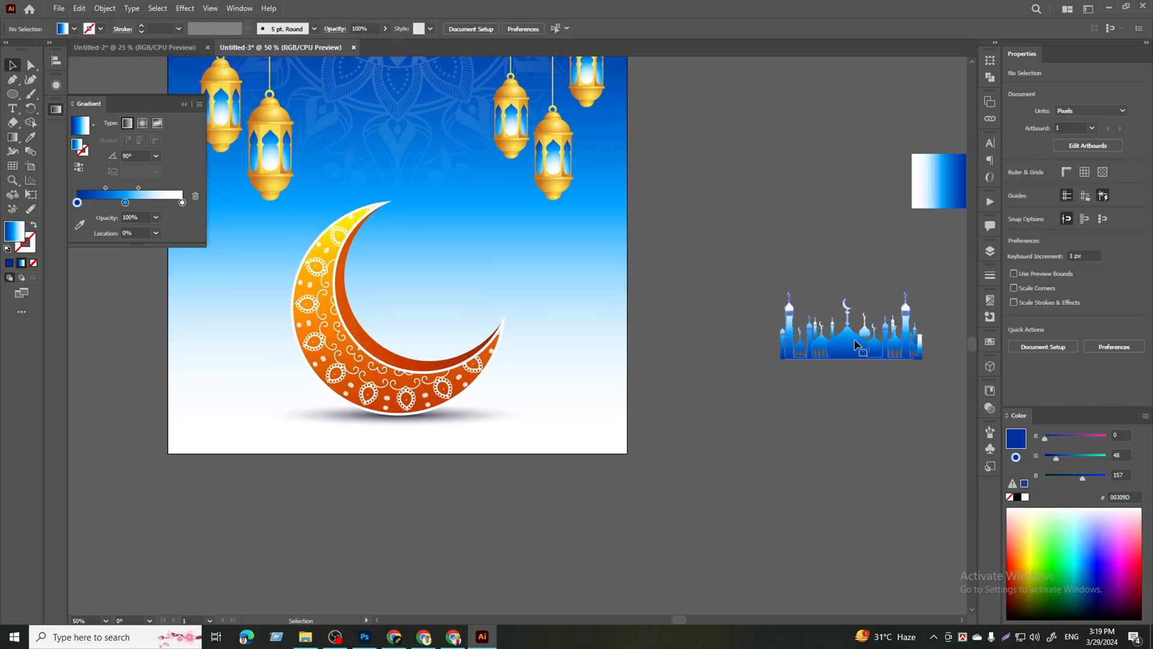
- Bring the mosque to the front and move it over the lower inner curve of the crescent moon
right_click(855, 340)
mouse_move(971, 494)
left_click(1018, 488)
left_click_drag(851, 340, 434, 354)
left_click(767, 389)
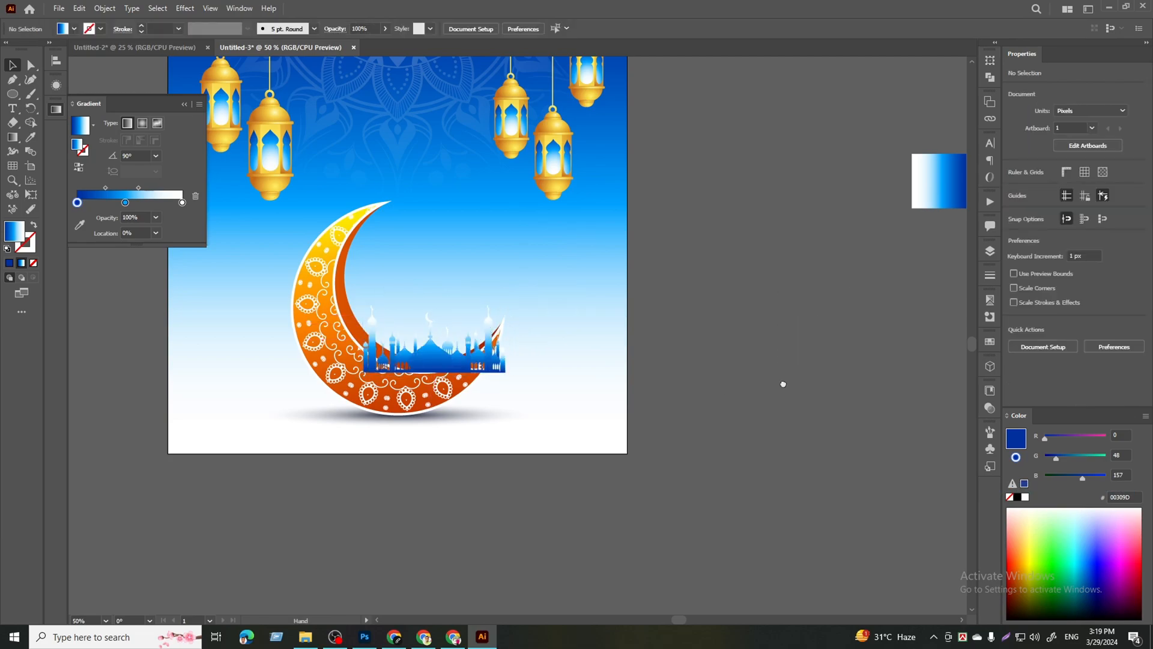
- Bring the crescent moon group to the front so it overlaps the mosque's base
left_click_drag(389, 436, 458, 416)
left_click(473, 383)
right_click(472, 384)
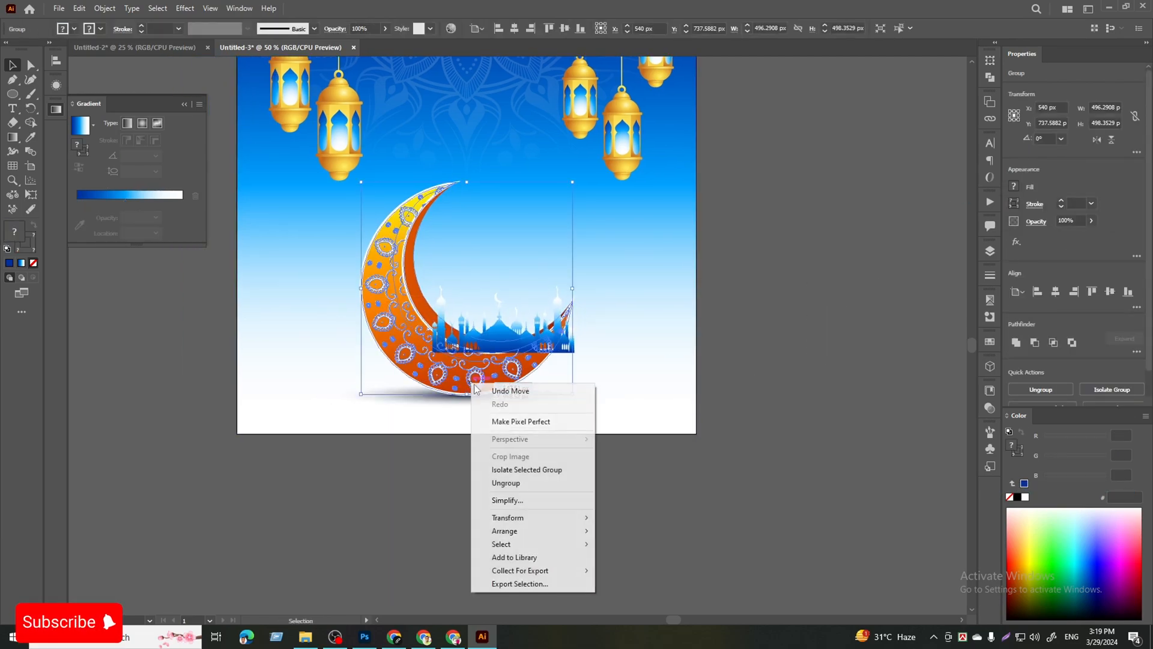
mouse_move(543, 531)
left_click(650, 532)
- Nudge the mosque left so it sits inside the crescent moon's curve
left_click(503, 334)
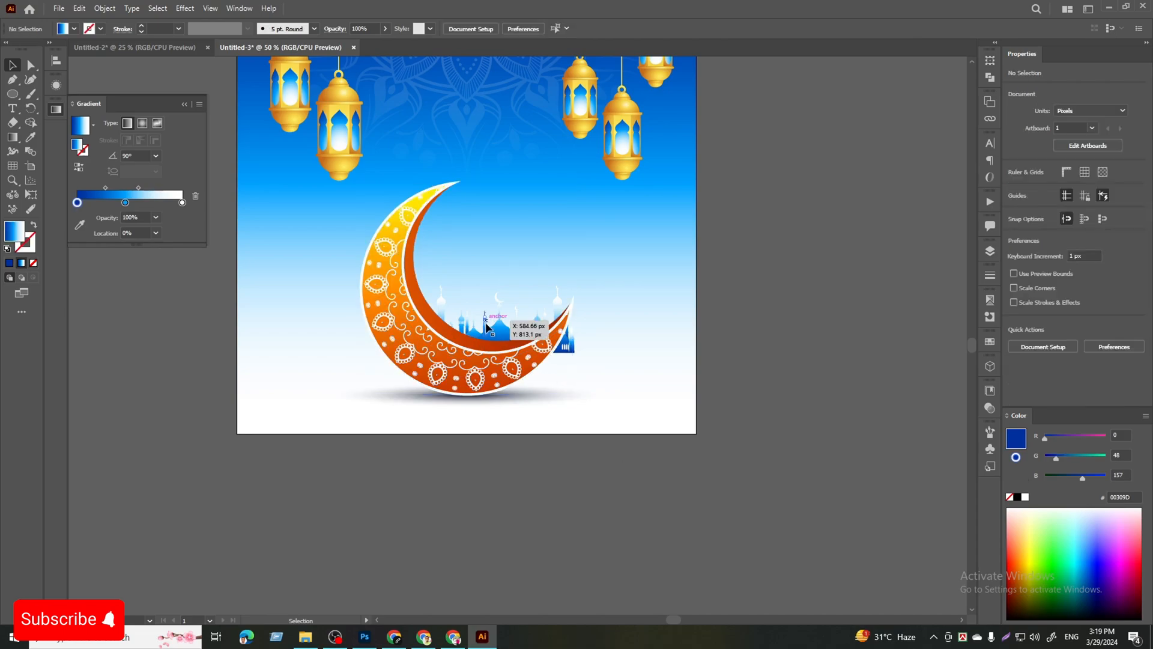
key("shift+Left")
key("shift+Left")
key("shift+Left")
key("shift+Left")
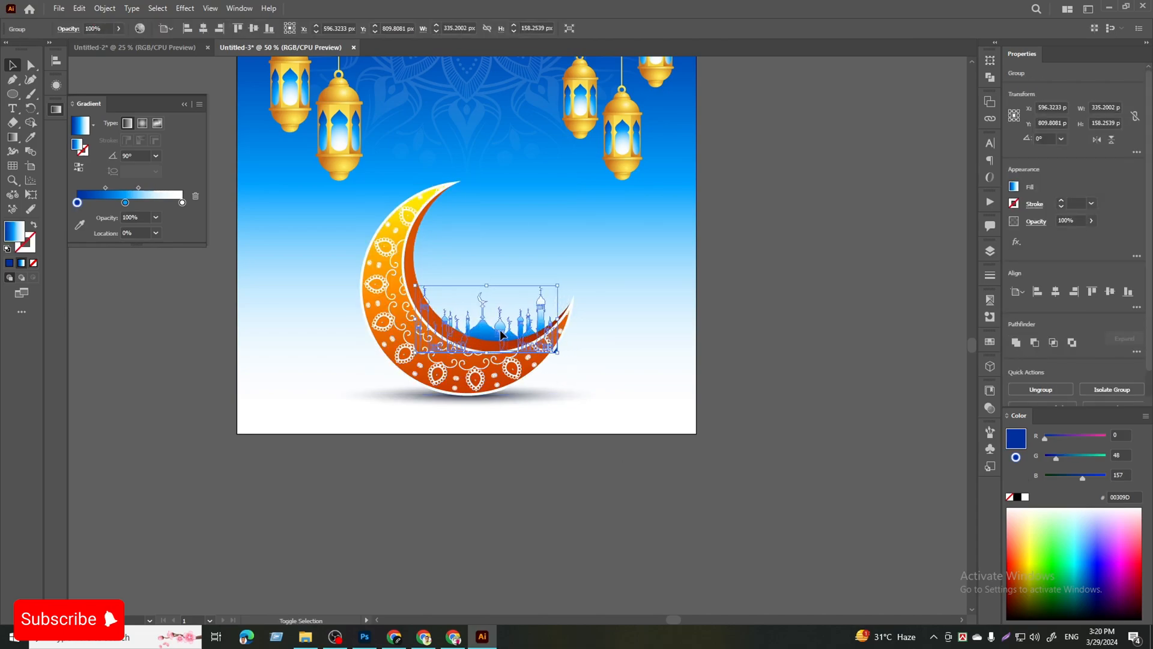
- Scale the mosque down to about 258 px wide and nudge it to fit within the crescent's opening
left_click_drag(555, 320, 487, 297)
key("shift+Up")
key("shift+Right")
key("shift+Right")
key("shift+Right")
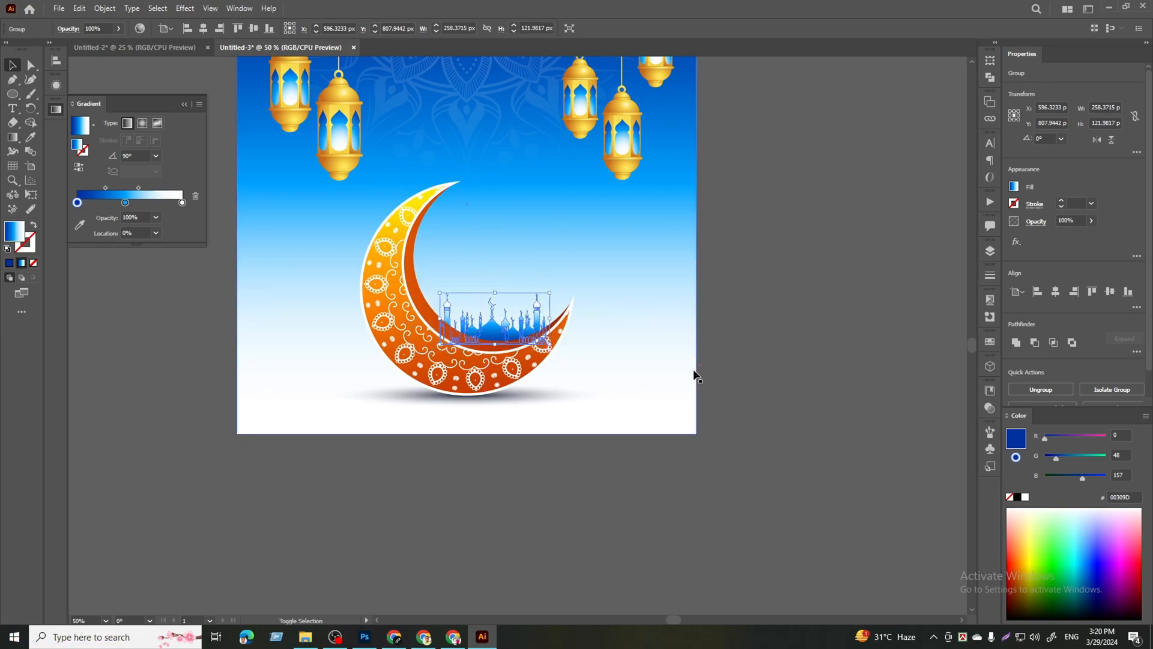
key("shift+Down")
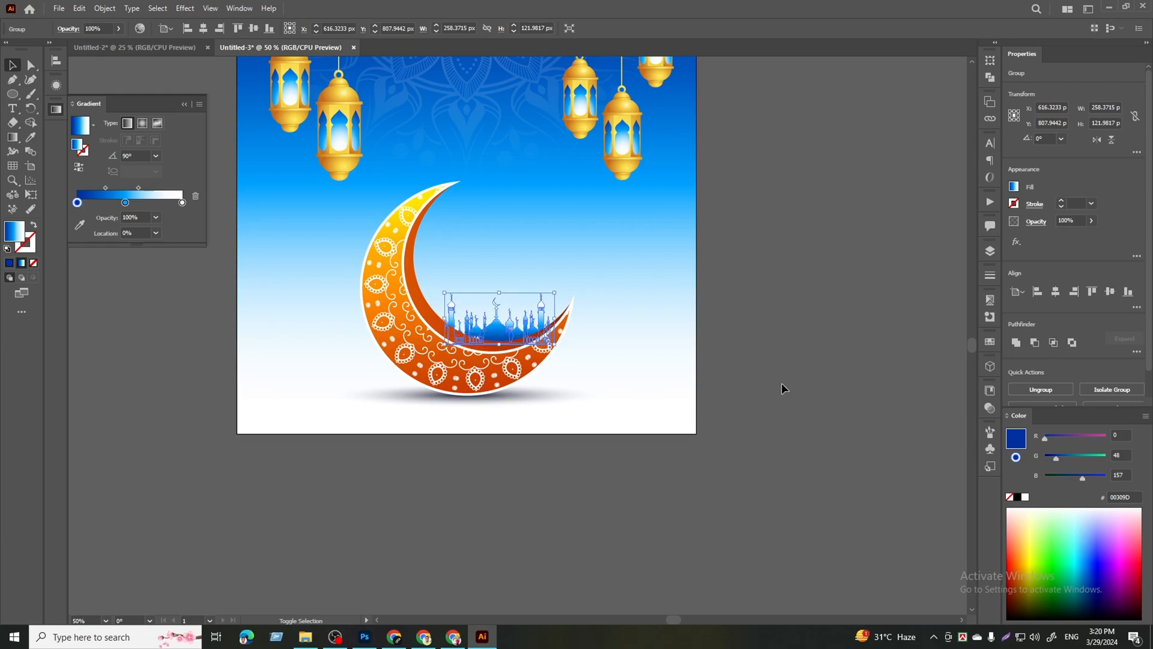
left_click(777, 379)
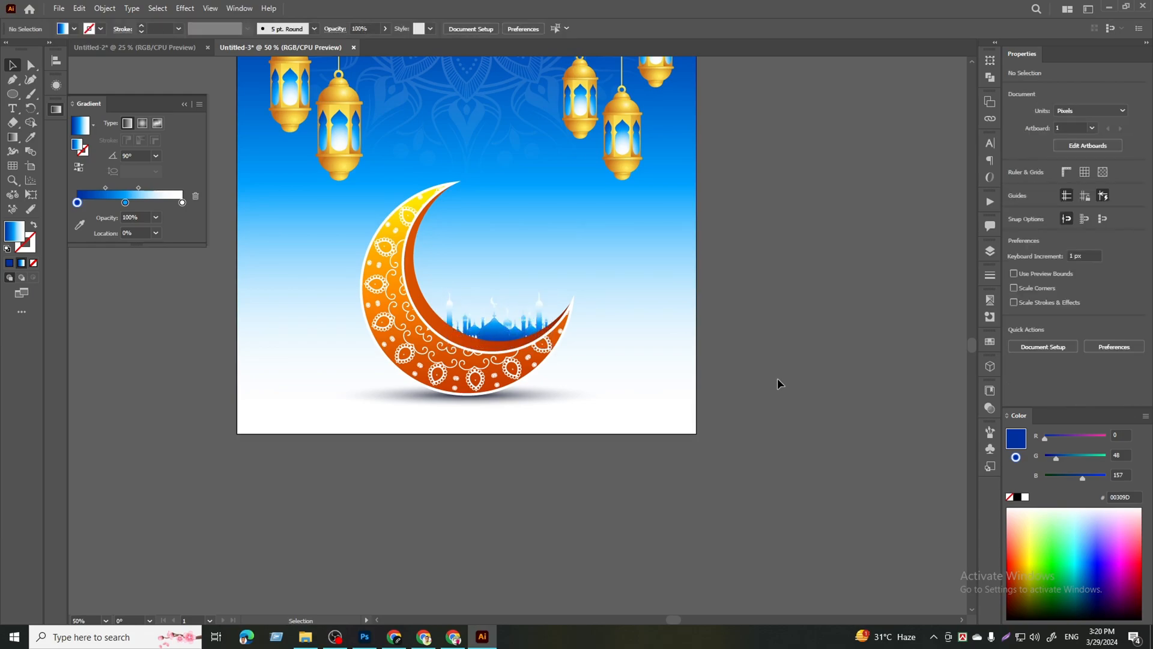
- Reverse the mosque's gradient, delete its dark blue stop and slide the light blue stop to the end
key("ctrl+1")
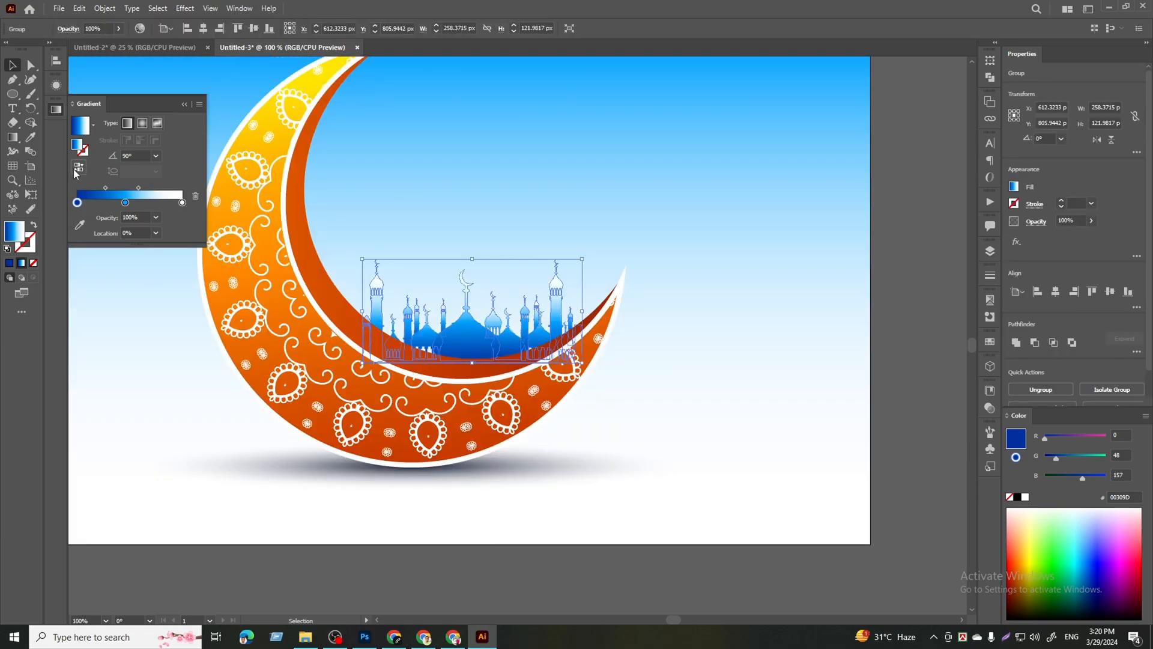
left_click(77, 168)
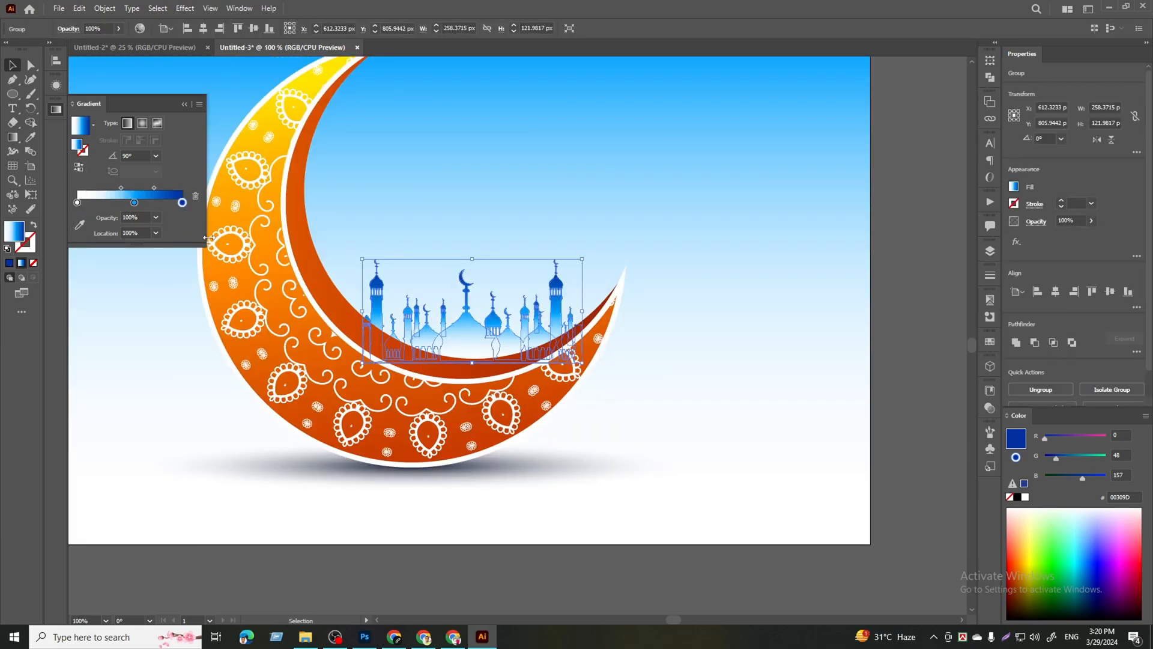
left_click(194, 197)
mouse_move(135, 203)
left_mouse_down()
mouse_move(182, 203)
mouse_move(133, 188)
left_mouse_up()
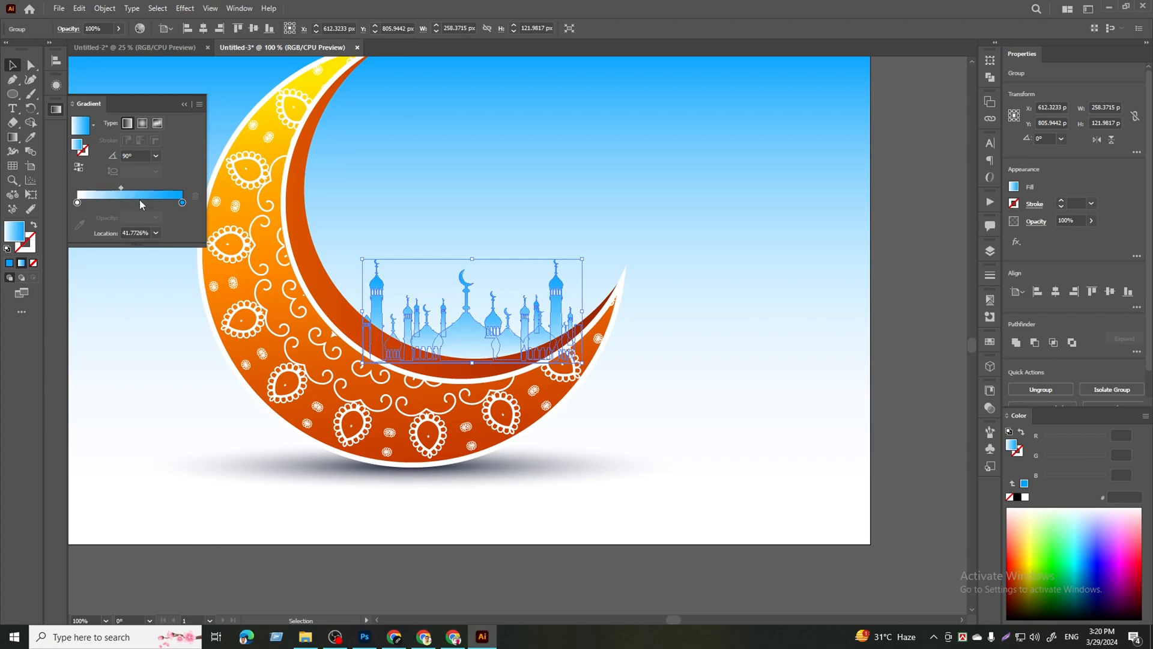
scroll(661, 468, "down", 2)
left_click(654, 512)
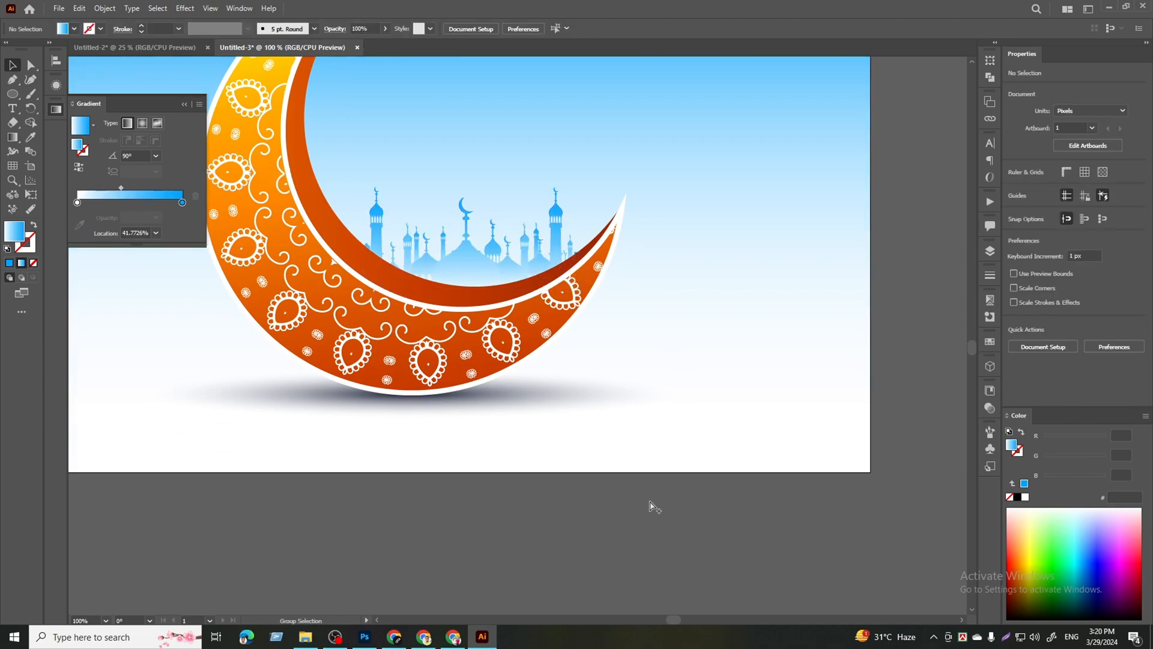
- Enlarge the mosque slightly to about 289 px wide to fill the crescent's inner curve
scroll(650, 509, "down", 2)
scroll(705, 525, "left", 2)
left_click_drag(642, 365, 565, 363)
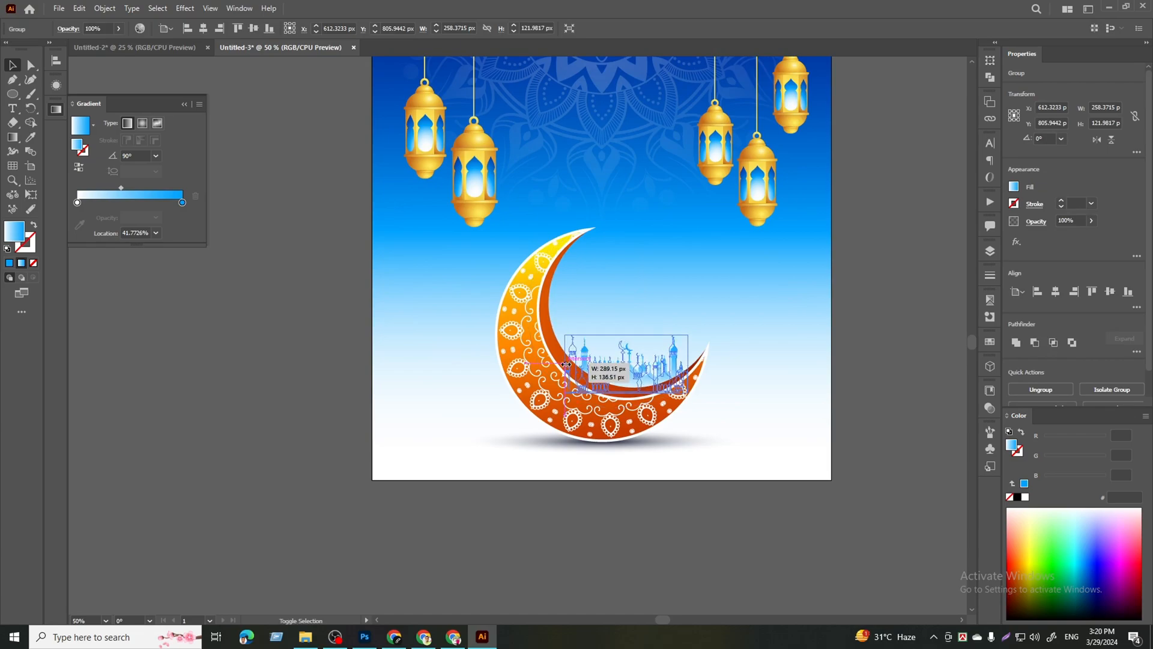
left_click_drag(692, 363, 694, 359)
scroll(655, 524, "down", 2)
left_click_drag(703, 533, 662, 498)
scroll(641, 507, "up", 1)
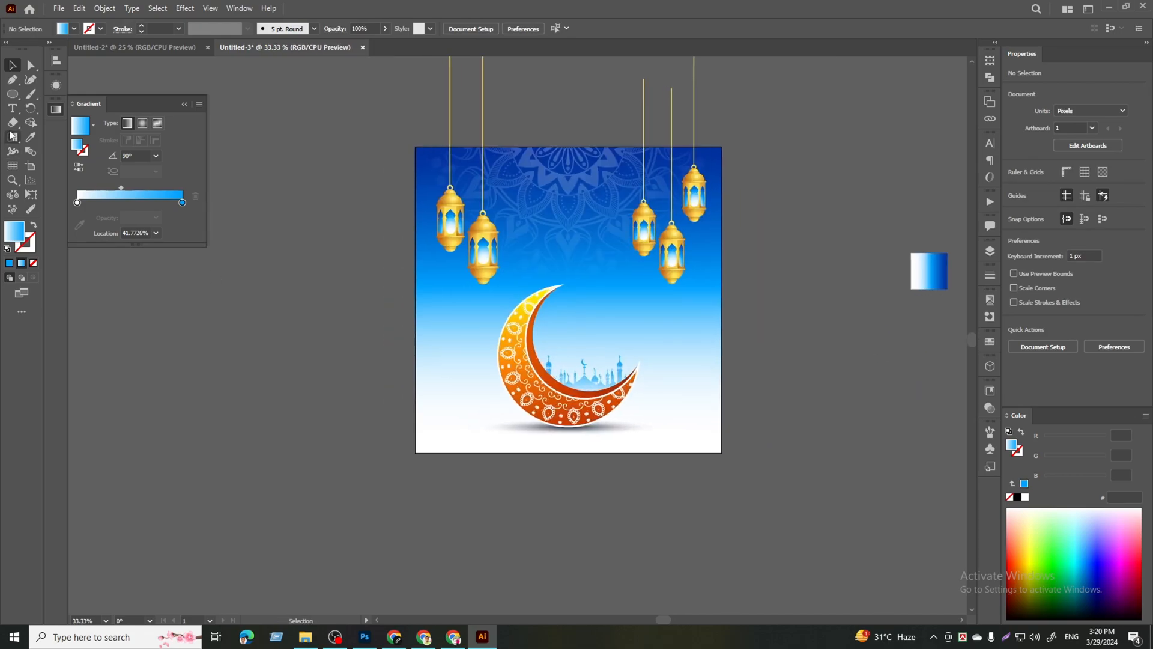
- Add the text "Eid Mubarak" at 72 pt below the artboard
key("t")
scroll(657, 451, "up", 1)
left_click(523, 454)
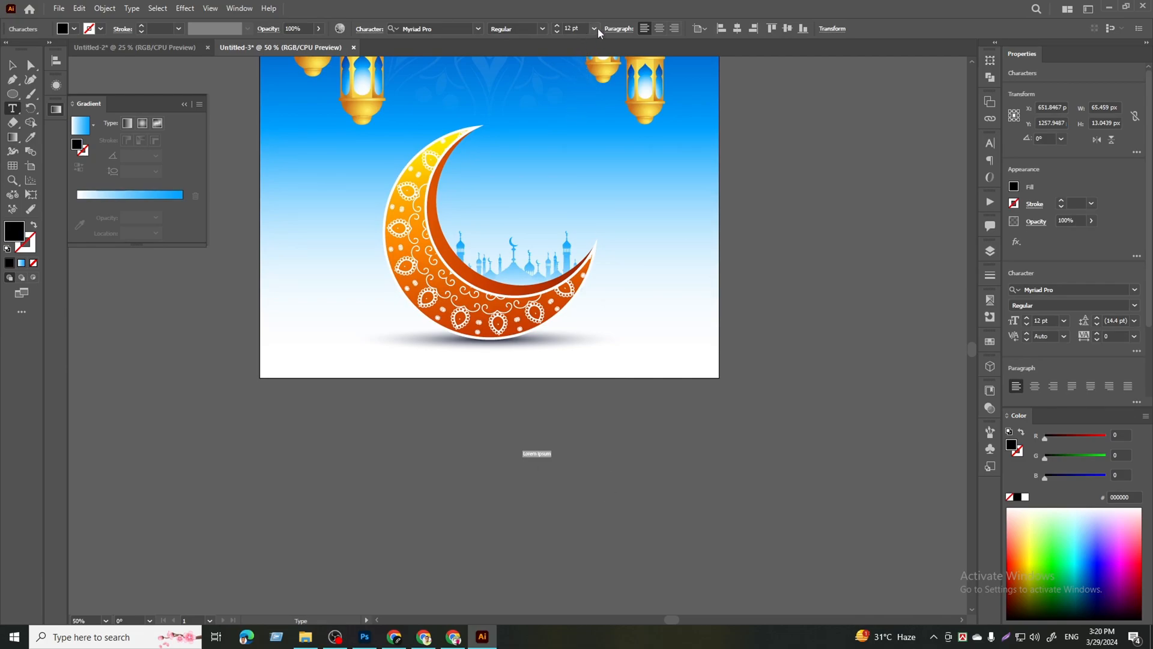
left_click(595, 29)
left_click(617, 246)
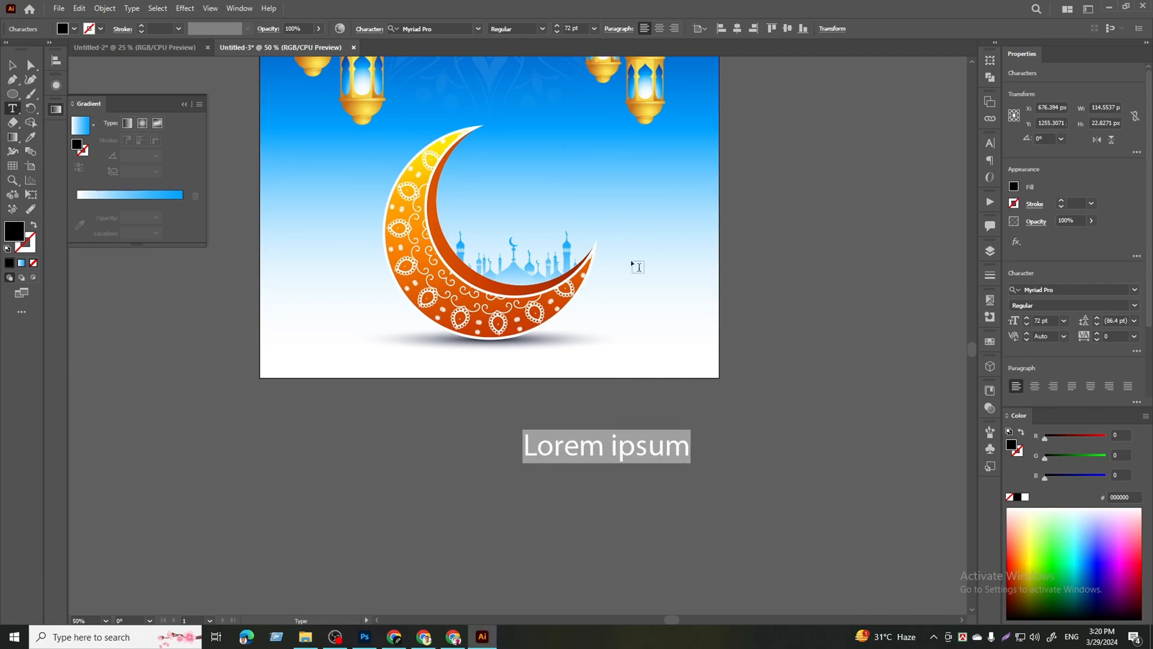
type("Eid Mubarak")
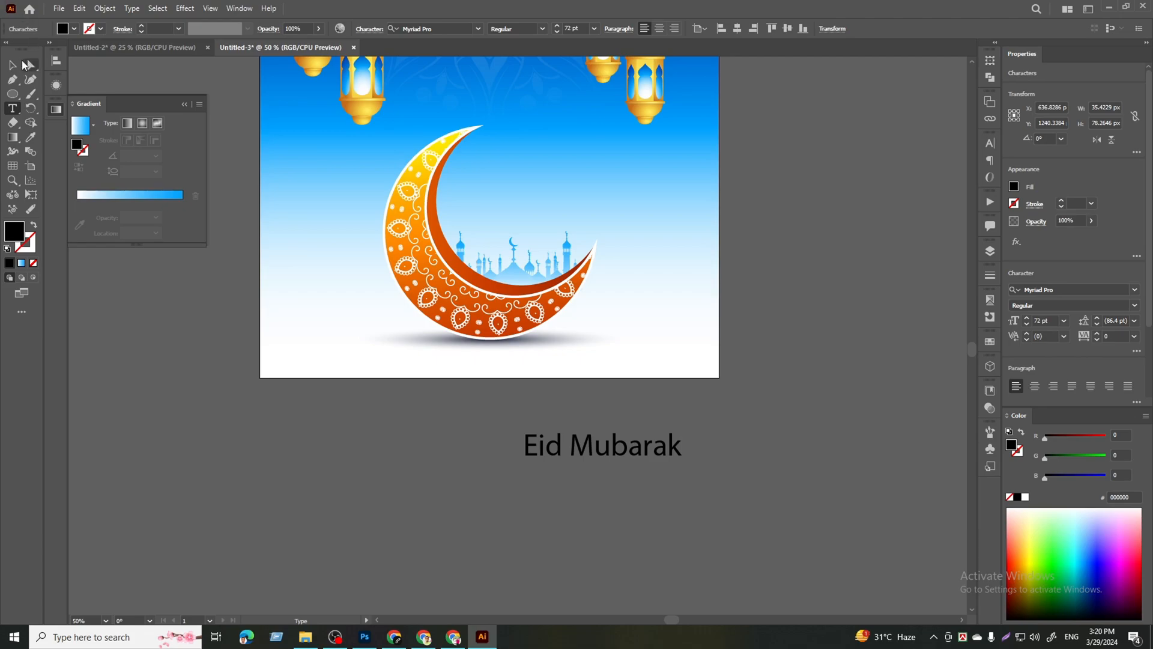
left_click(13, 64)
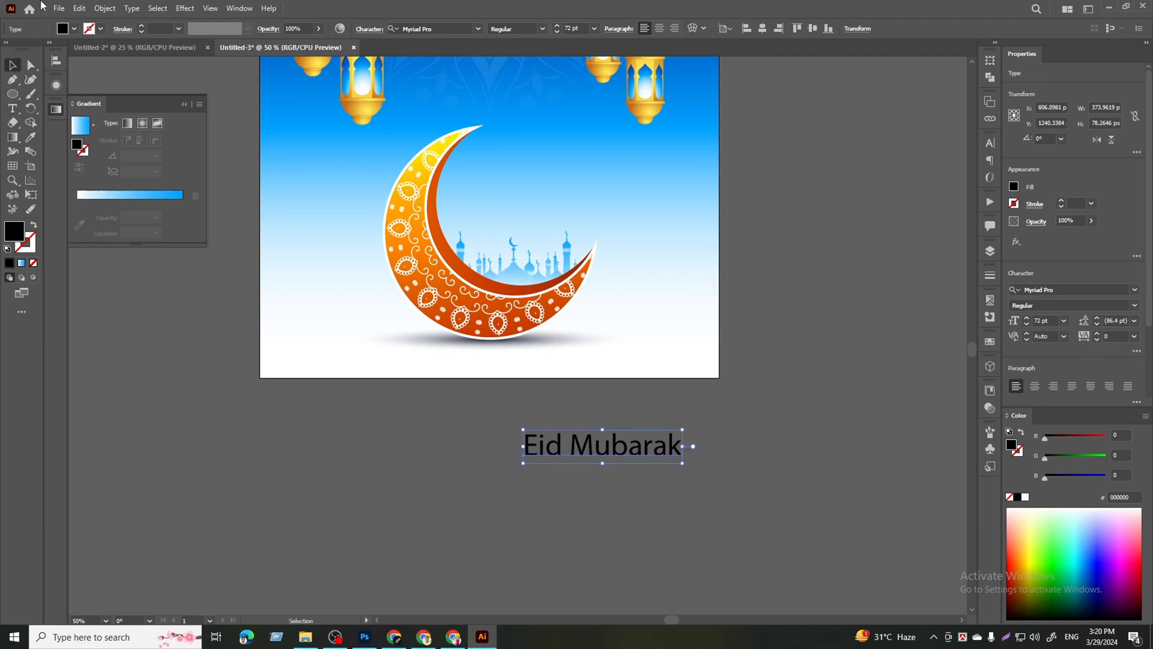
- Break the "Eid Mubarak" text into two lines, with "Mubarak" on the second
double_click(620, 442)
key("ctrl+a")
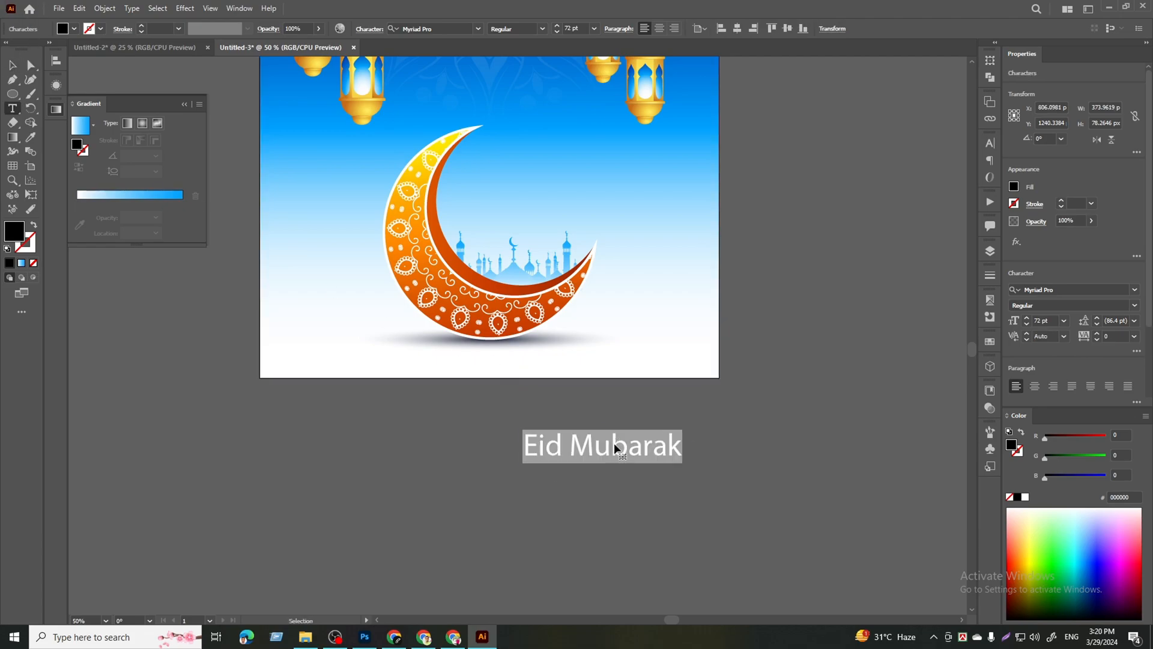
left_click(454, 637)
left_click(152, 13)
left_click(571, 449)
key("Return")
key("Escape")
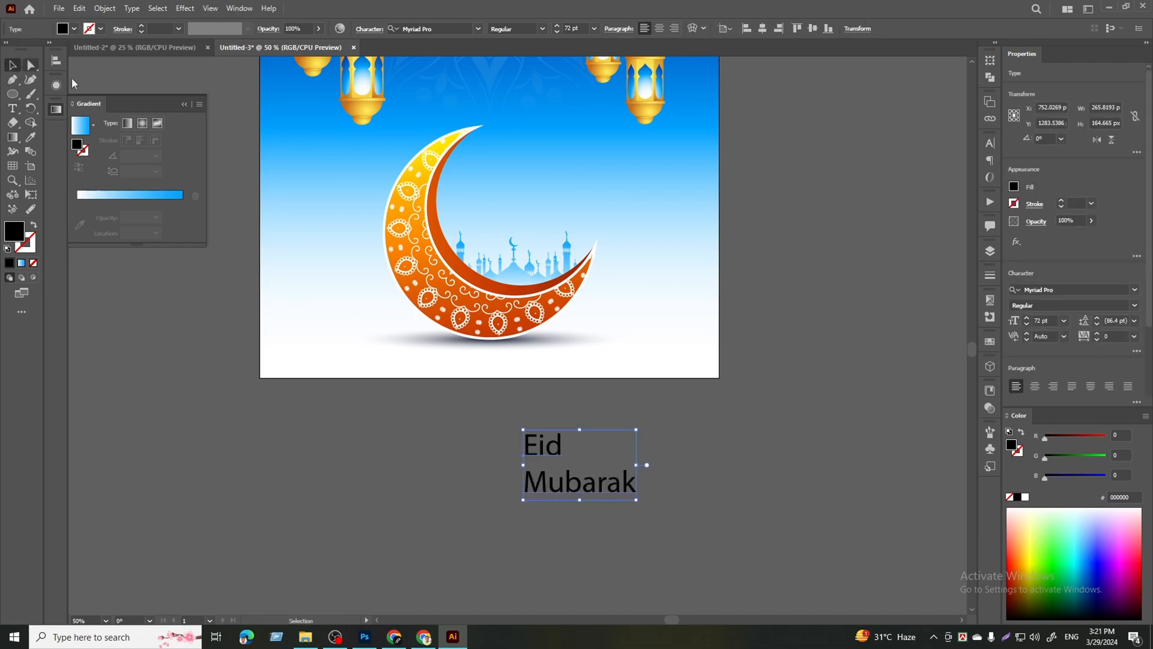
- Centre-align the greeting and split it into two separate text objects, "Mubarak" and "Eid"
key("ctrl+shift+c")
left_click(825, 411)
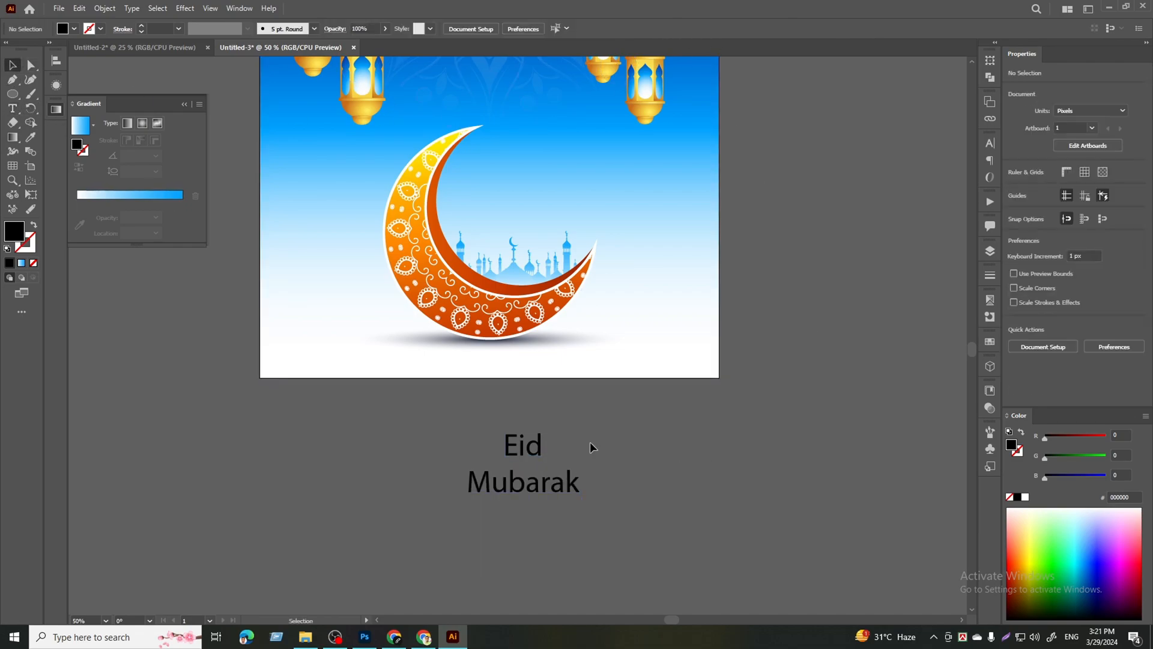
left_click(531, 452)
double_click(531, 451)
key("Delete")
key("Delete")
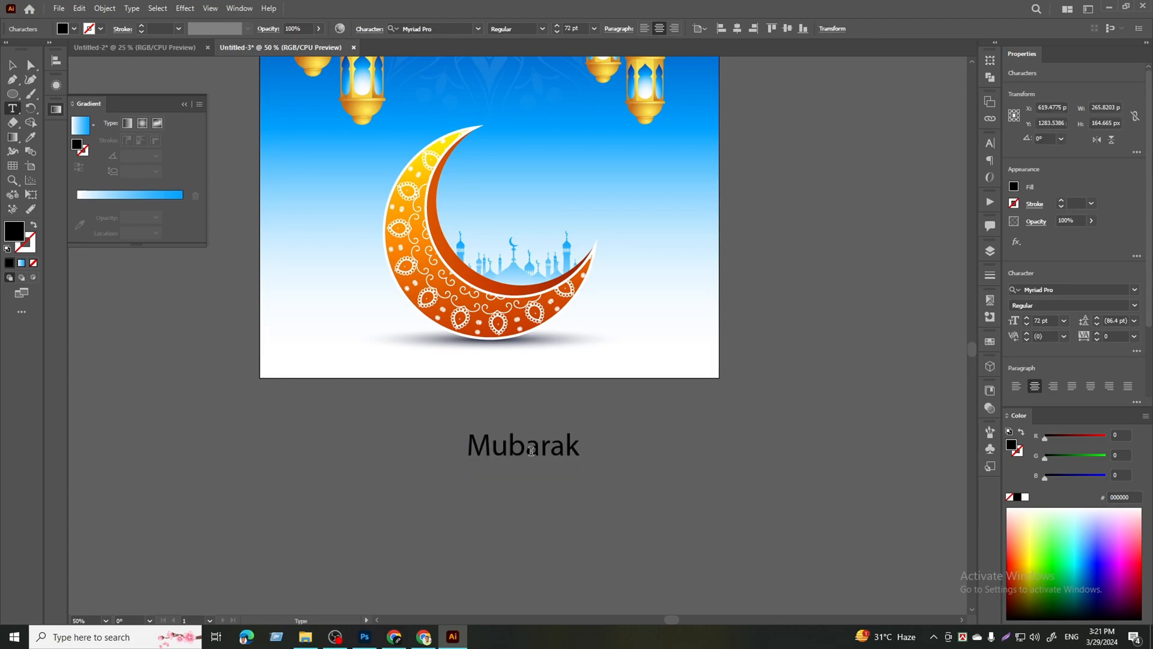
left_click(507, 517)
type("Eid")
key("Escape")
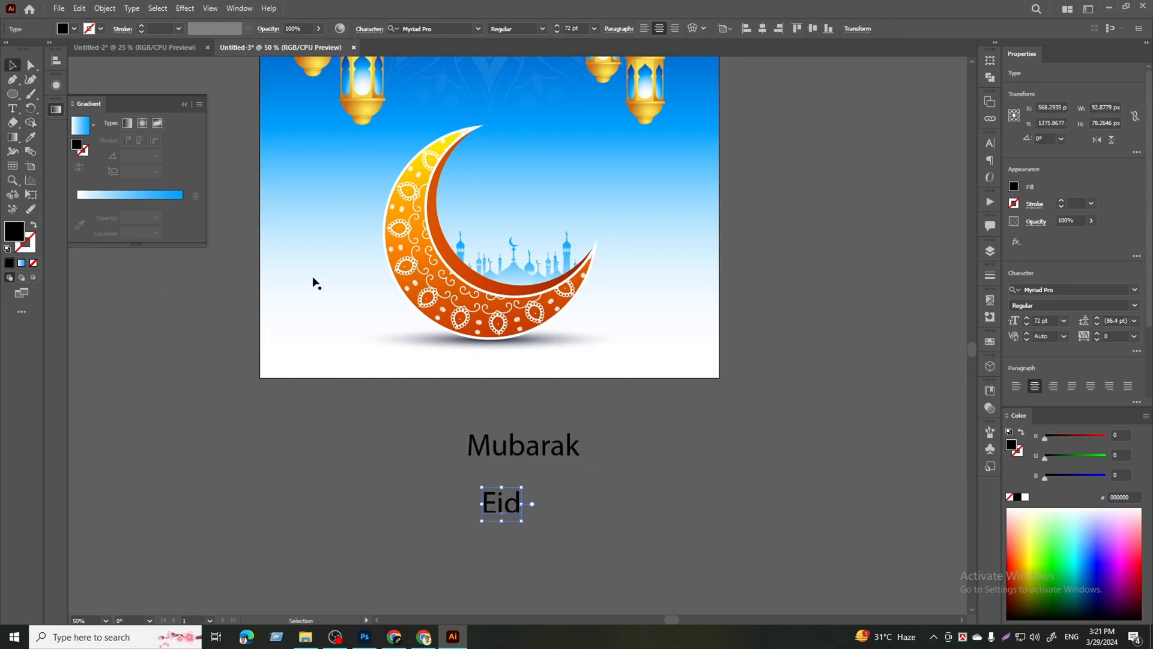
- Stack "Eid" above "Mubarak" and move both words into the crescent's opening above the mosque
left_click_drag(536, 456, 521, 544)
left_click_drag(649, 579, 536, 148)
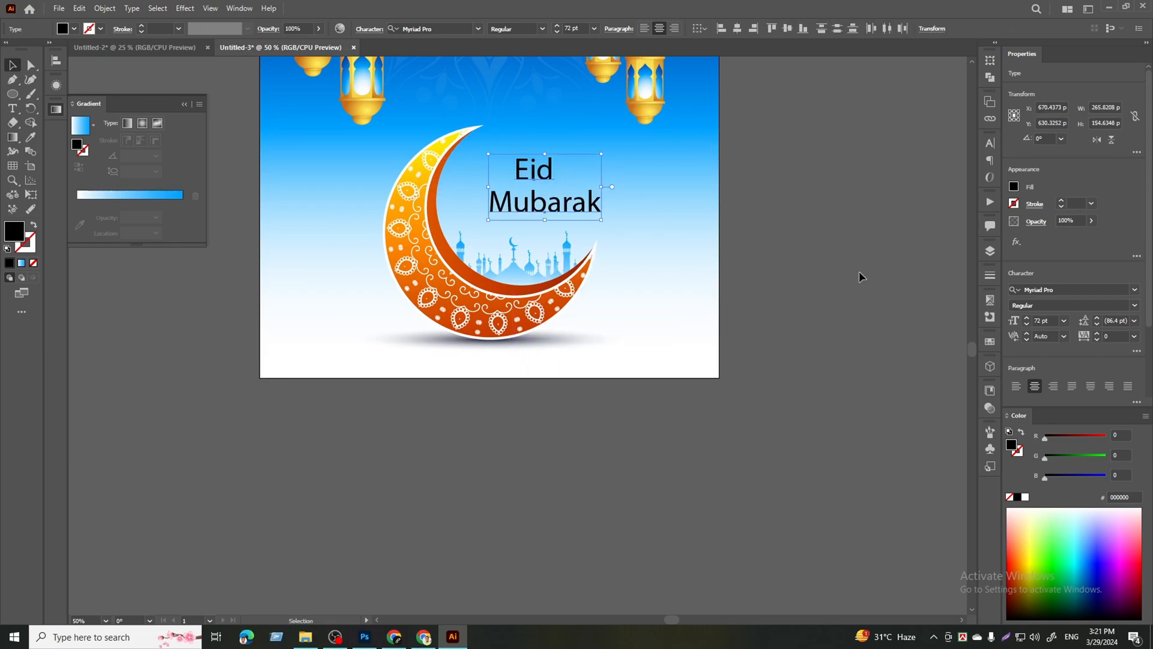
left_click_drag(813, 217, 817, 364)
left_click(830, 365)
- Browse the fonts for the "Eid" text, trying American Purpose STRIPE 1 and choosing Scream Real
left_click(545, 318)
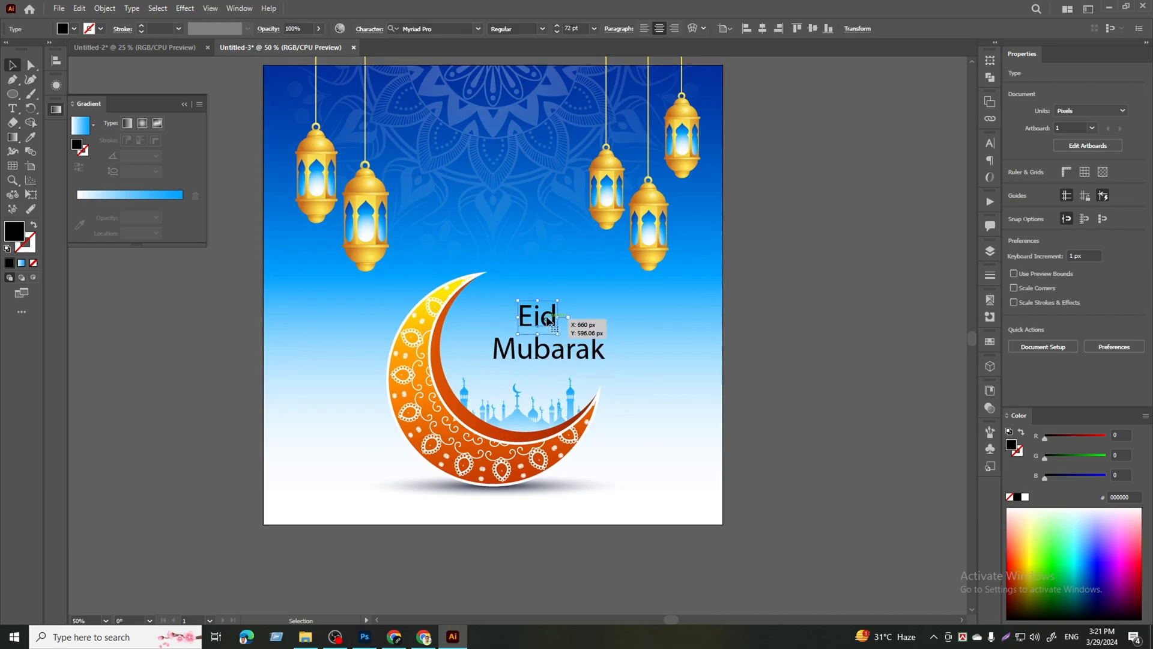
scroll(519, 103, "up", 3)
left_click(478, 29)
left_click(780, 271)
scroll(781, 271, "up", 1)
left_click(531, 447)
left_click(479, 29)
scroll(564, 237, "down", 6)
scroll(563, 236, "down", 10)
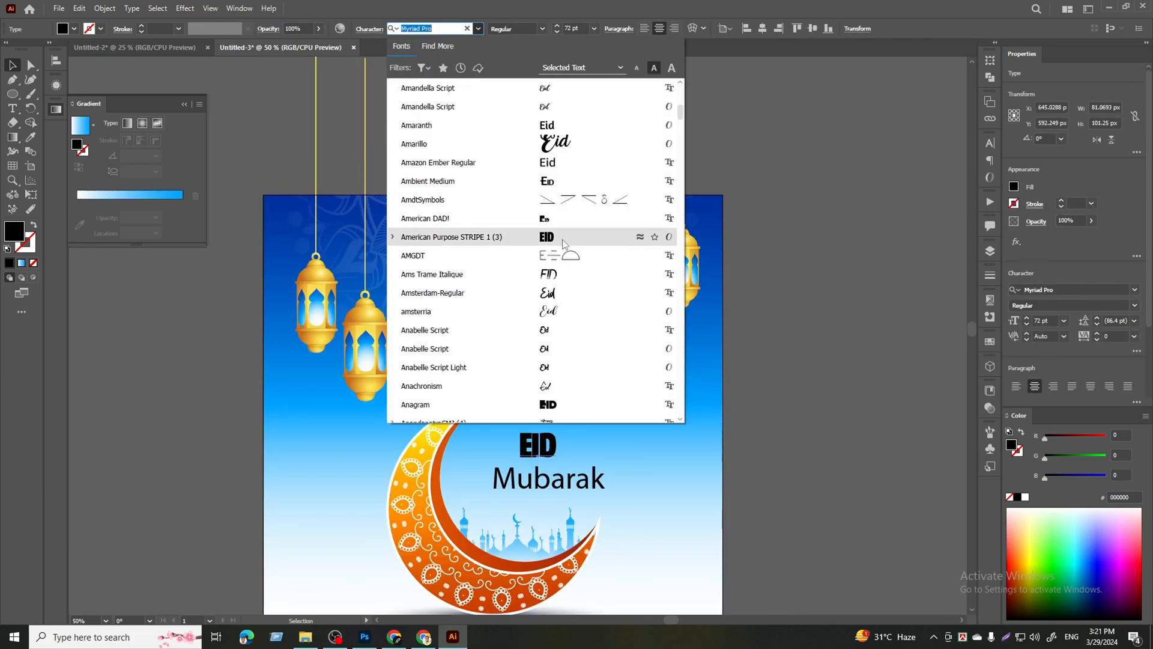
left_click(563, 237)
left_click_drag(680, 92, 682, 303)
scroll(592, 275, "down", 15)
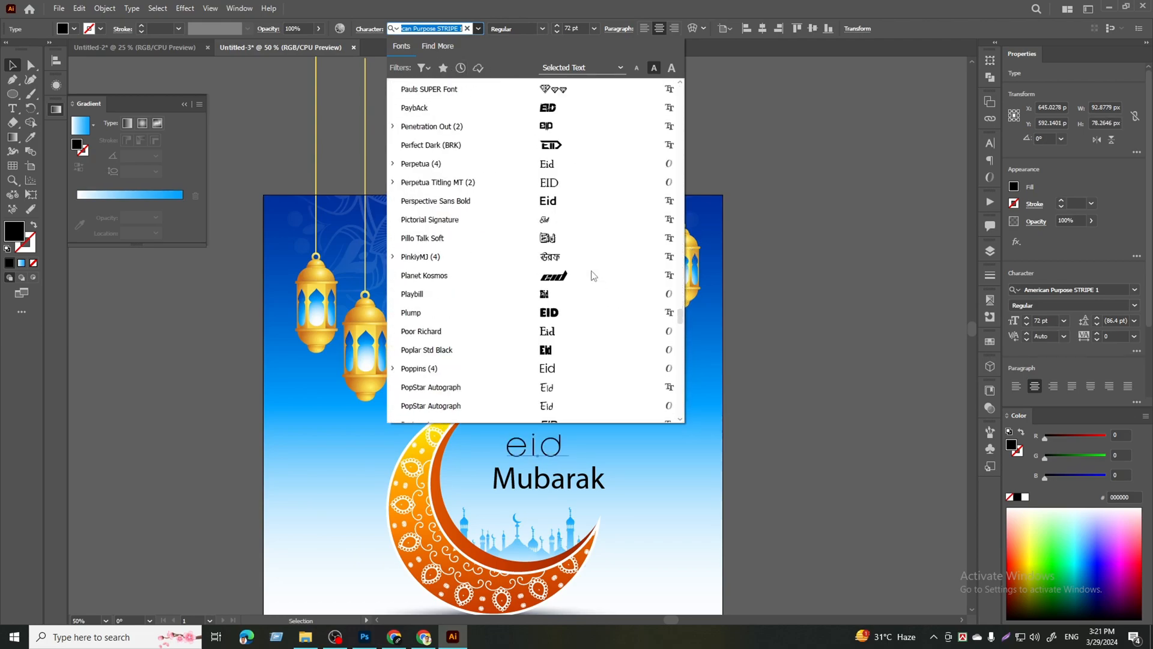
scroll(591, 271, "down", 10)
left_click(591, 273)
- Set the "Eid" text's font size to 152 pt
left_click(594, 29)
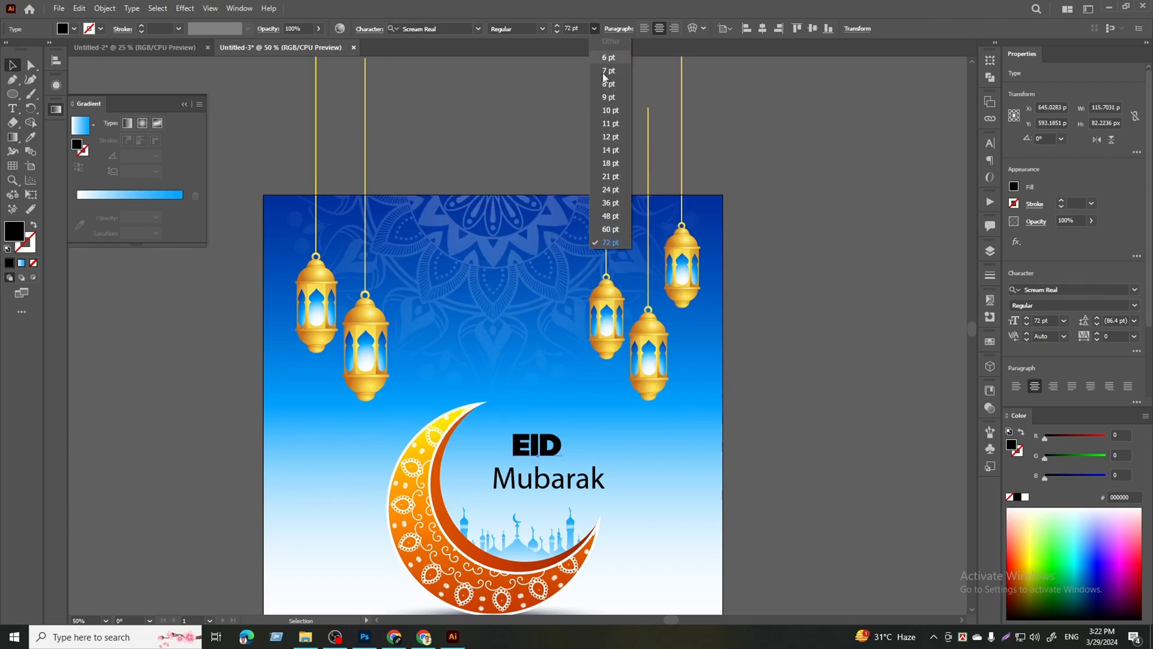
left_click(565, 28)
type("1")
key("Return")
- Set the "Mubarak" text's font to Anachronism
scroll(594, 420, "down", 2)
left_click(570, 425)
left_click(479, 28)
scroll(614, 205, "down", 10)
scroll(614, 205, "down", 5)
scroll(588, 210, "down", 5)
left_click(598, 294)
scroll(652, 424, "up", 2)
- Browse the fonts for a script style and set the "Mubarak" text in Signatrue
left_click(478, 29)
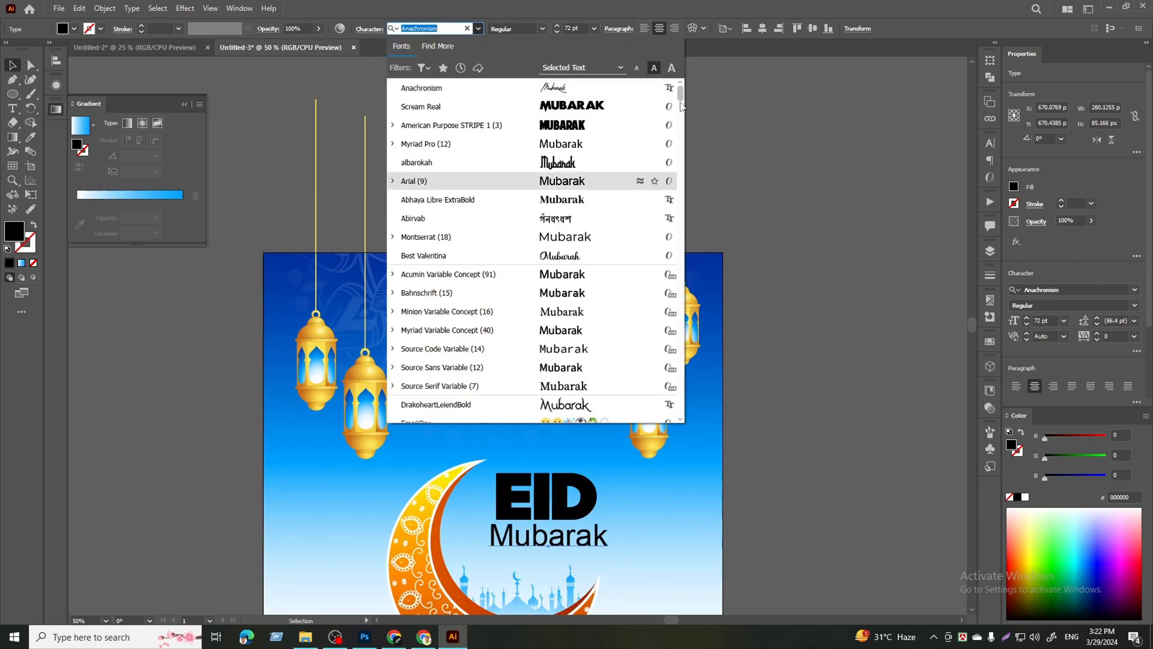
scroll(595, 354, "down", 20)
scroll(583, 150, "down", 15)
scroll(575, 169, "down", 20)
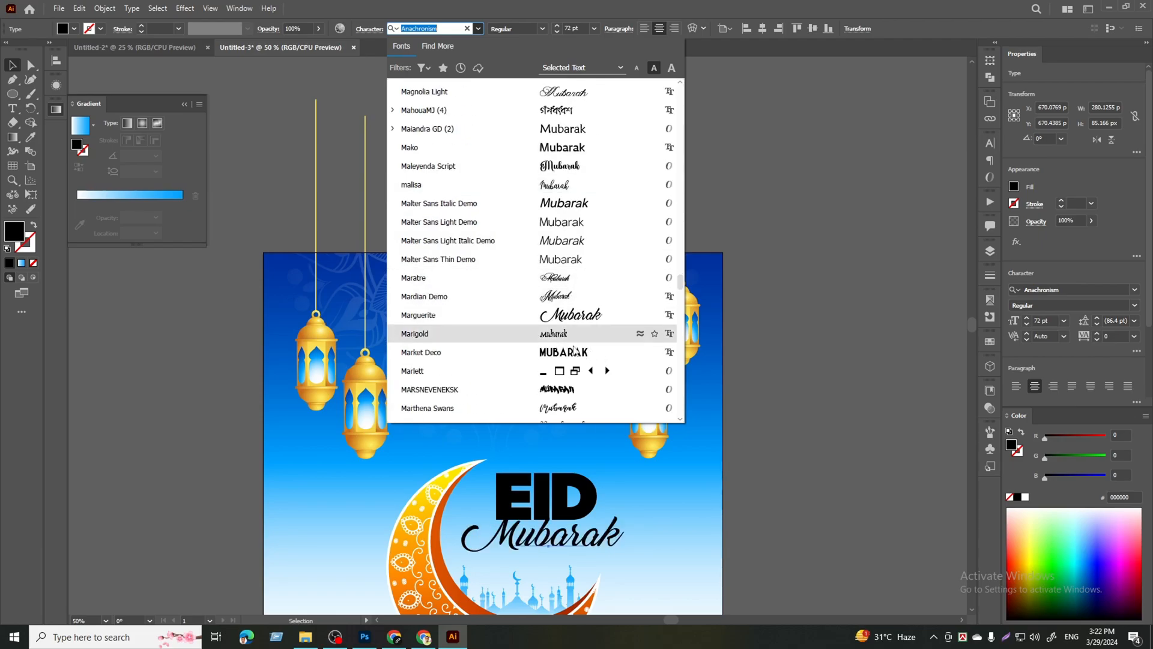
scroll(603, 272, "down", 20)
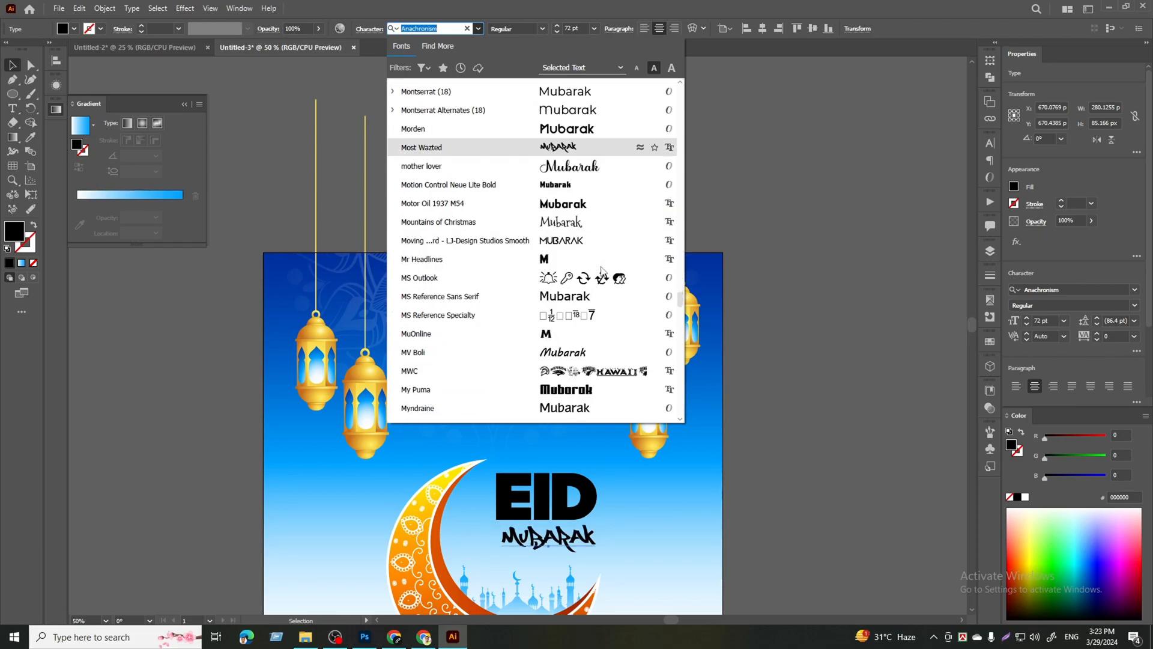
scroll(600, 288, "down", 20)
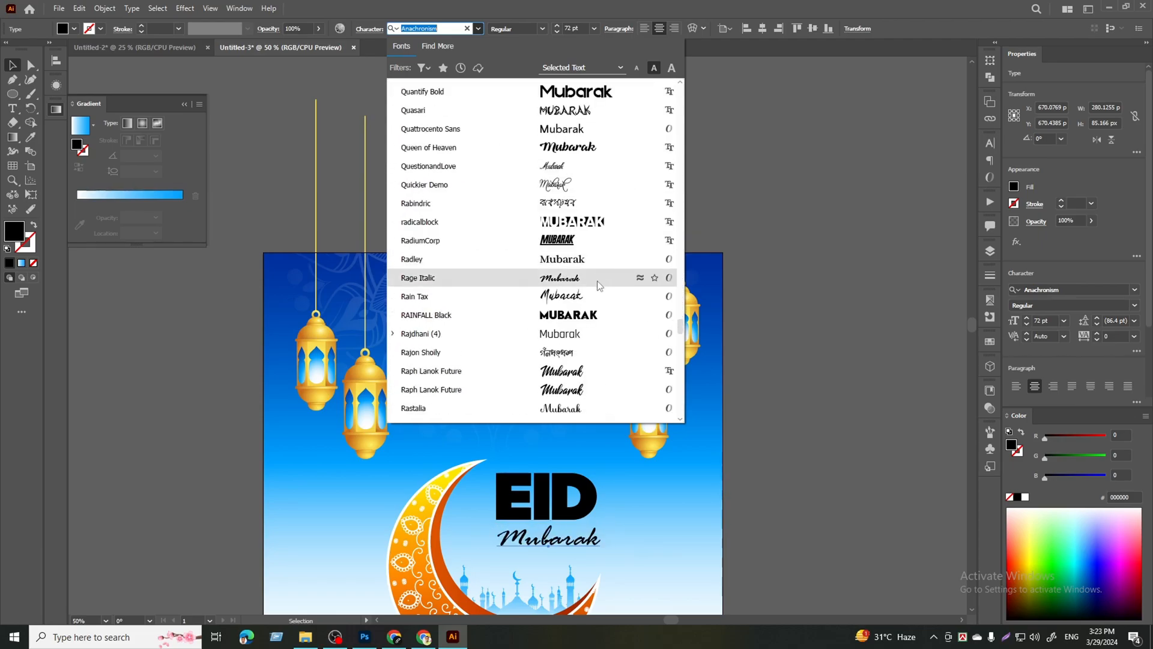
scroll(594, 309, "down", 10)
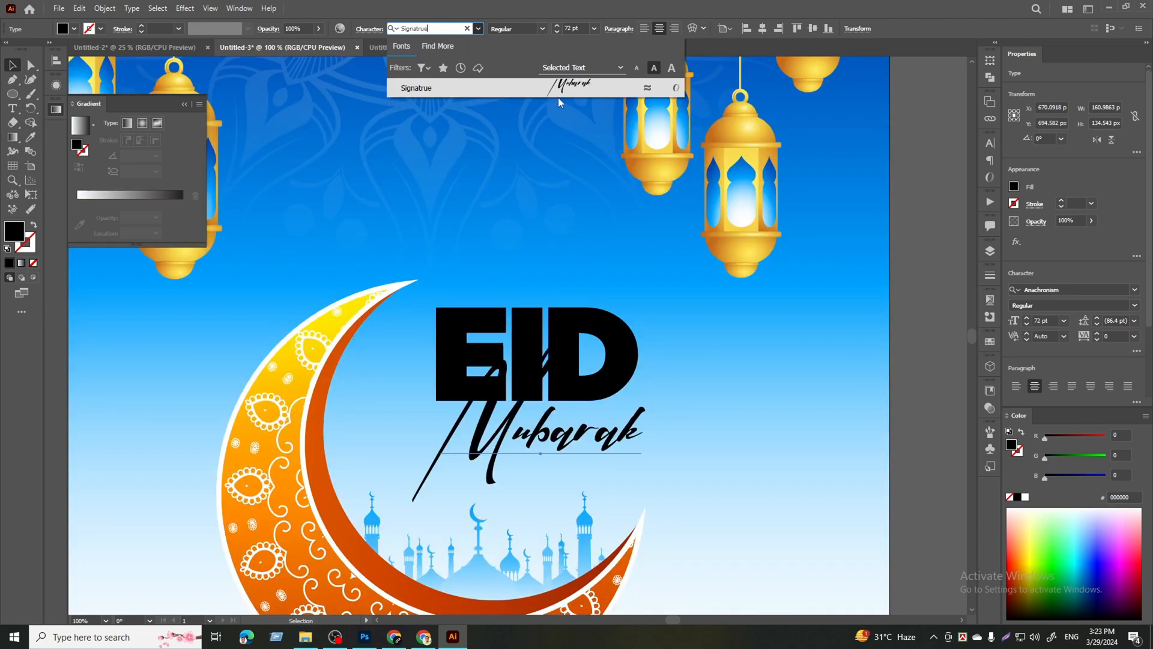
left_click(561, 87)
- Set the "Eid" text in Anton Regular and change it to uppercase
left_click(592, 318)
left_click(443, 28)
type("anton")
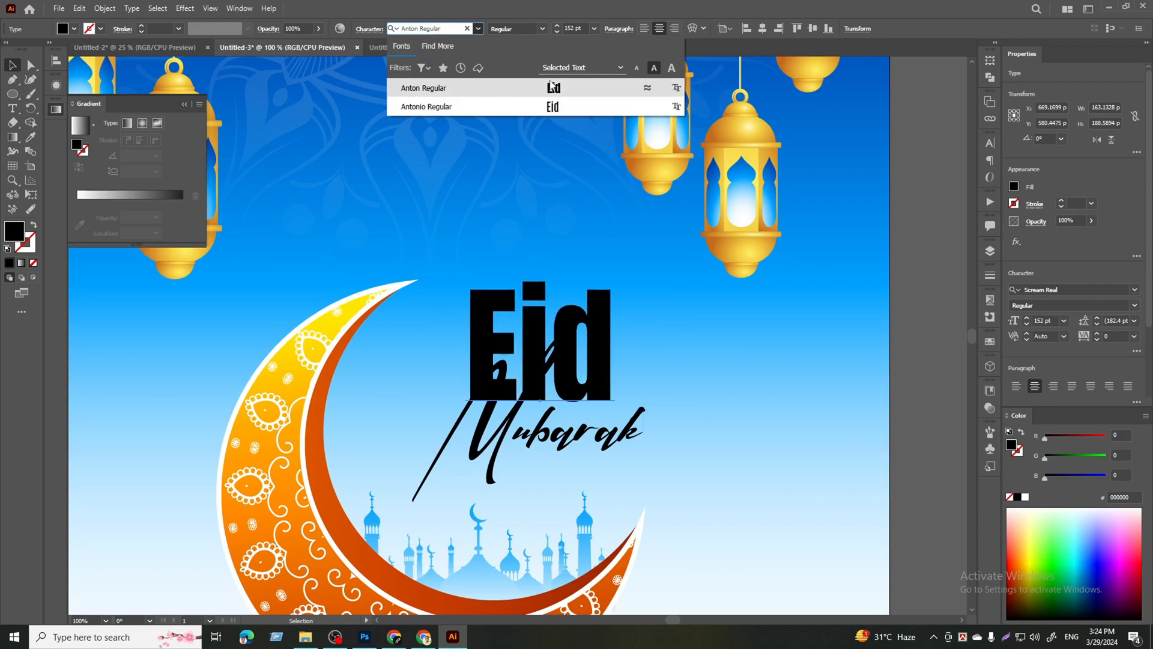
left_click(553, 86)
left_click(132, 8)
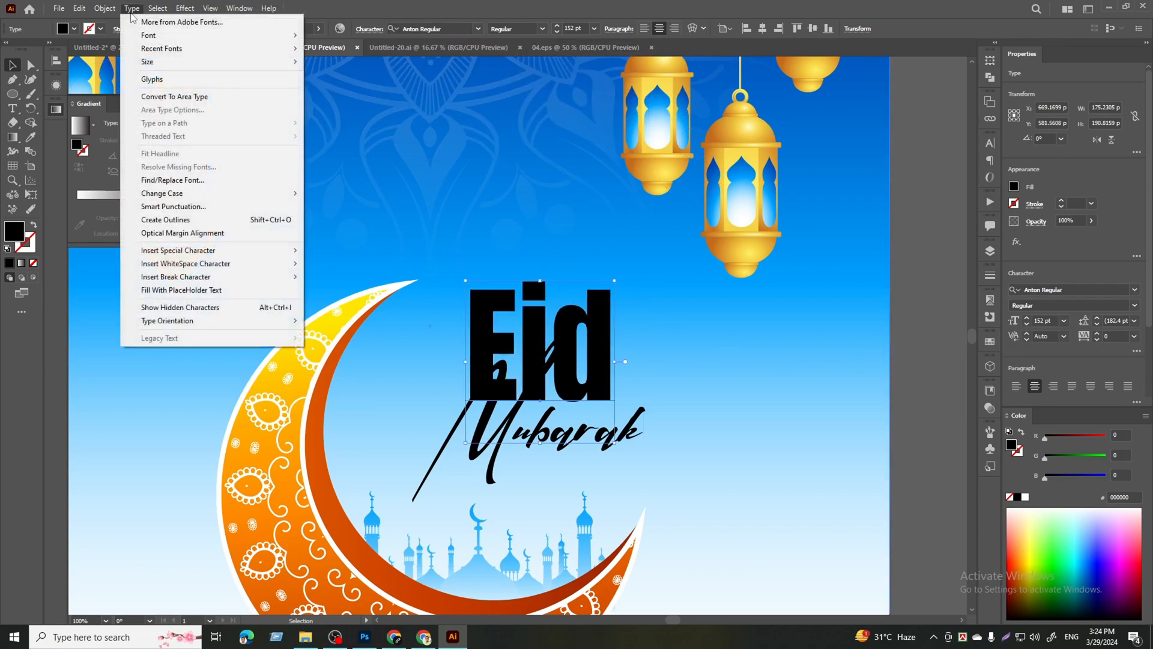
mouse_move(264, 193)
left_click(354, 195)
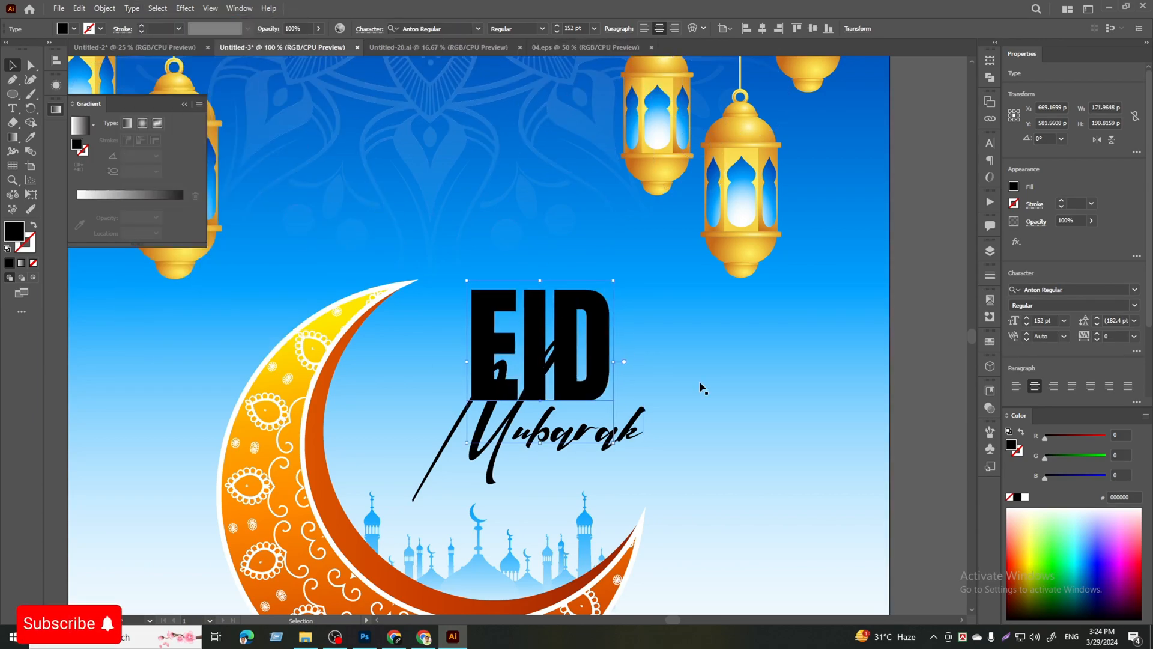
- Enlarge "EID" to about 208 pt and shrink "Mubarak" to about 54 pt, overlapping the lower edge of "EID"
left_click(919, 430)
scroll(533, 277, "down", 3)
left_click(541, 293)
scroll(538, 298, "up", 2)
left_click_drag(539, 330, 586, 359)
left_click(580, 377)
- Fill the "EID" text with white
left_click(536, 255)
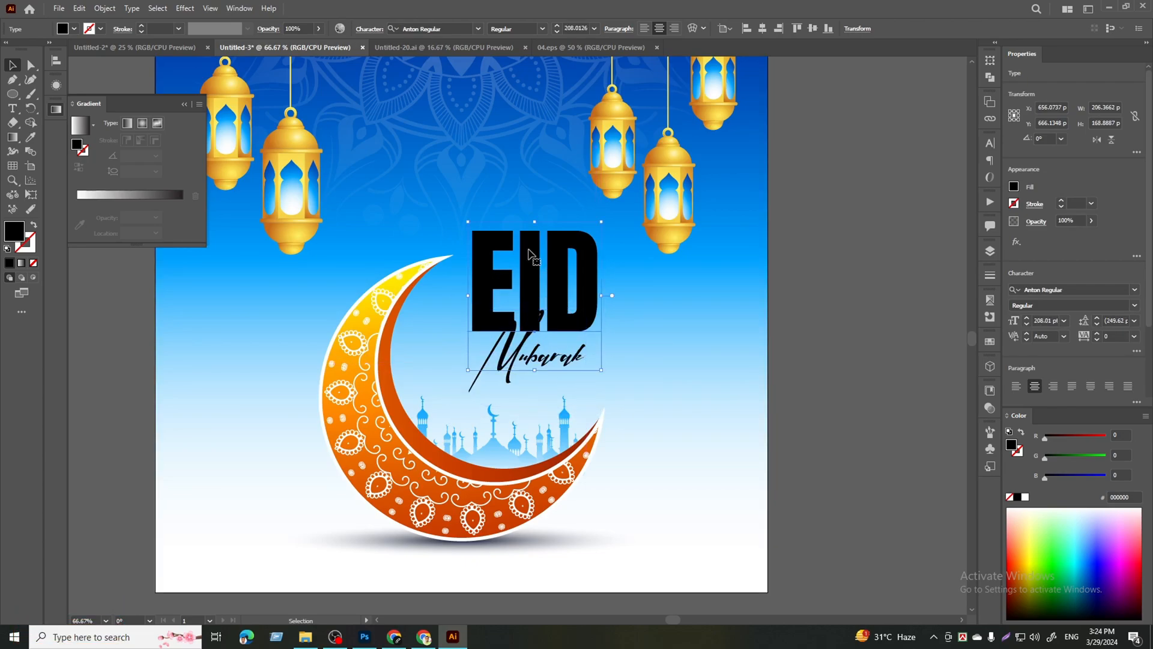
left_click(25, 50)
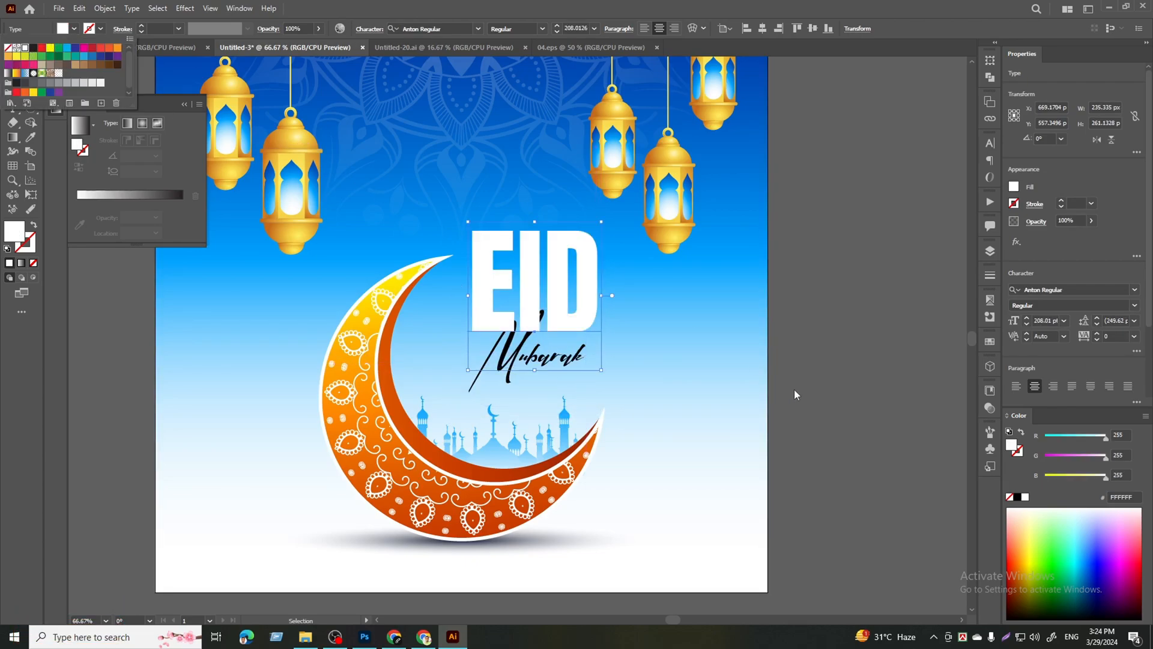
left_click(786, 386)
- Bring the "Mubarak" text to the front of the stacking order
left_click(569, 366)
left_click(496, 384)
right_click(499, 386)
mouse_move(597, 317)
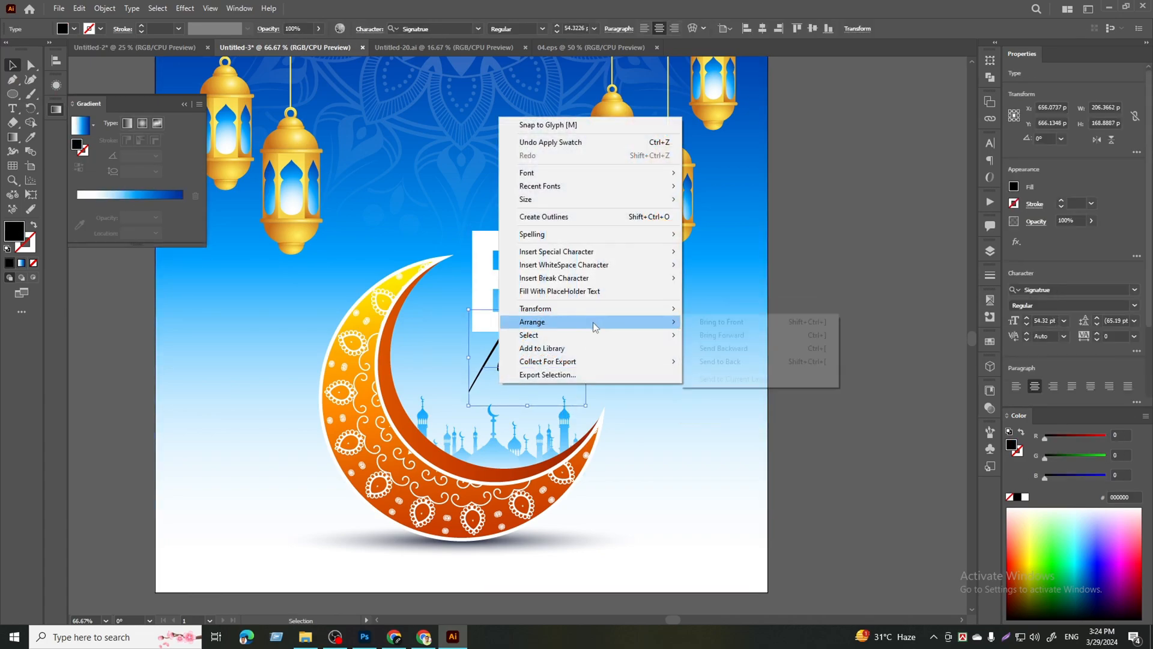
left_click(715, 323)
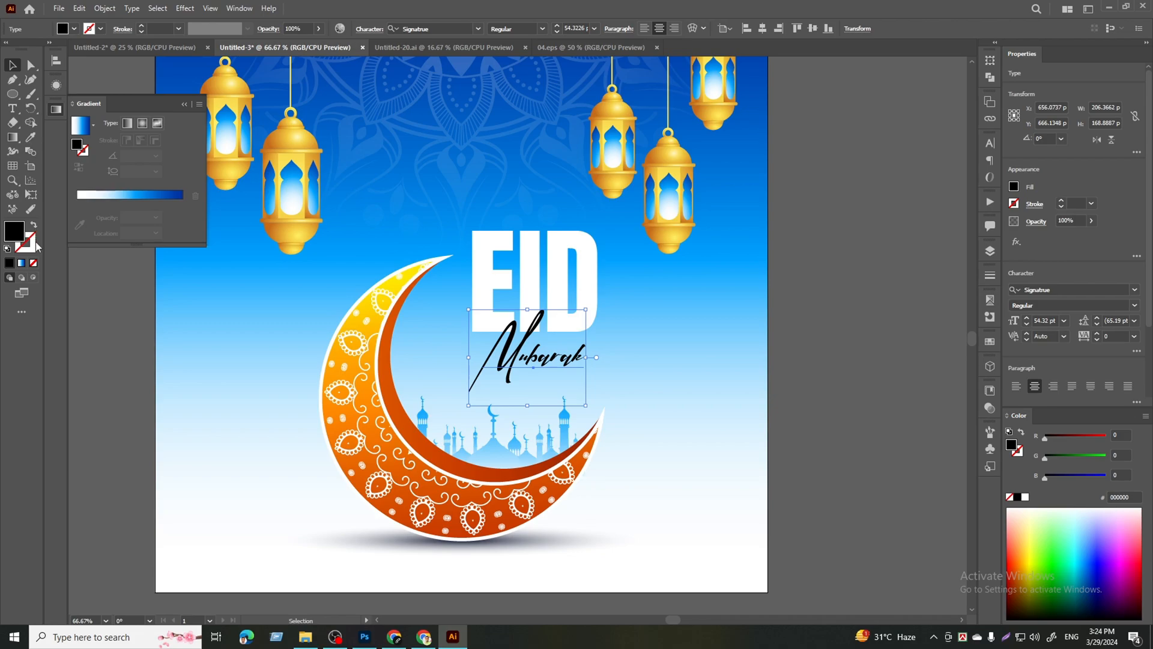
- Remove the solid fill of "Mubarak", add a new fill and apply the white-to-blue linear gradient
left_click(33, 263)
left_click(55, 86)
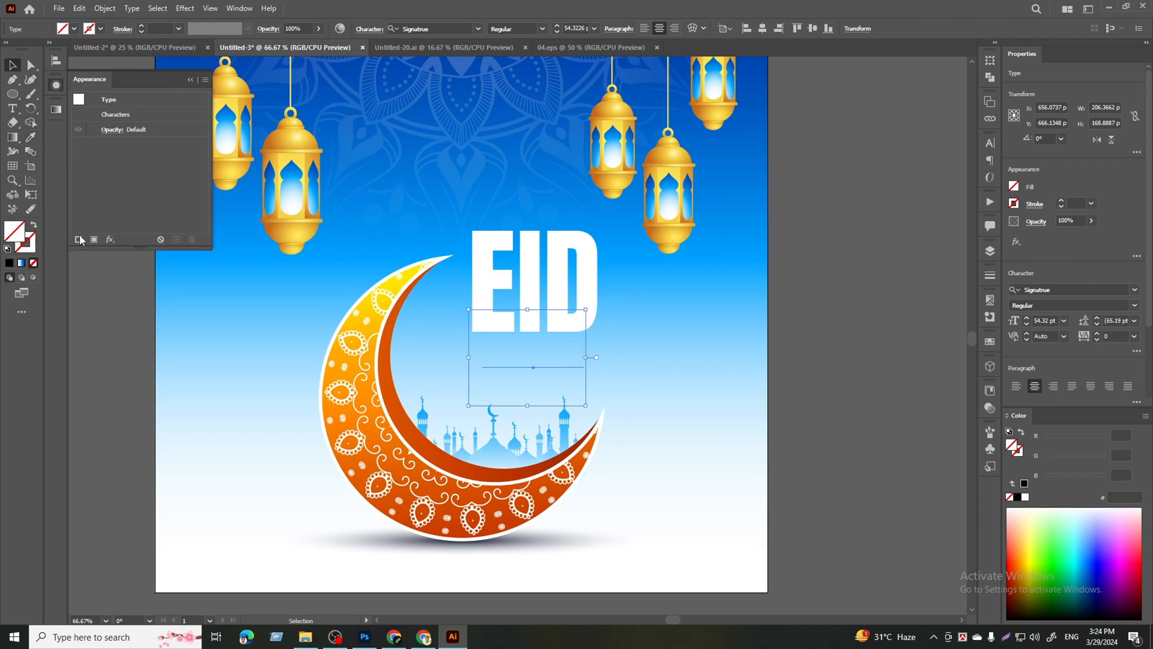
left_click(92, 239)
left_click(22, 262)
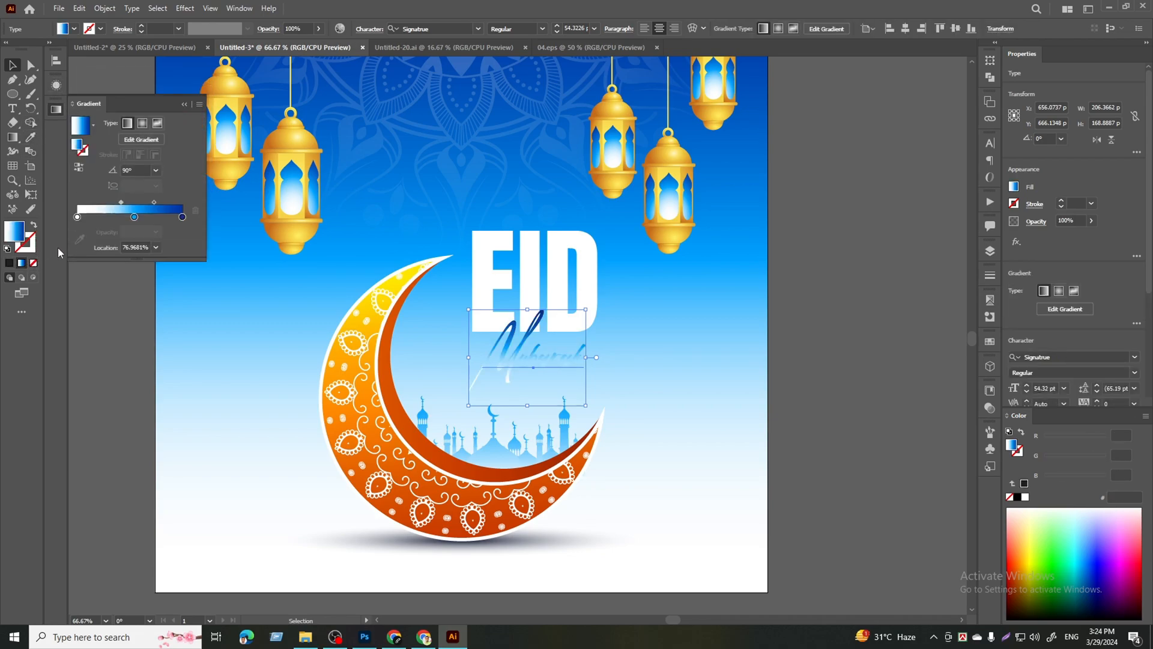
- Delete the white stop of the "Mubarak" gradient and slide the light blue stop to 0%
left_click(77, 217)
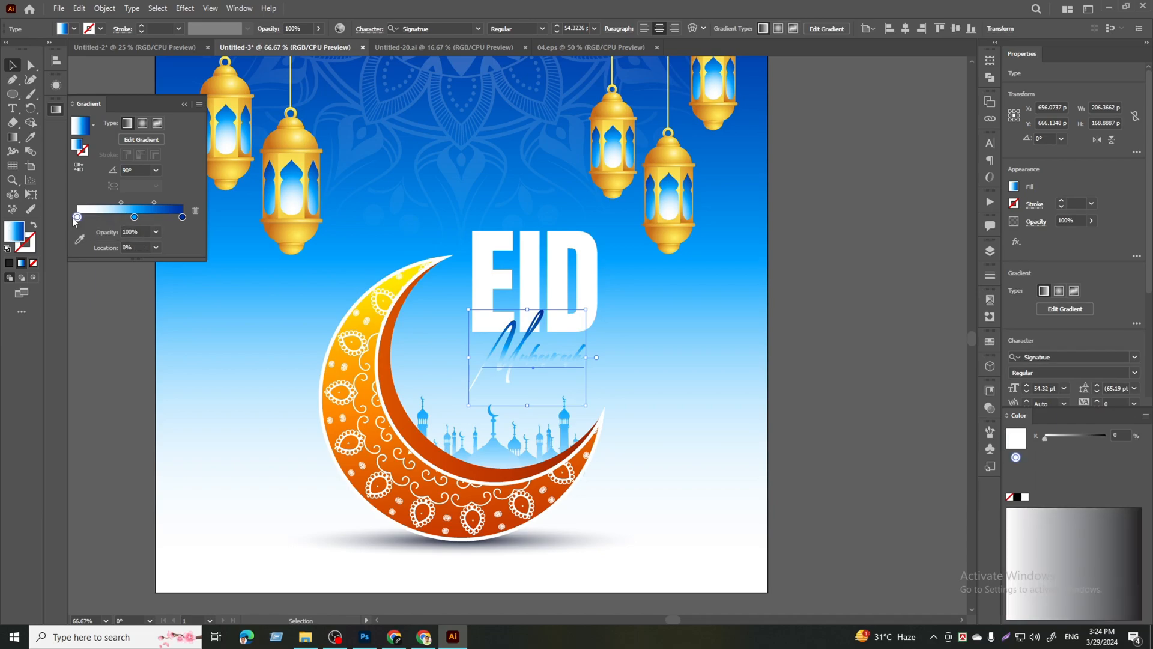
left_click(195, 211)
left_click_drag(134, 216, 76, 218)
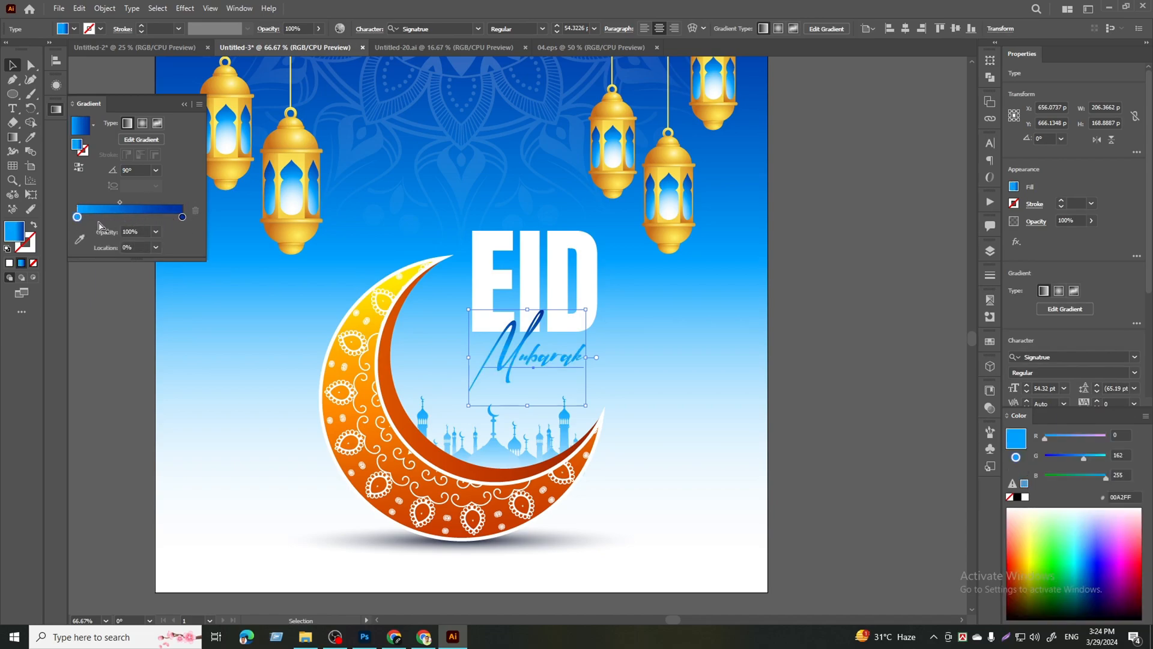
- Try the darker navy 001E5B on the dark blue stop of the "Mubarak" gradient
left_click(182, 218)
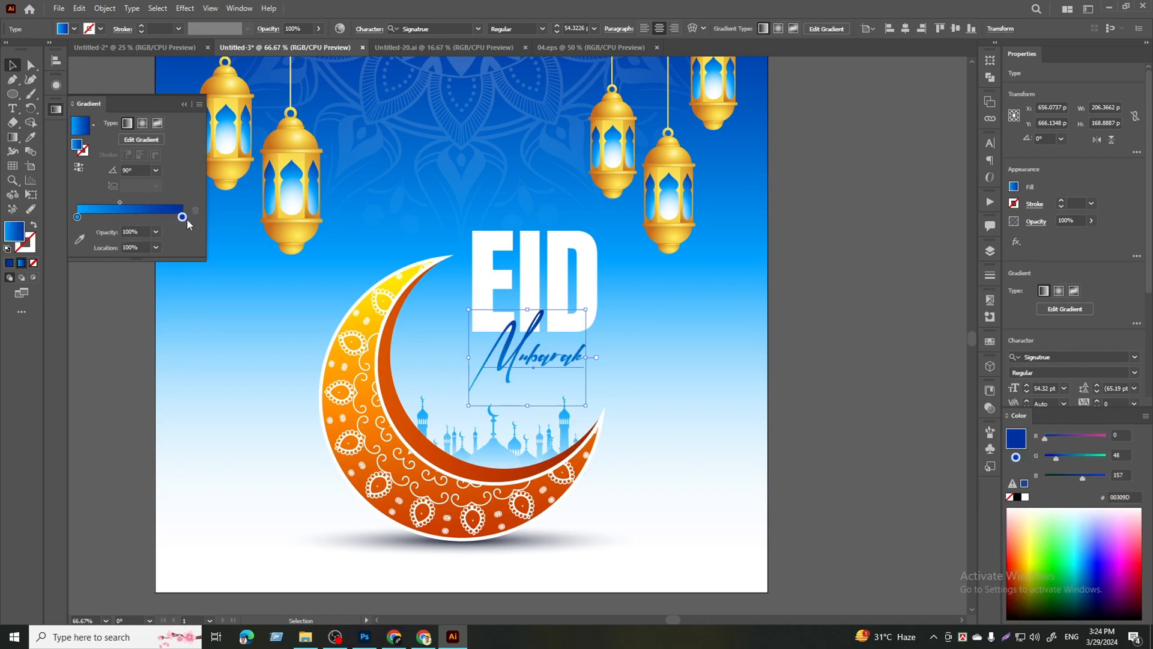
left_click(80, 239)
double_click(13, 233)
left_click_drag(713, 273, 775, 328)
left_click(897, 235)
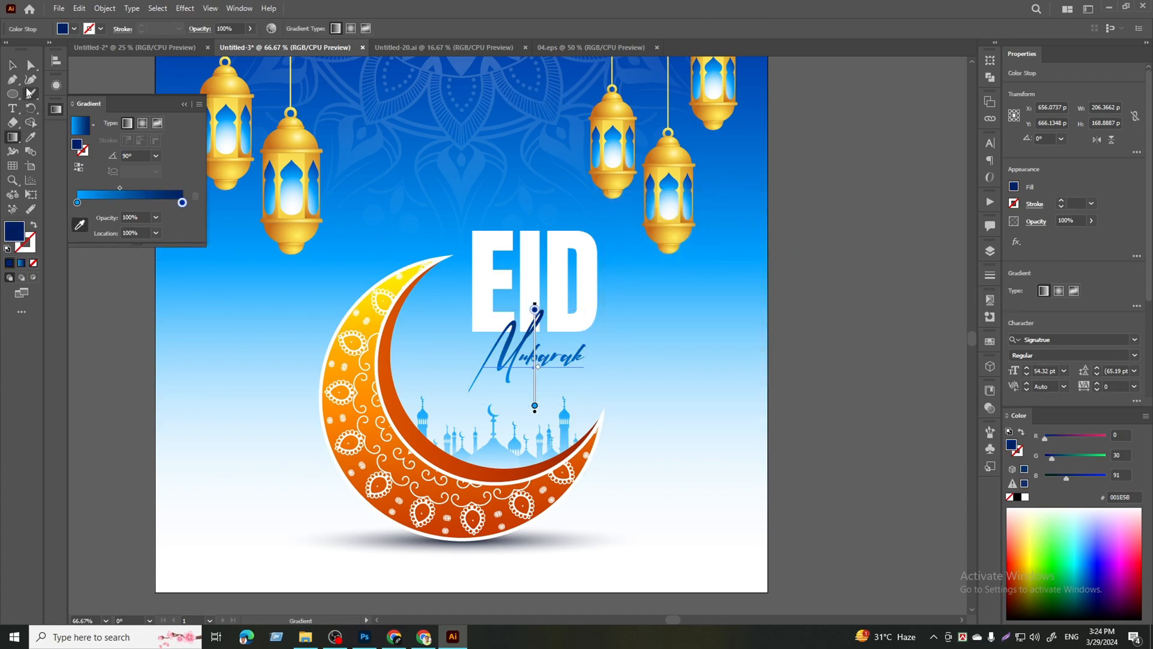
key("v")
left_click(869, 416)
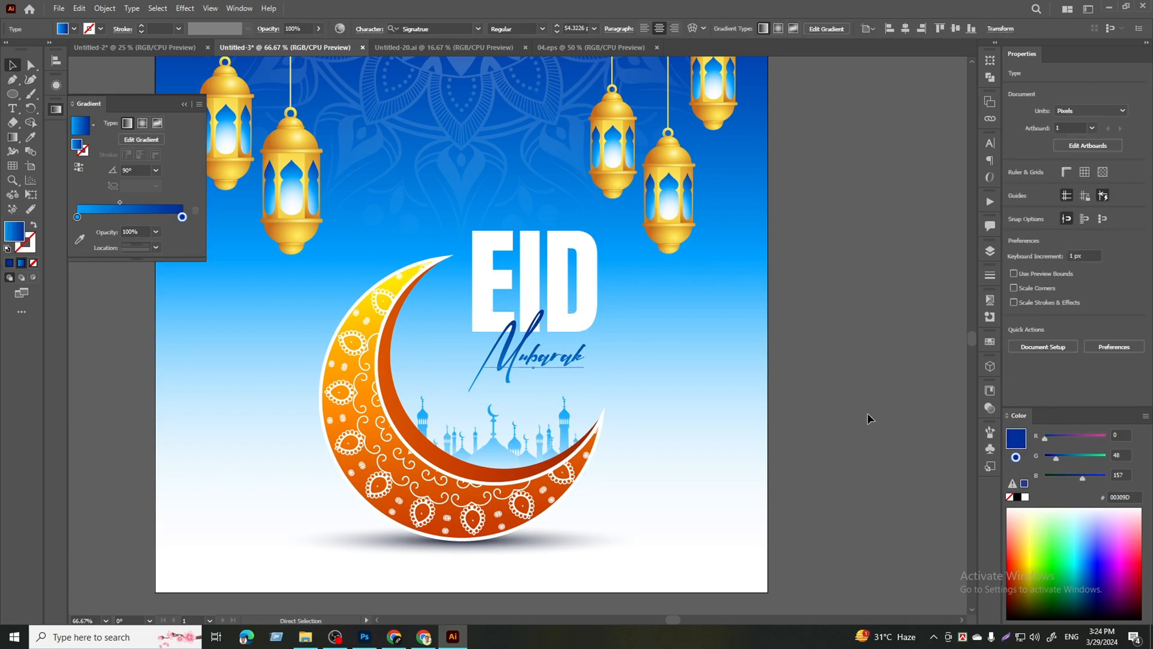
- Move the "Mubarak" text slightly up so it overlaps more of the lower edge of "EID"
scroll(542, 394, "up", 3)
key("v")
left_click(552, 319)
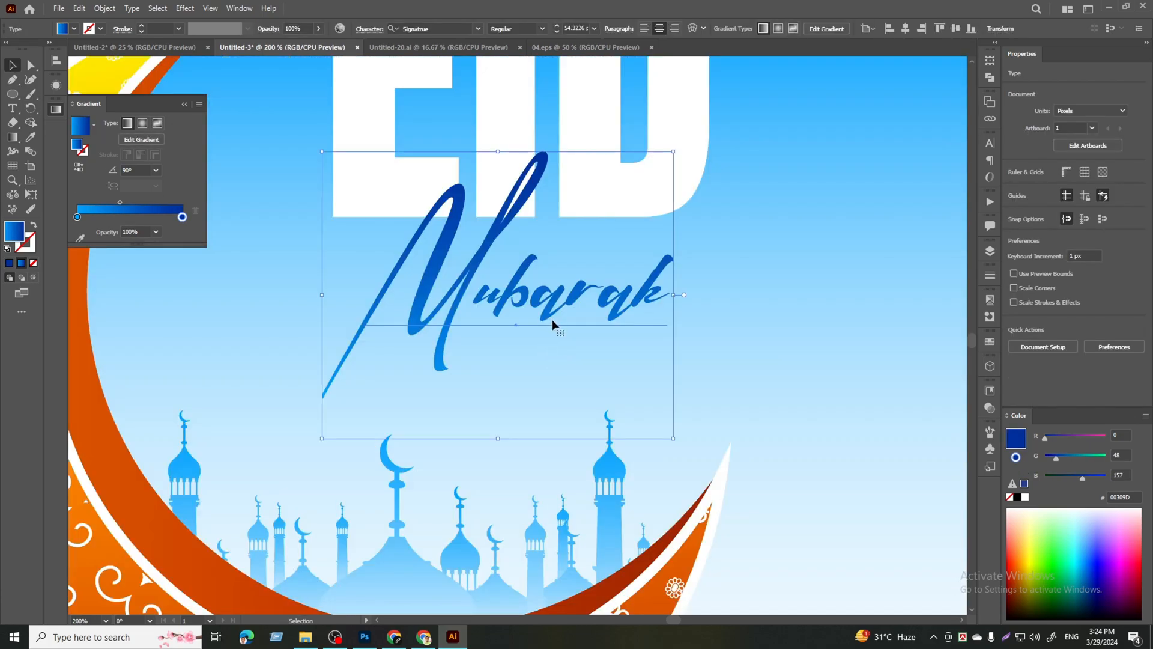
left_click_drag(555, 269, 554, 283)
scroll(456, 284, "down", 1)
scroll(457, 288, "down", 3)
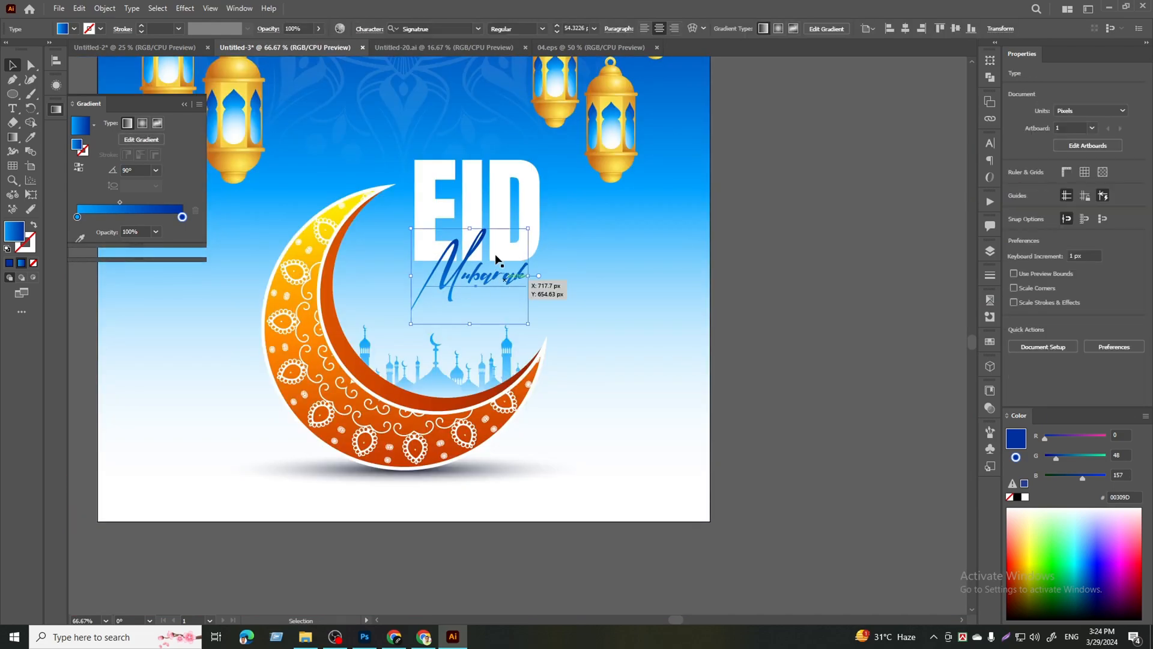
- Group "EID" and "Mubarak" and reposition the group slightly lower and further left inside the crescent
left_click(498, 201)
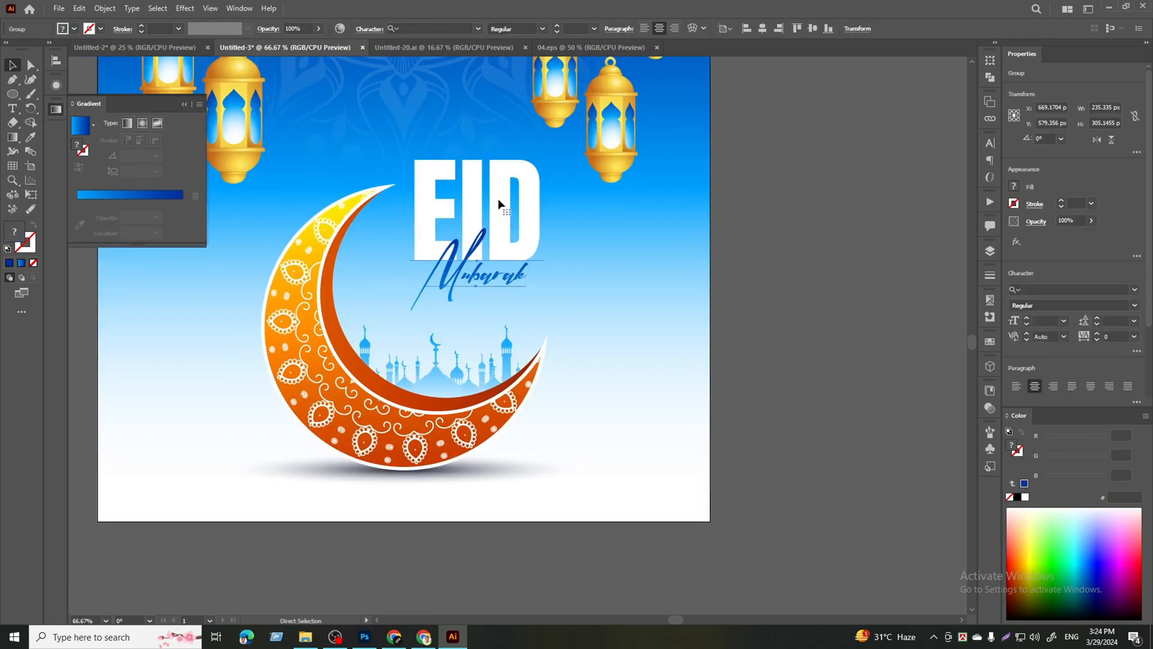
mouse_move(495, 211)
left_mouse_down()
mouse_move(478, 217)
mouse_move(511, 213)
left_mouse_up()
scroll(478, 221, "down", 2)
left_click(708, 325)
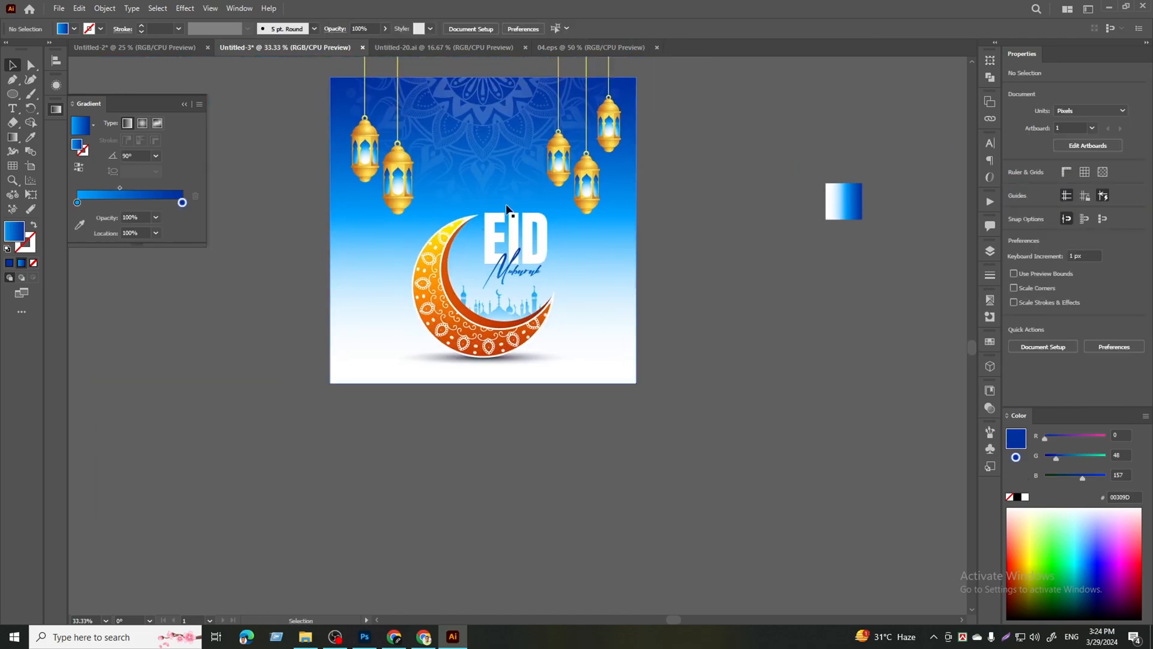
scroll(498, 205, "up", 2)
left_click(555, 265)
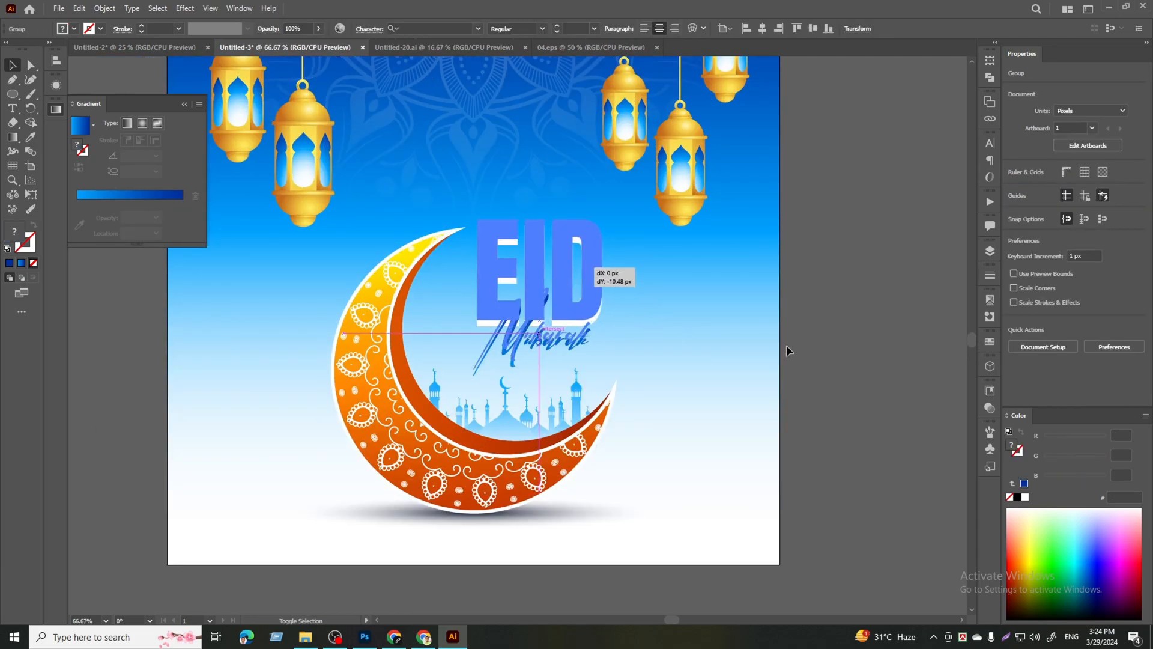
scroll(784, 344, "down", 2)
left_click(812, 354)
- Draw a 1080 x 1080 px rectangle and centre it horizontally and vertically on the artboard
scroll(718, 345, "down", 1)
left_click_drag(713, 345, 660, 345)
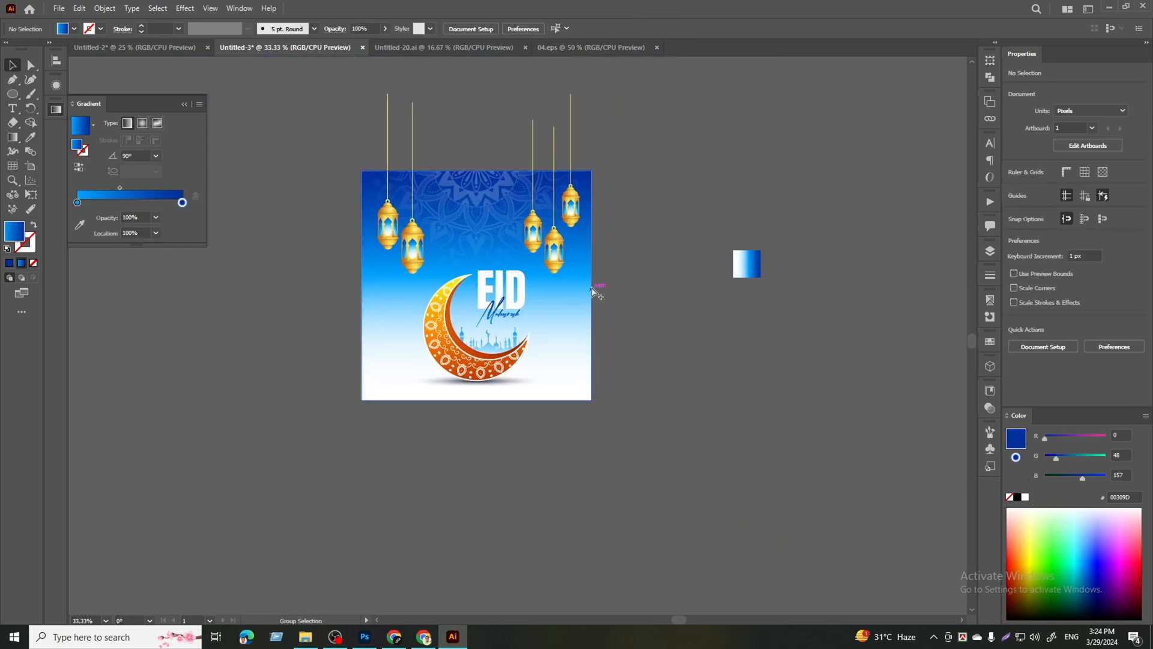
scroll(594, 288, "up", 2)
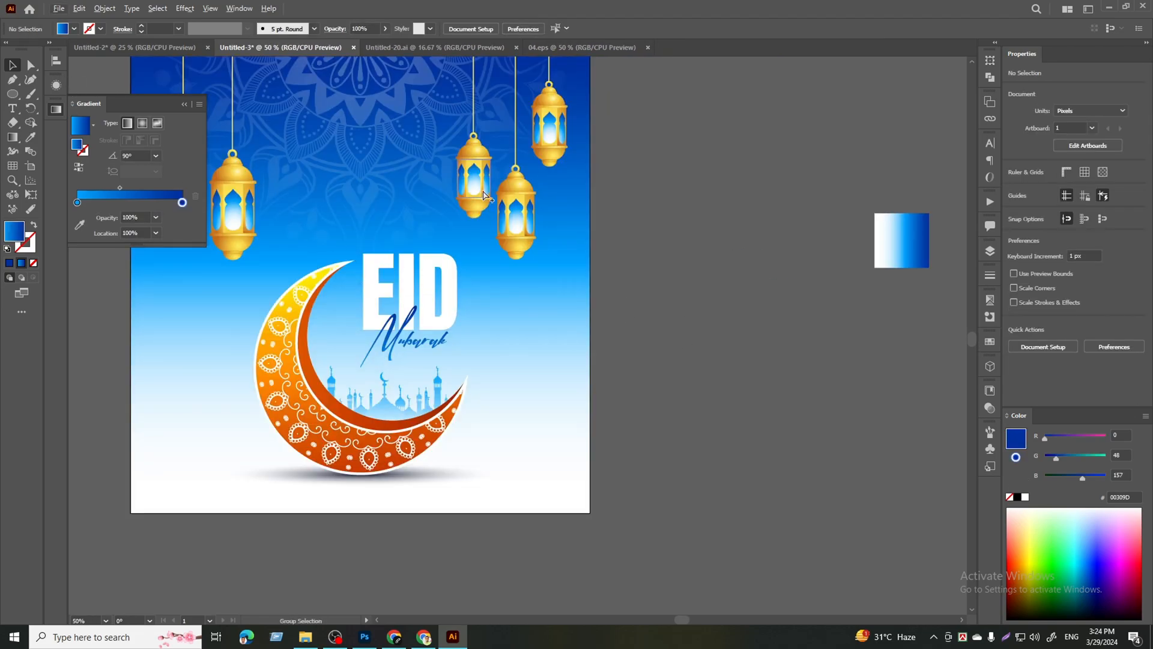
left_click_drag(18, 95, 51, 88)
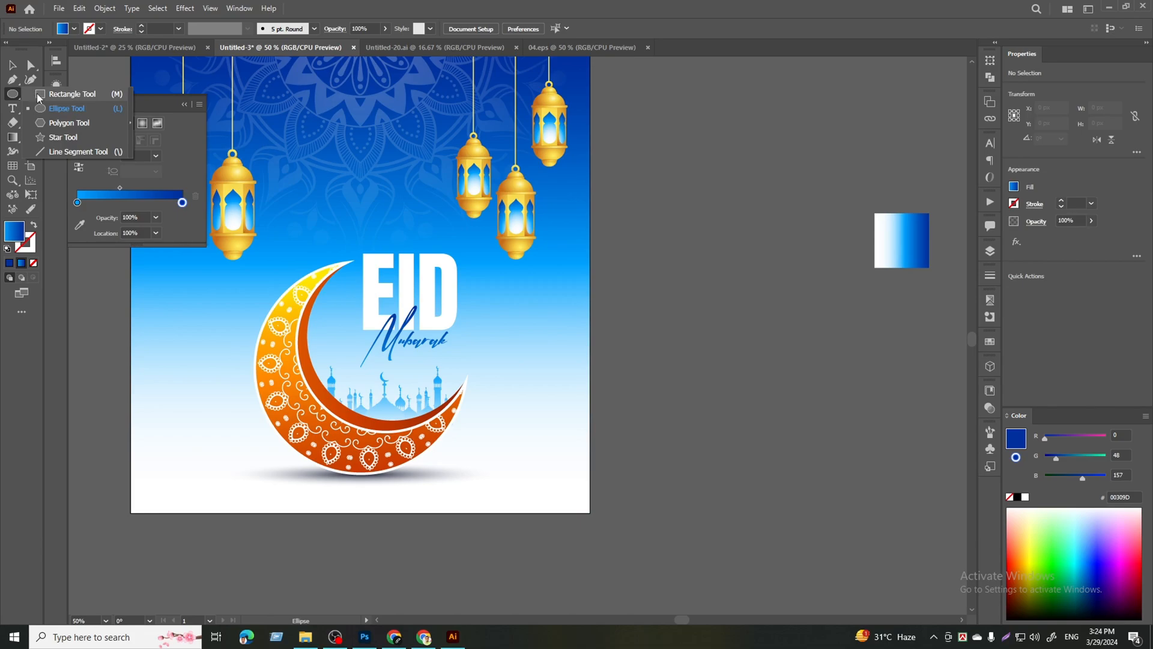
left_click(617, 204)
left_click(554, 340)
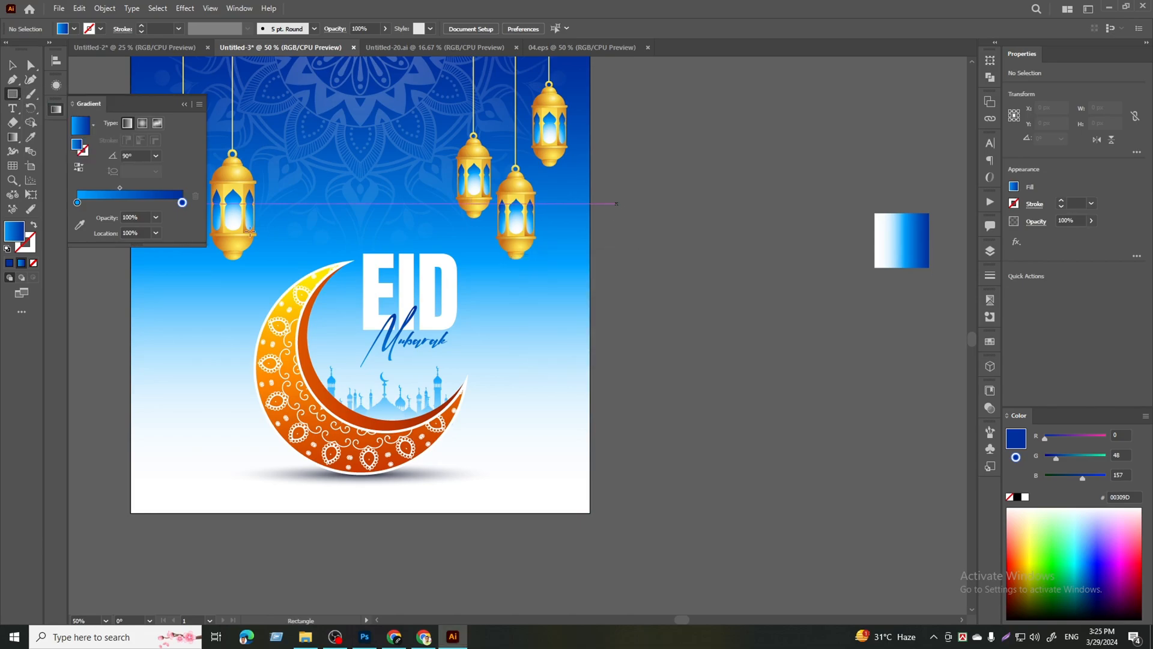
left_click(12, 64)
key("ctrl+minus")
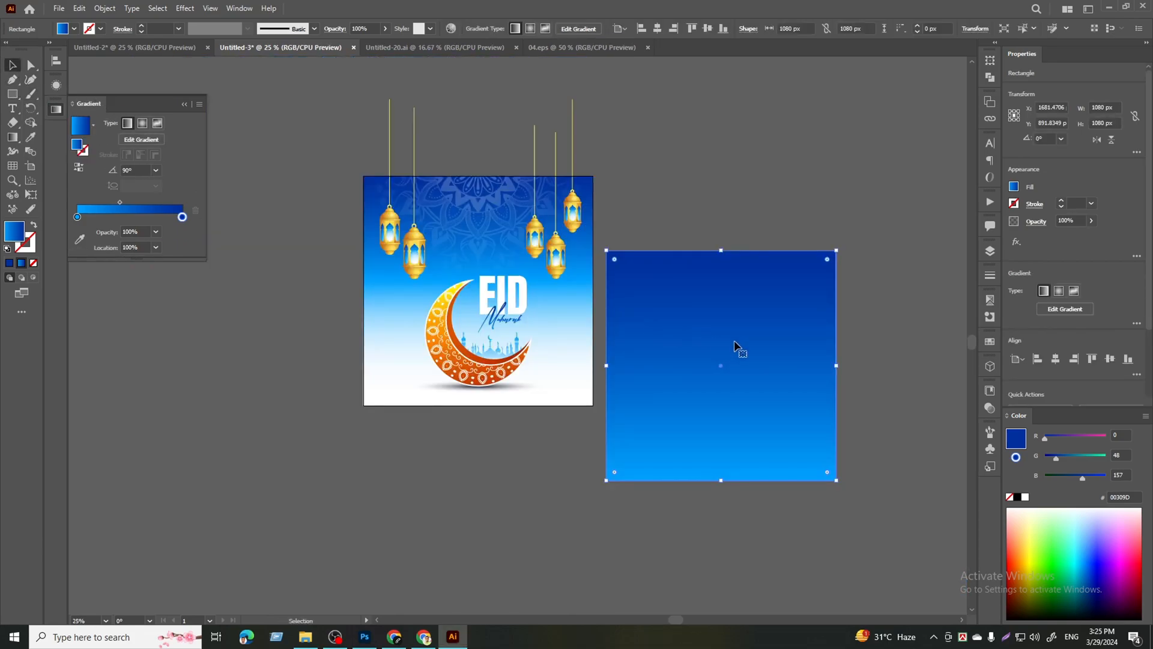
left_click(1089, 360)
left_click(1055, 359)
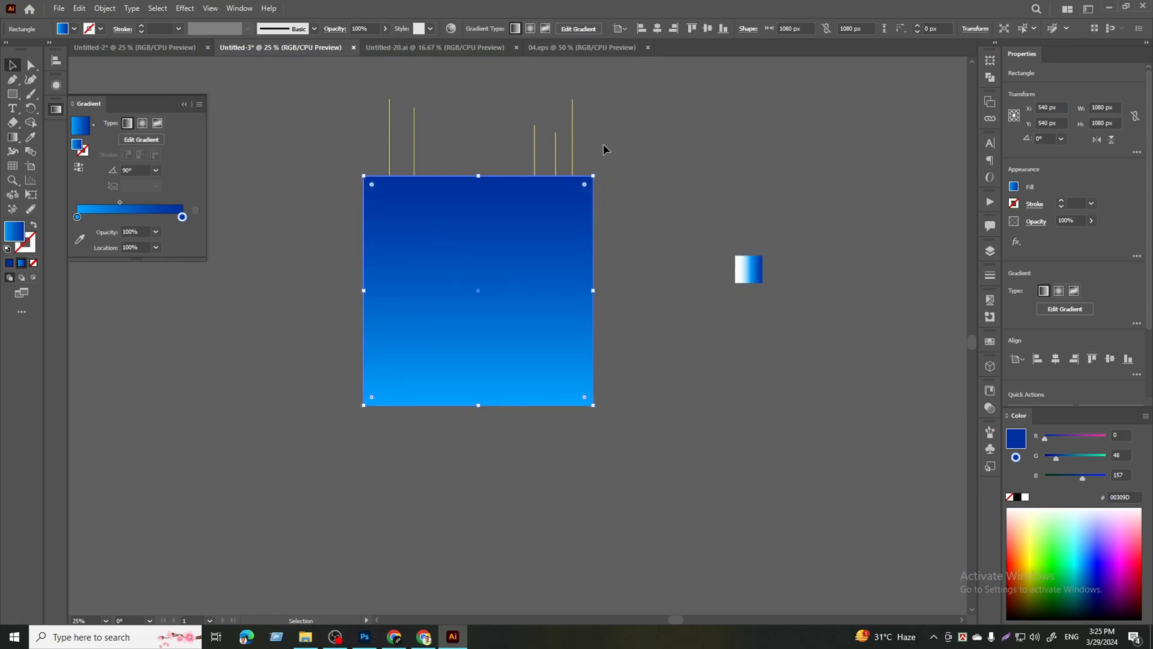
- Clip the hanging lanterns to the artboard-sized rectangle with a clipping mask, and delete the spare gradient square beside the artboard
left_click_drag(430, 119, 407, 146)
right_click(527, 207)
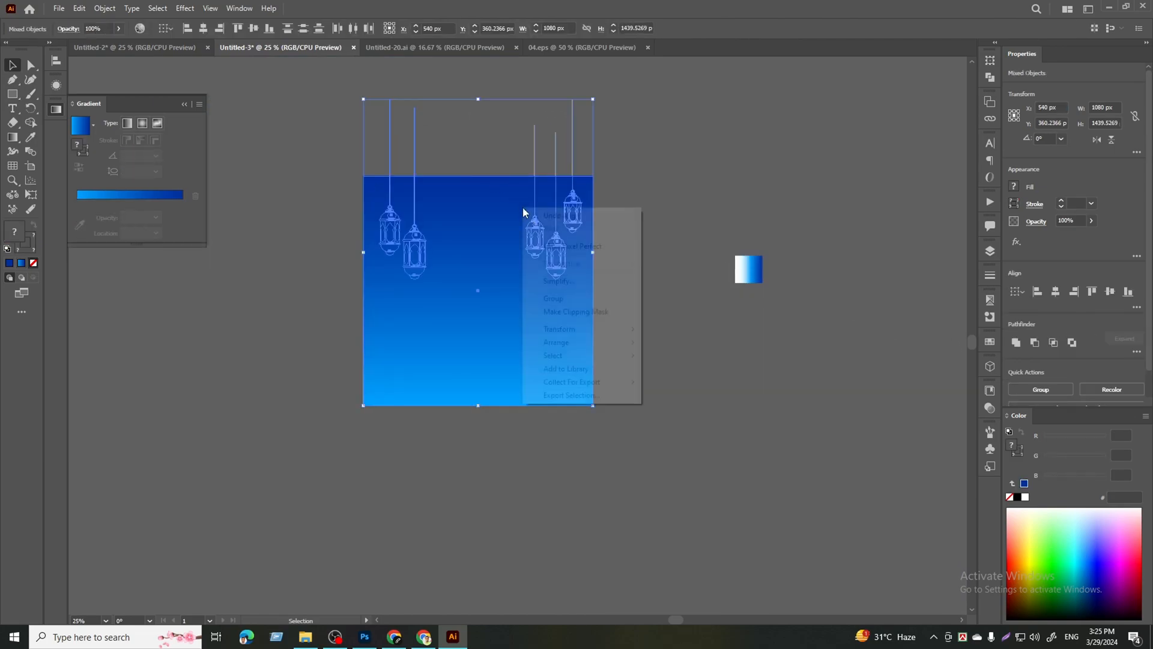
left_click(574, 311)
left_click(717, 383)
left_click(756, 265)
left_click(735, 430)
key("ctrl+a")
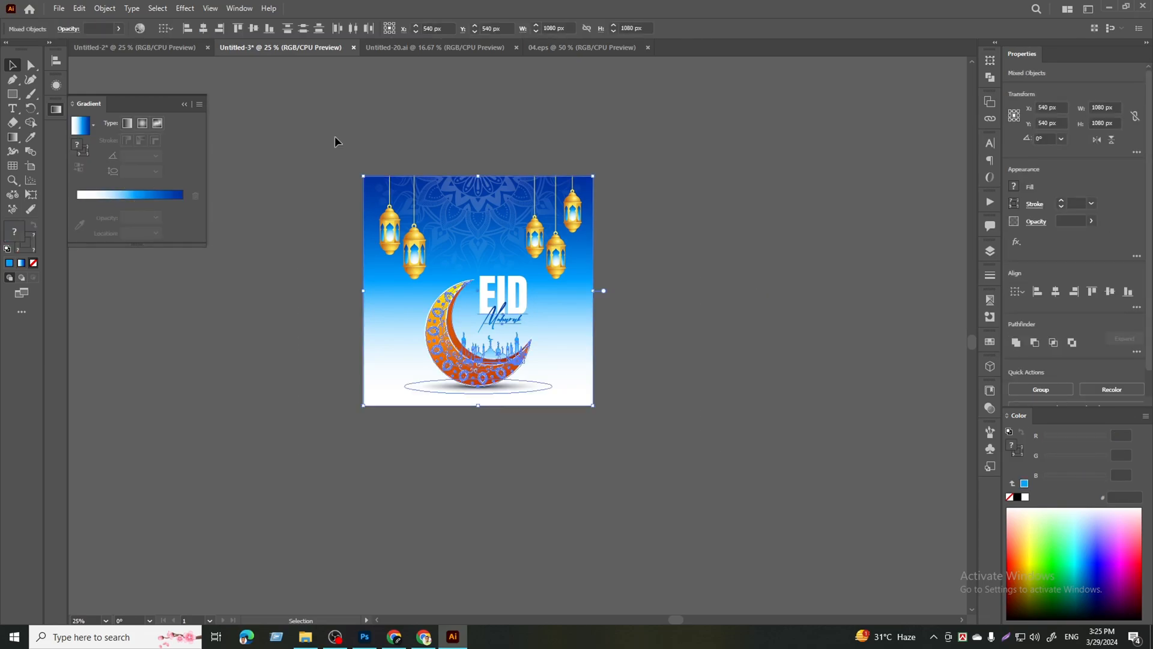
right_click(519, 235)
left_click(725, 337)
left_click(725, 337)
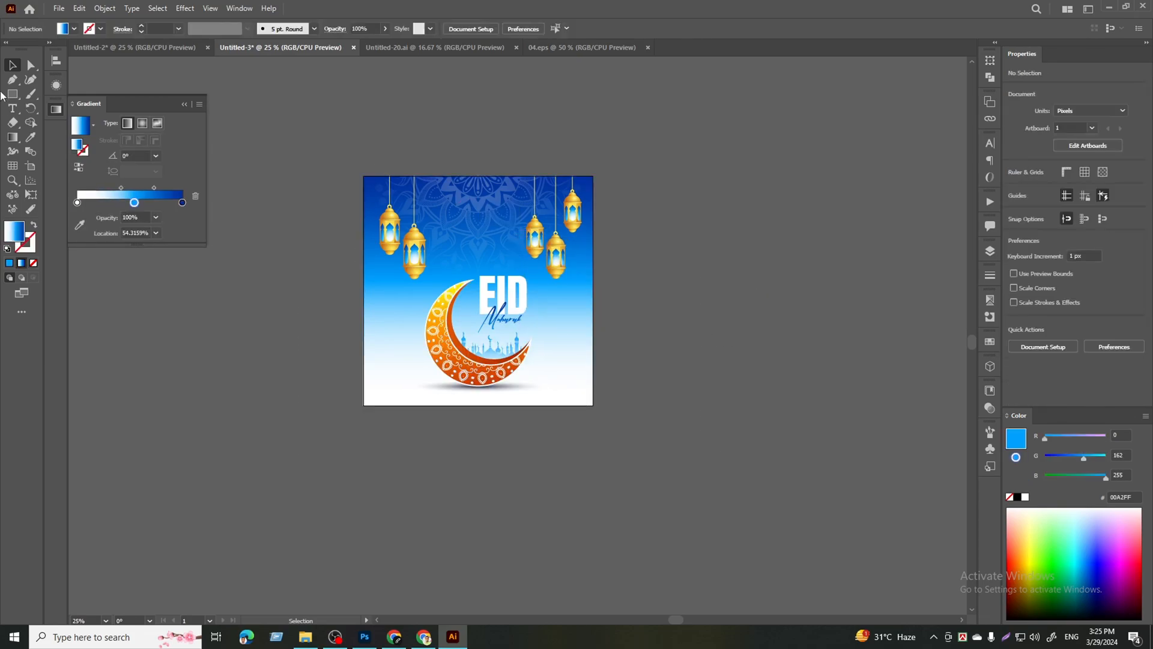
- Draw another 1080 x 1080 px rectangle over the whole design and centre it on the artboard both ways
left_click(22, 97)
left_click(355, 118)
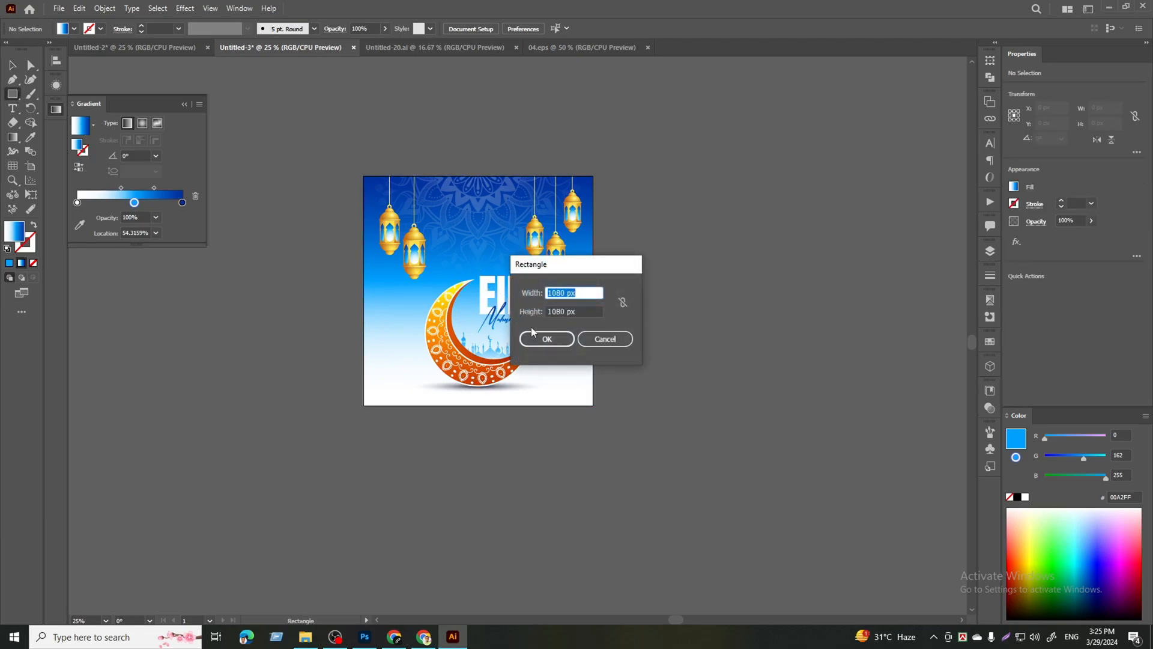
left_click(534, 337)
left_click(12, 79)
left_click(12, 65)
left_click(657, 29)
left_click(707, 28)
left_click(705, 309)
- Select the entire artwork together with the new rectangle and make a clipping mask from it
left_click_drag(377, 202, 337, 167)
right_click(513, 231)
left_click(571, 336)
left_click(677, 341)
key("ctrl+plus")
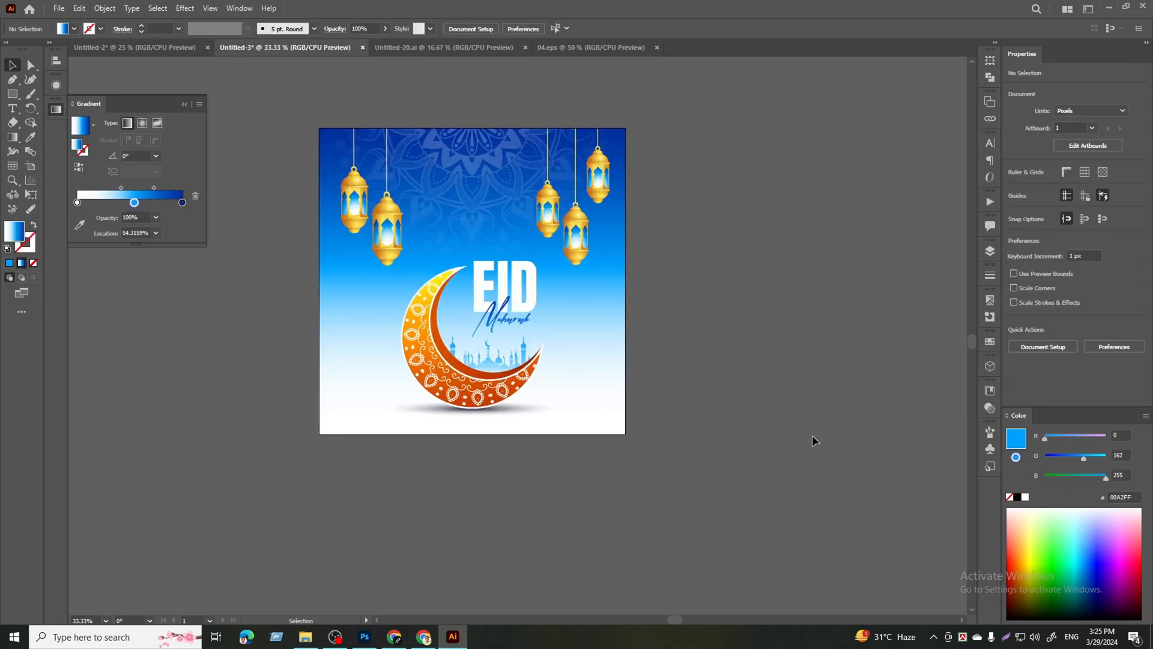
- Save the document to the Desktop under the name "eid design" in Adobe Illustrator format
left_click(59, 8)
left_click(72, 120)
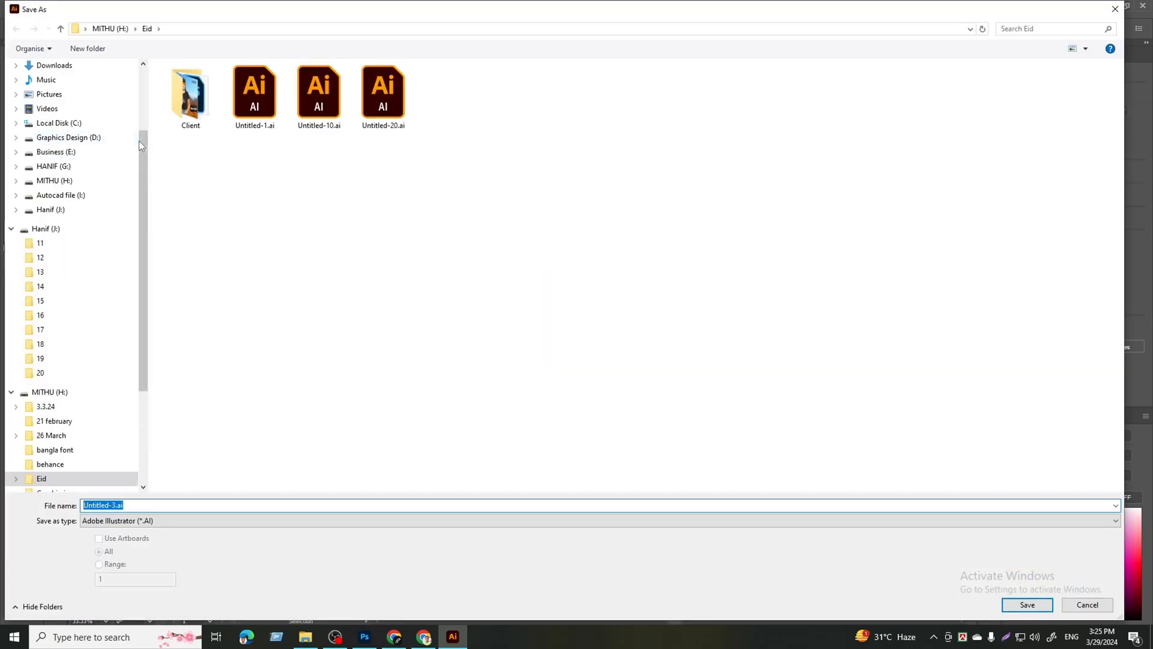
scroll(139, 141, "up", 3)
left_click(58, 142)
left_click(270, 503)
type("eid des")
key("Return")
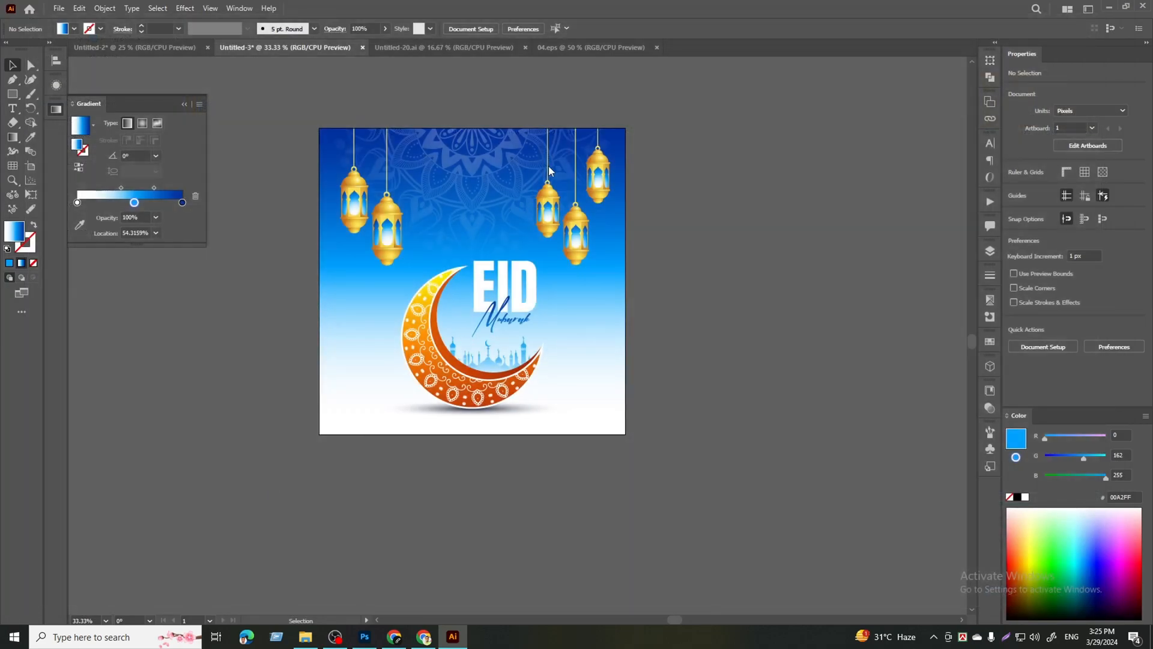
- Set the saved file's version to Illustrator CS6 and finish saving with the other Illustrator options as they are
left_click(559, 147)
left_click(490, 201)
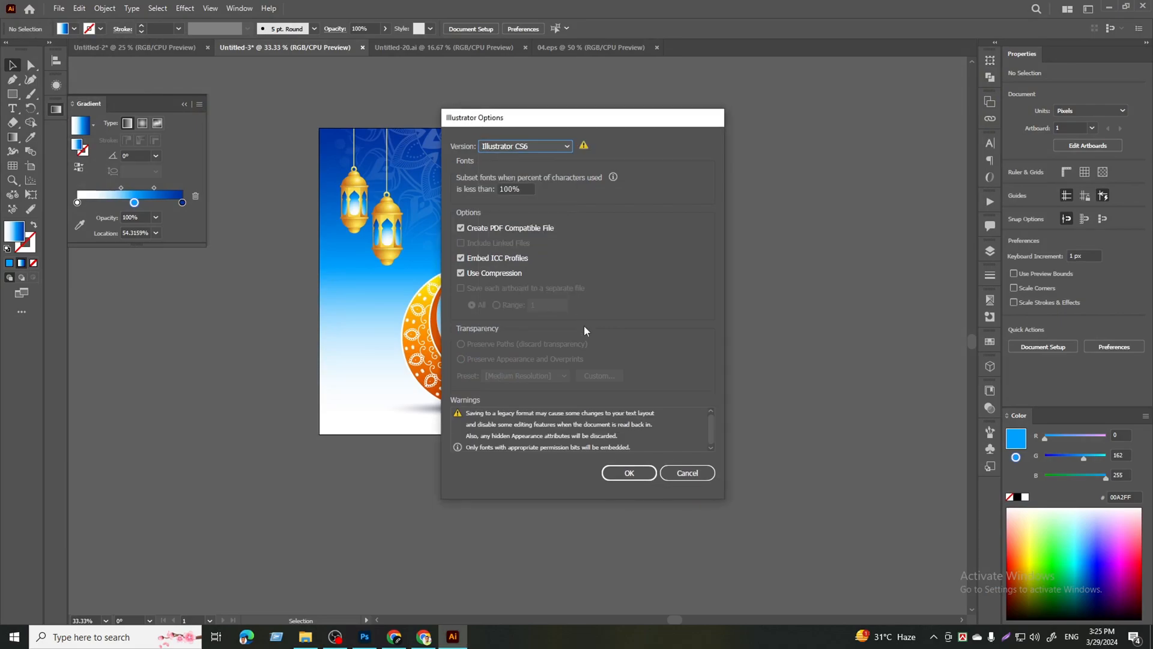
left_click(628, 473)
left_click(642, 341)
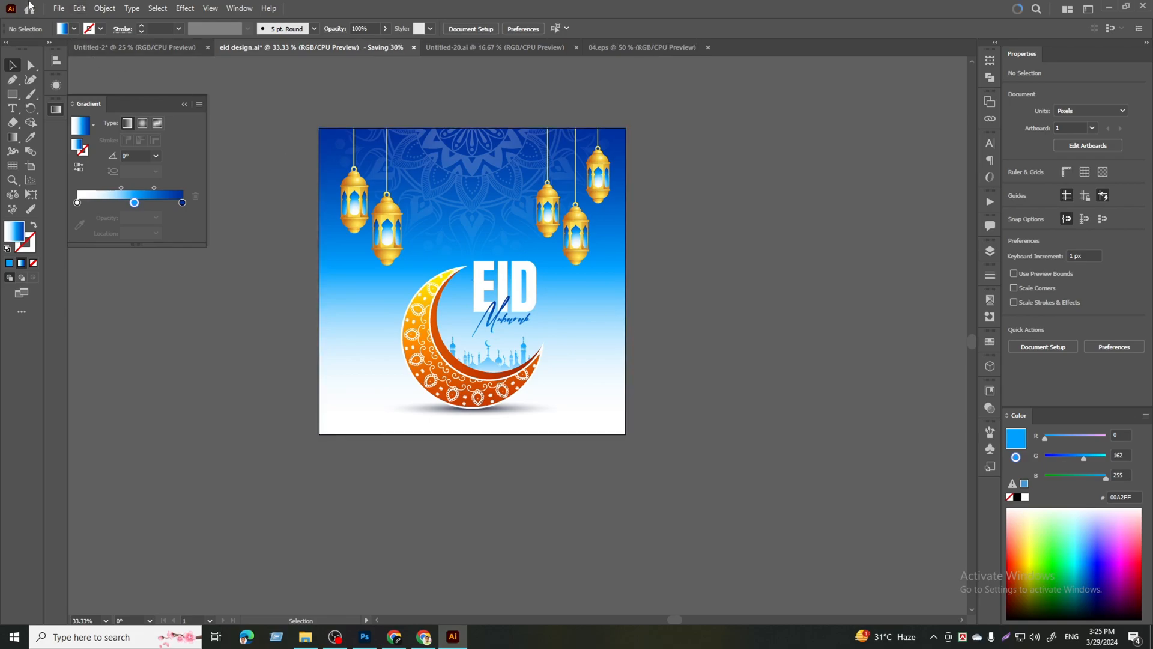
- Export the design for web as a maximum-quality JPEG at 4320 x 4320 px, saved to the Desktop as eid-design.jpg
left_click(58, 8)
mouse_move(208, 247)
left_click(283, 267)
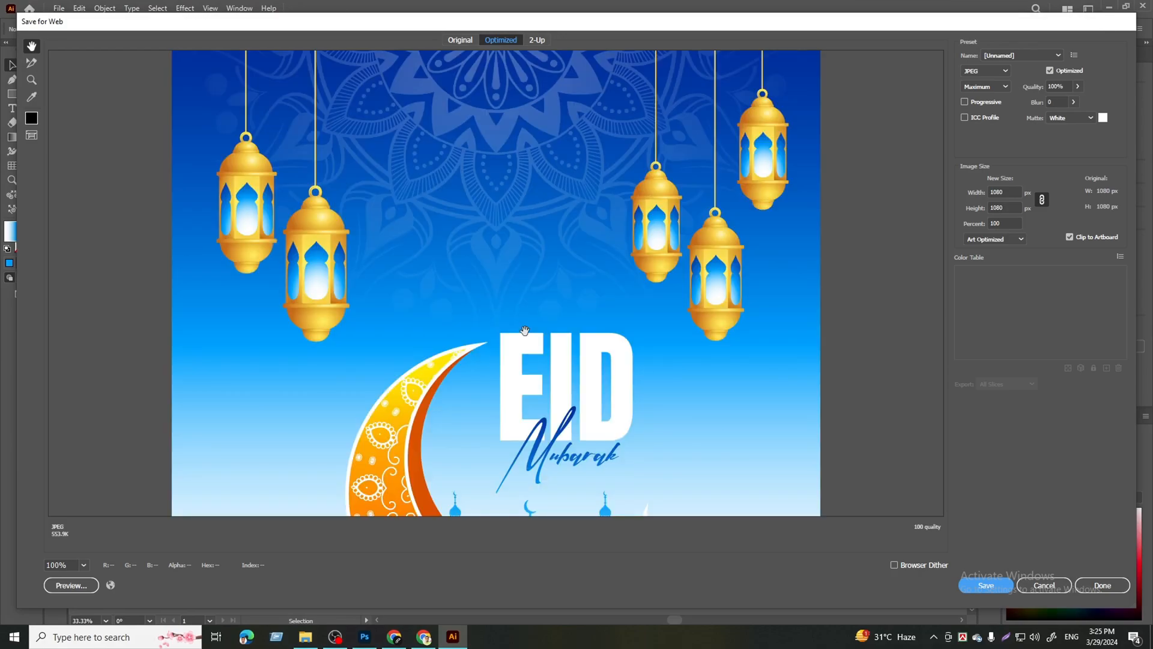
left_click_drag(526, 332, 667, 384)
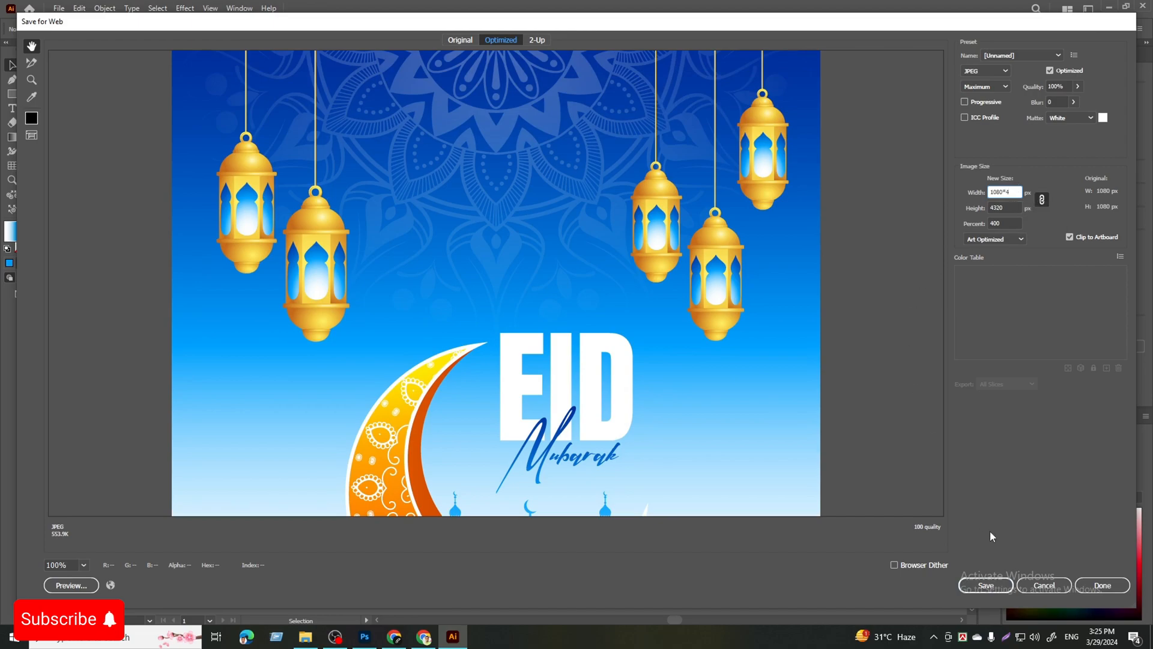
left_click(977, 591)
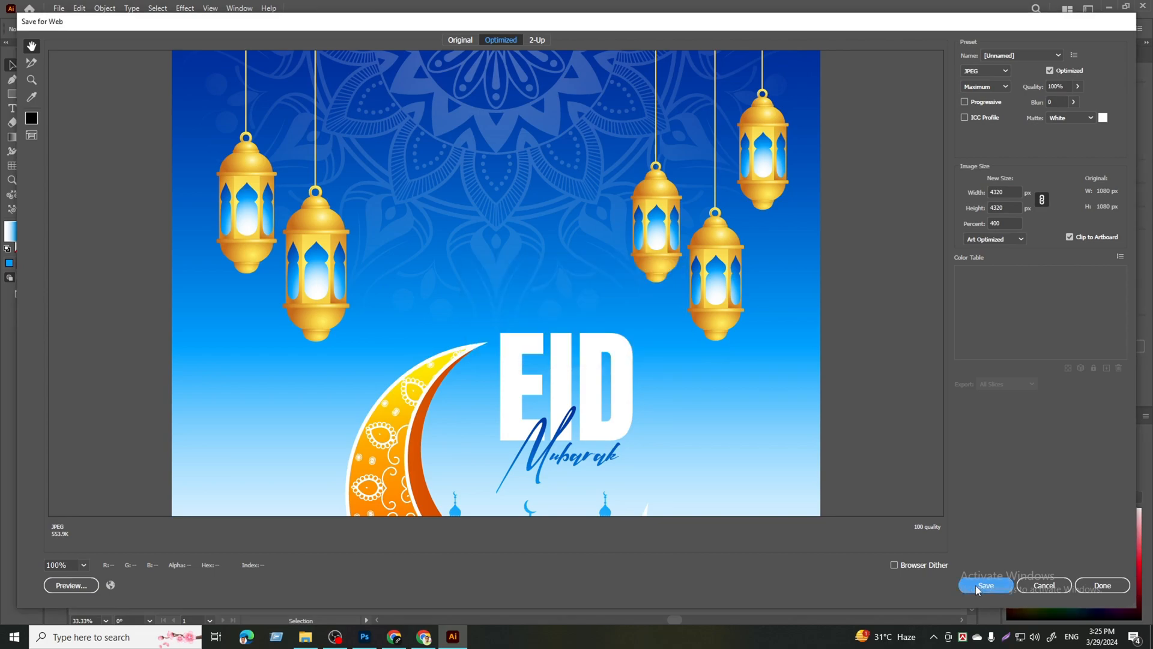
left_click(977, 590)
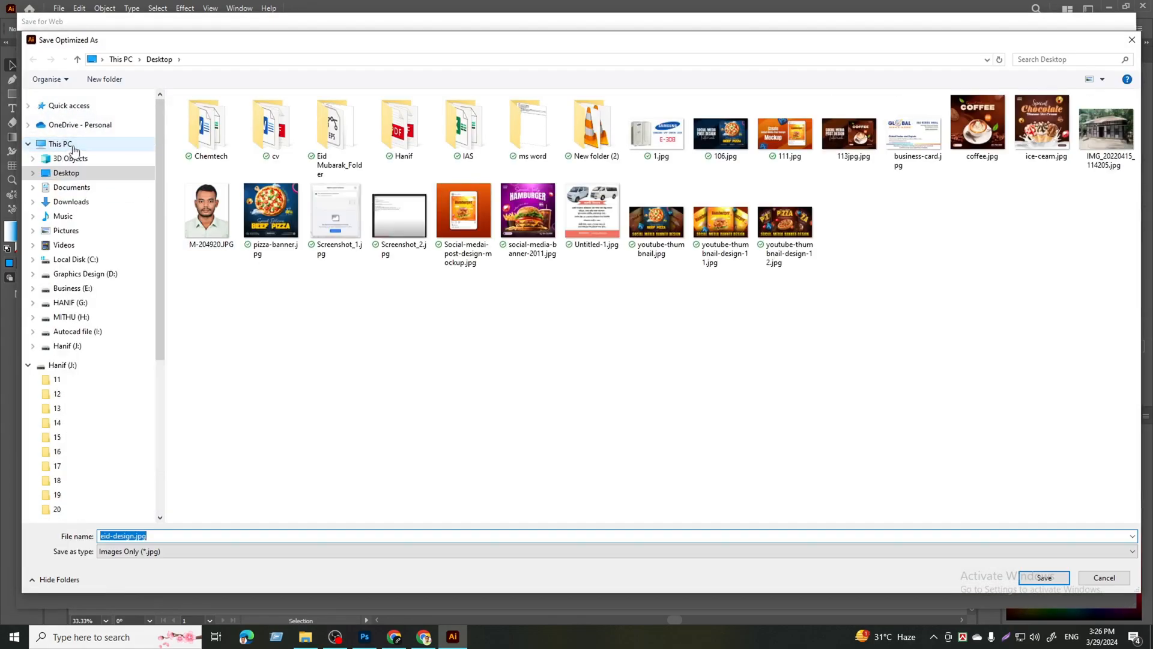
left_click(1052, 580)
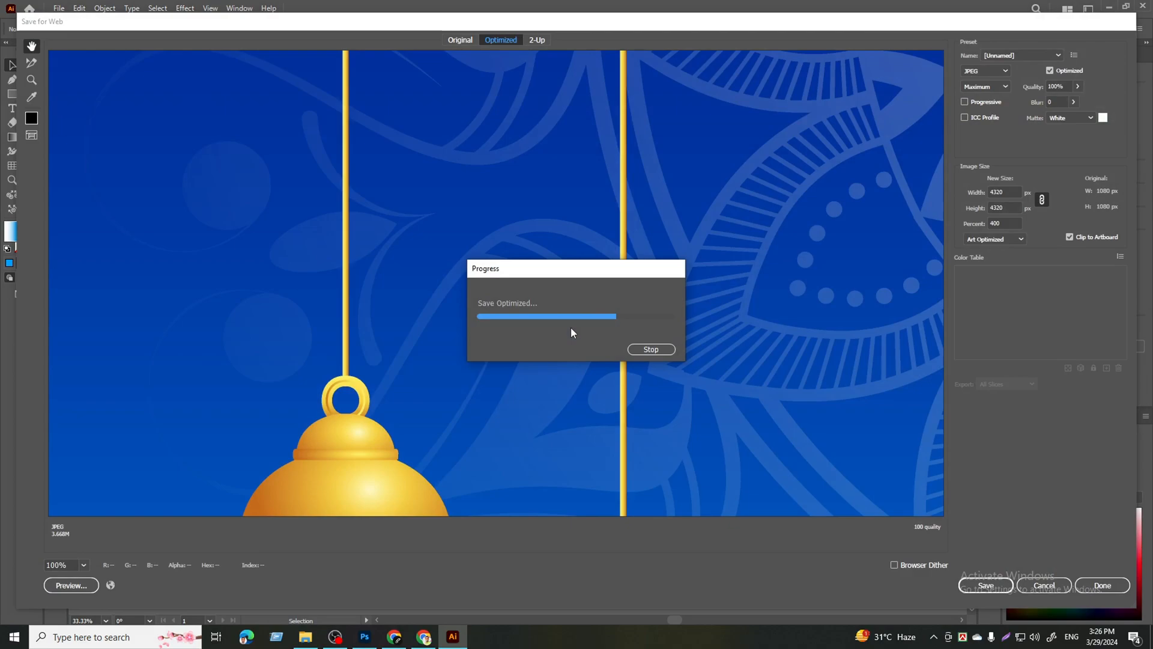
- Open the exported eid-design.jpg from the desktop in the photo viewer and examine the finished post up close and as a whole
key("super+d")
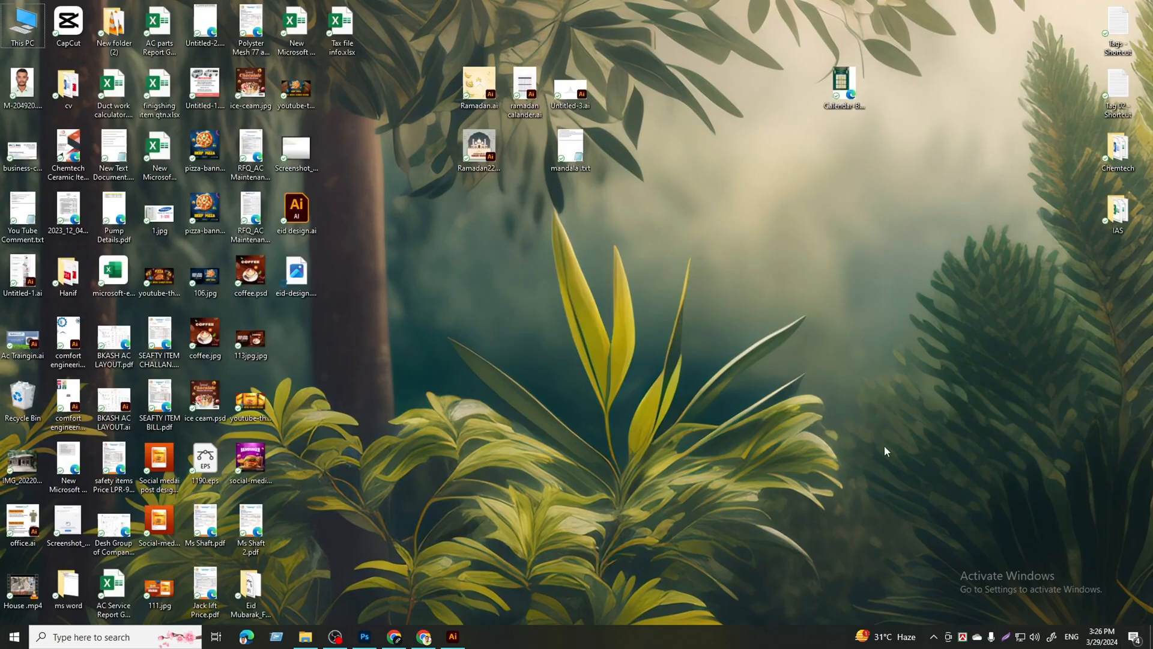
double_click(304, 277)
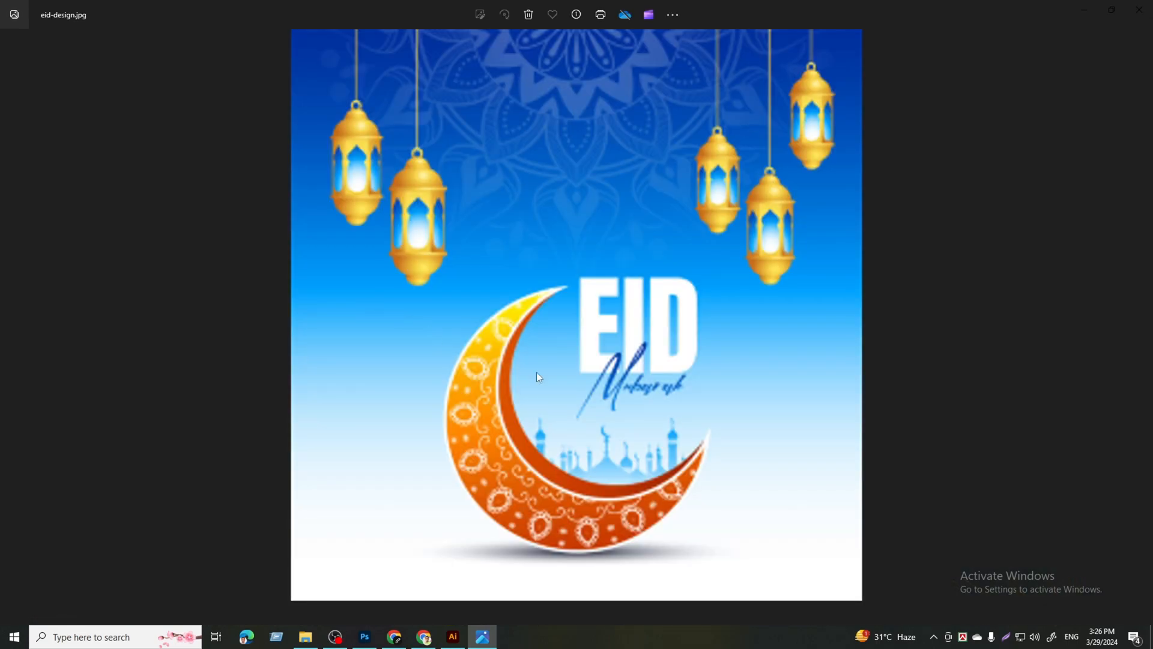
scroll(619, 405, "up", 2)
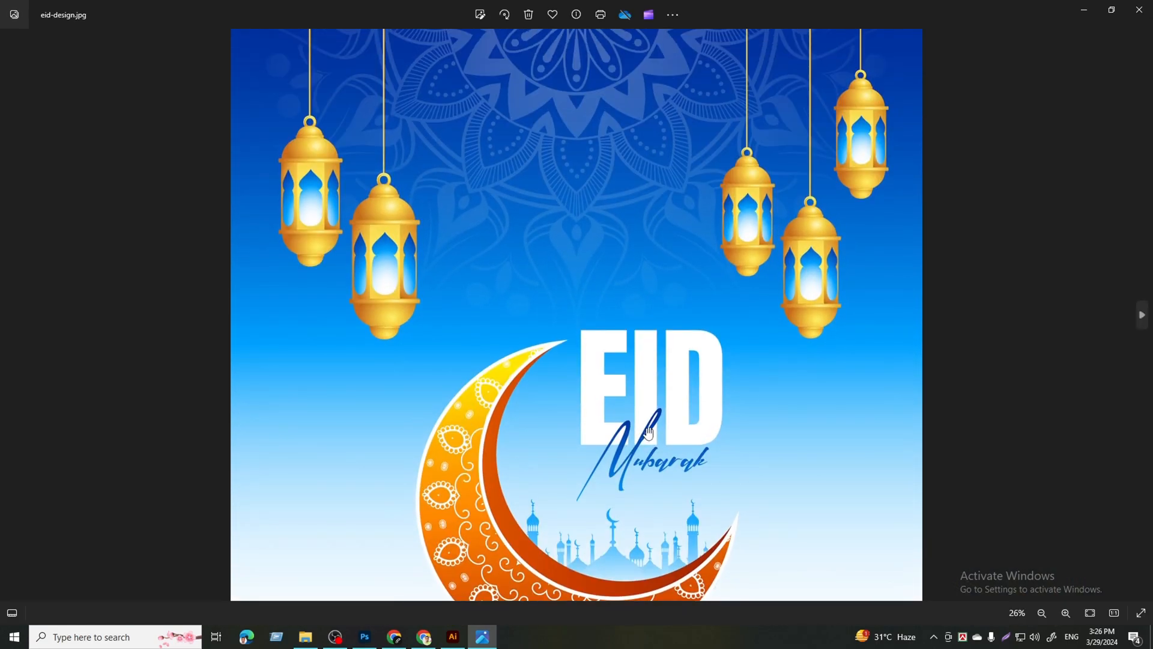
scroll(647, 431, "down", 2)
scroll(752, 508, "up", 1)
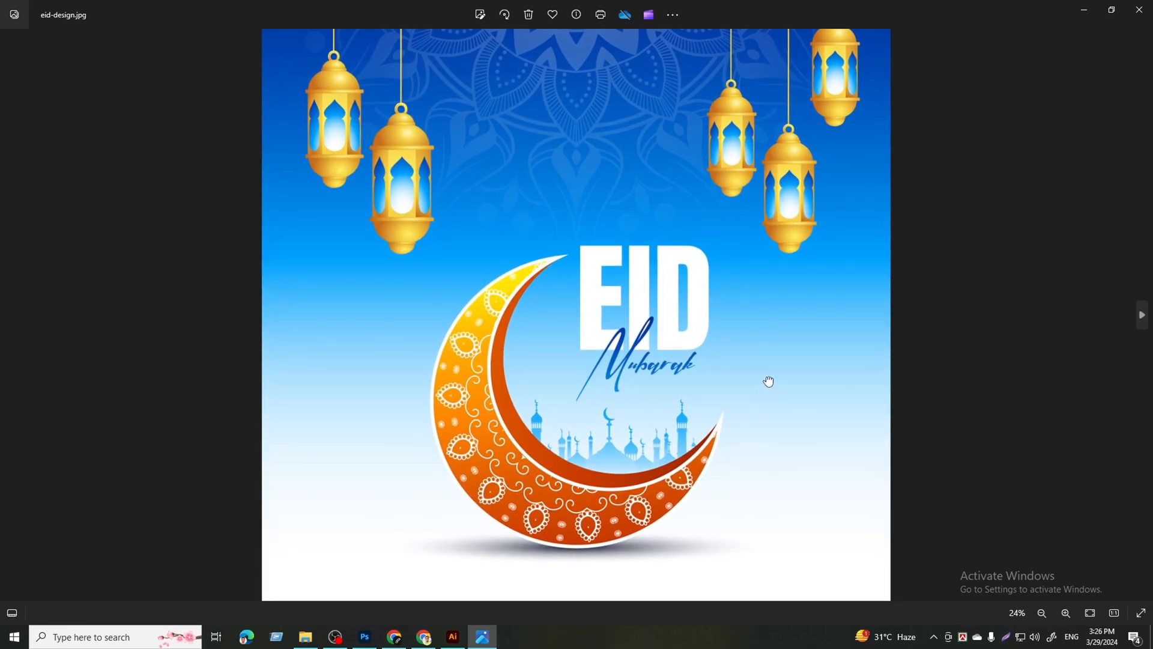
scroll(809, 375, "down", 1)
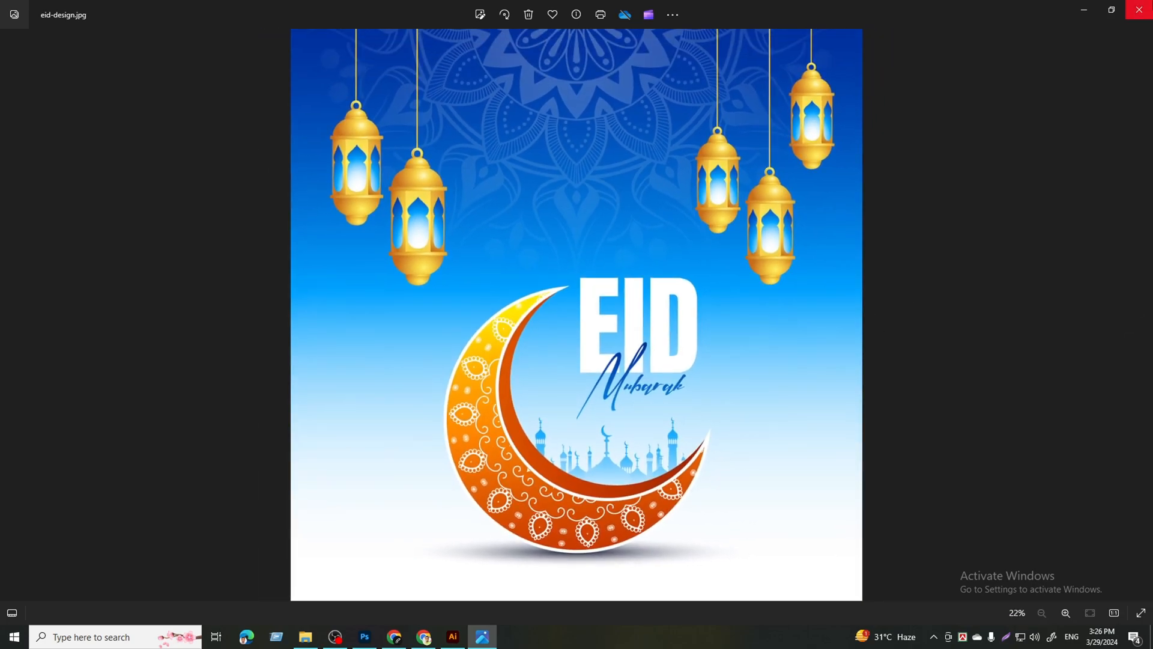